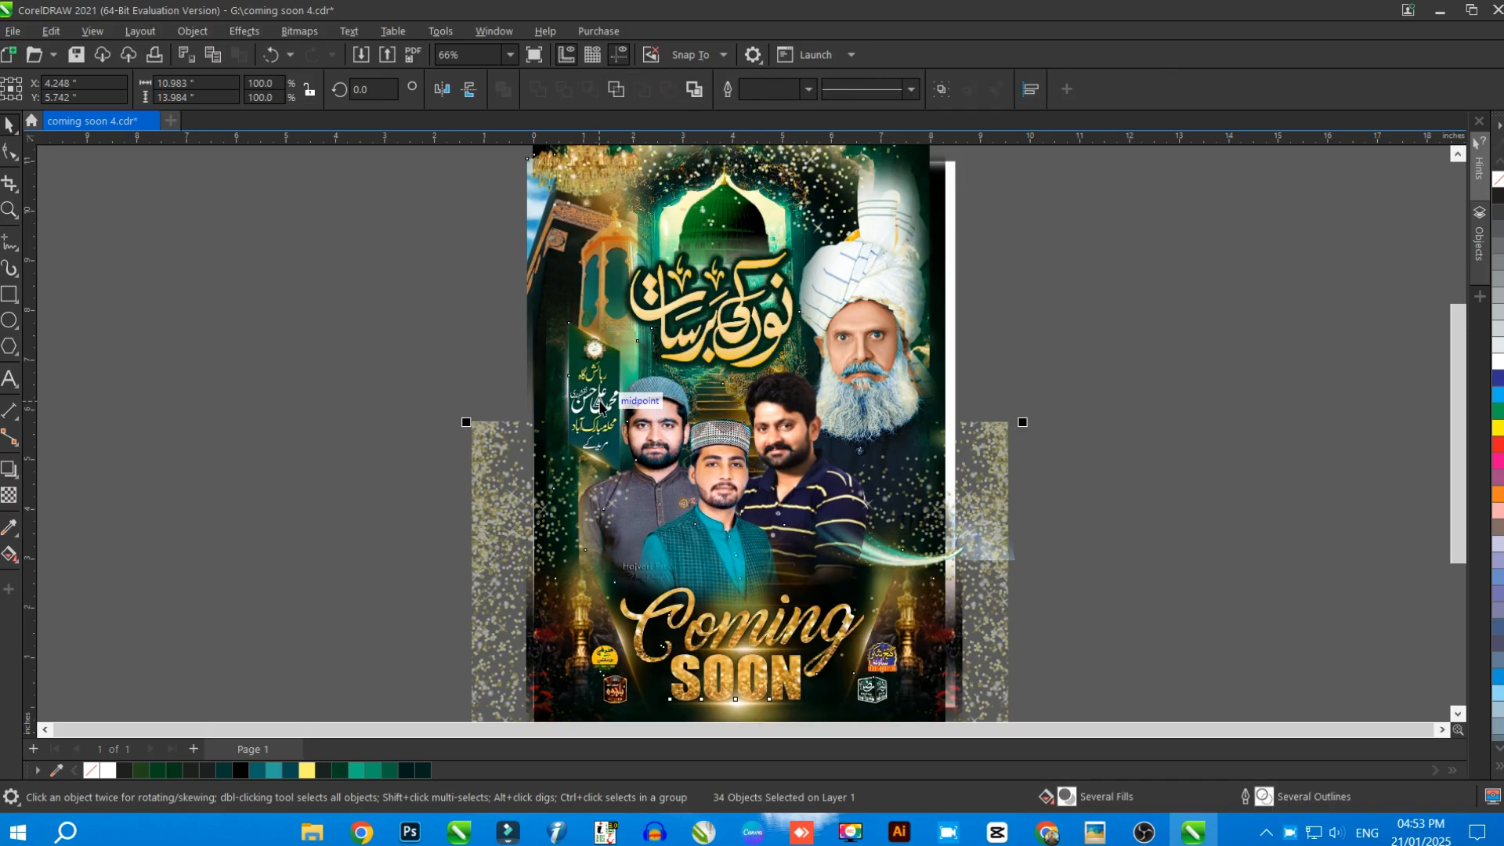
Move the three gold glitter overlays off the poster onto the empty workspace to its right
scroll(599, 403, "down", 5)
left_click(798, 401)
scroll(755, 387, "up", 3)
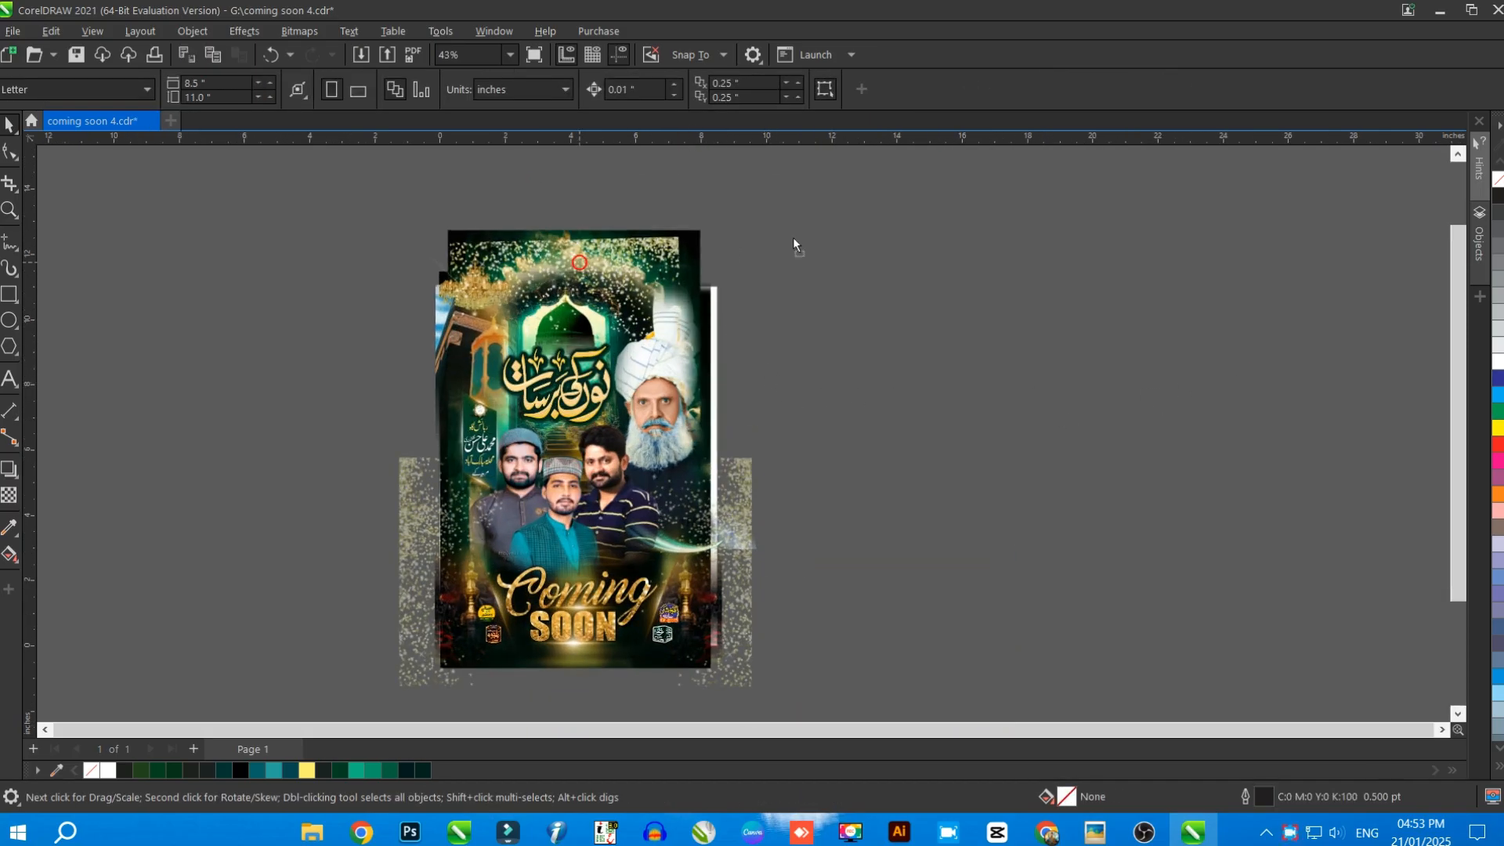
left_click_drag(580, 262, 990, 219)
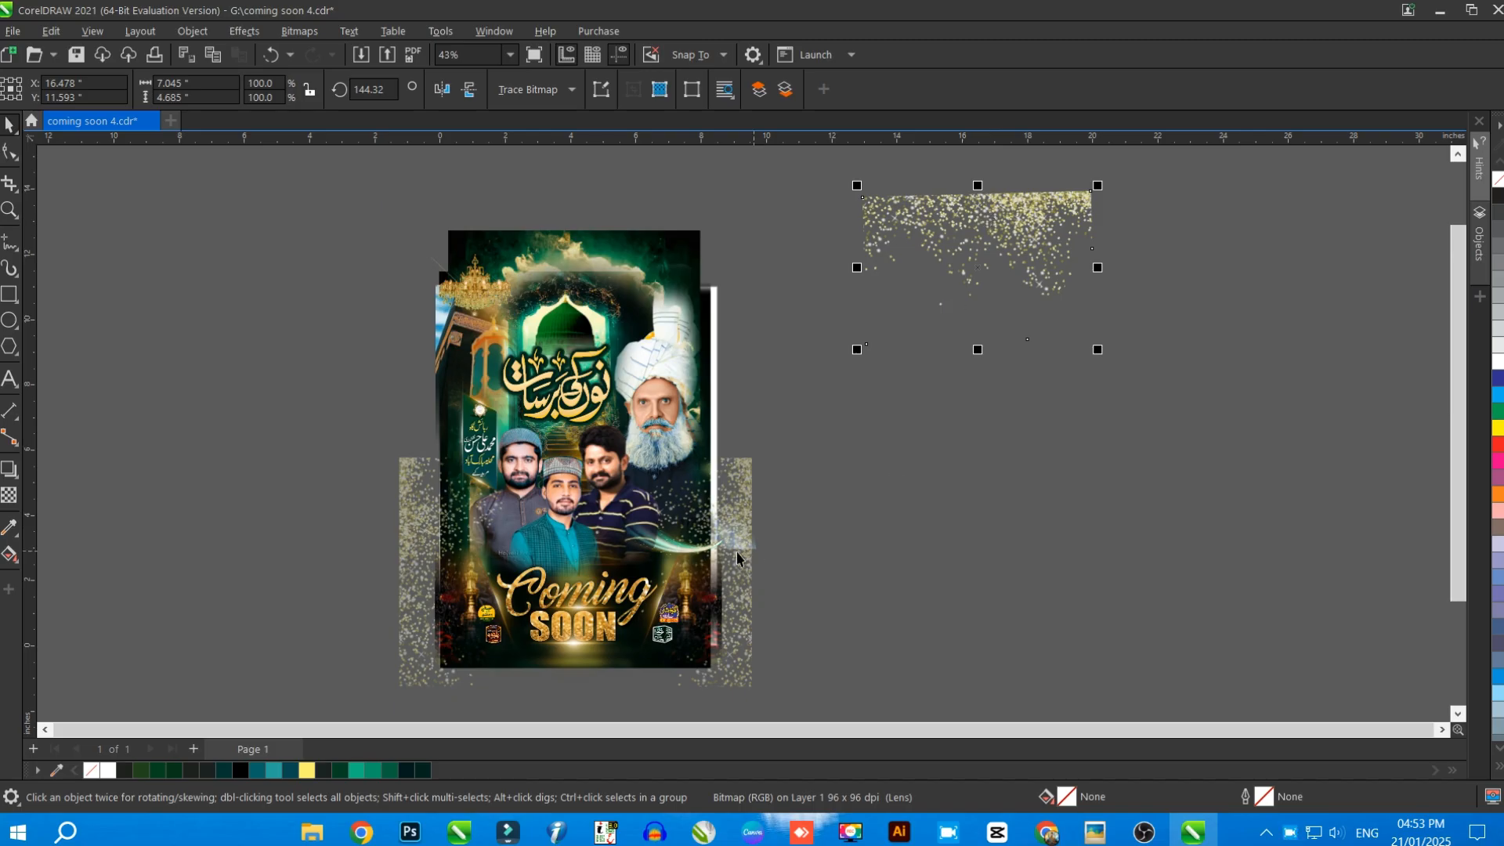
left_click_drag(737, 557, 1168, 409)
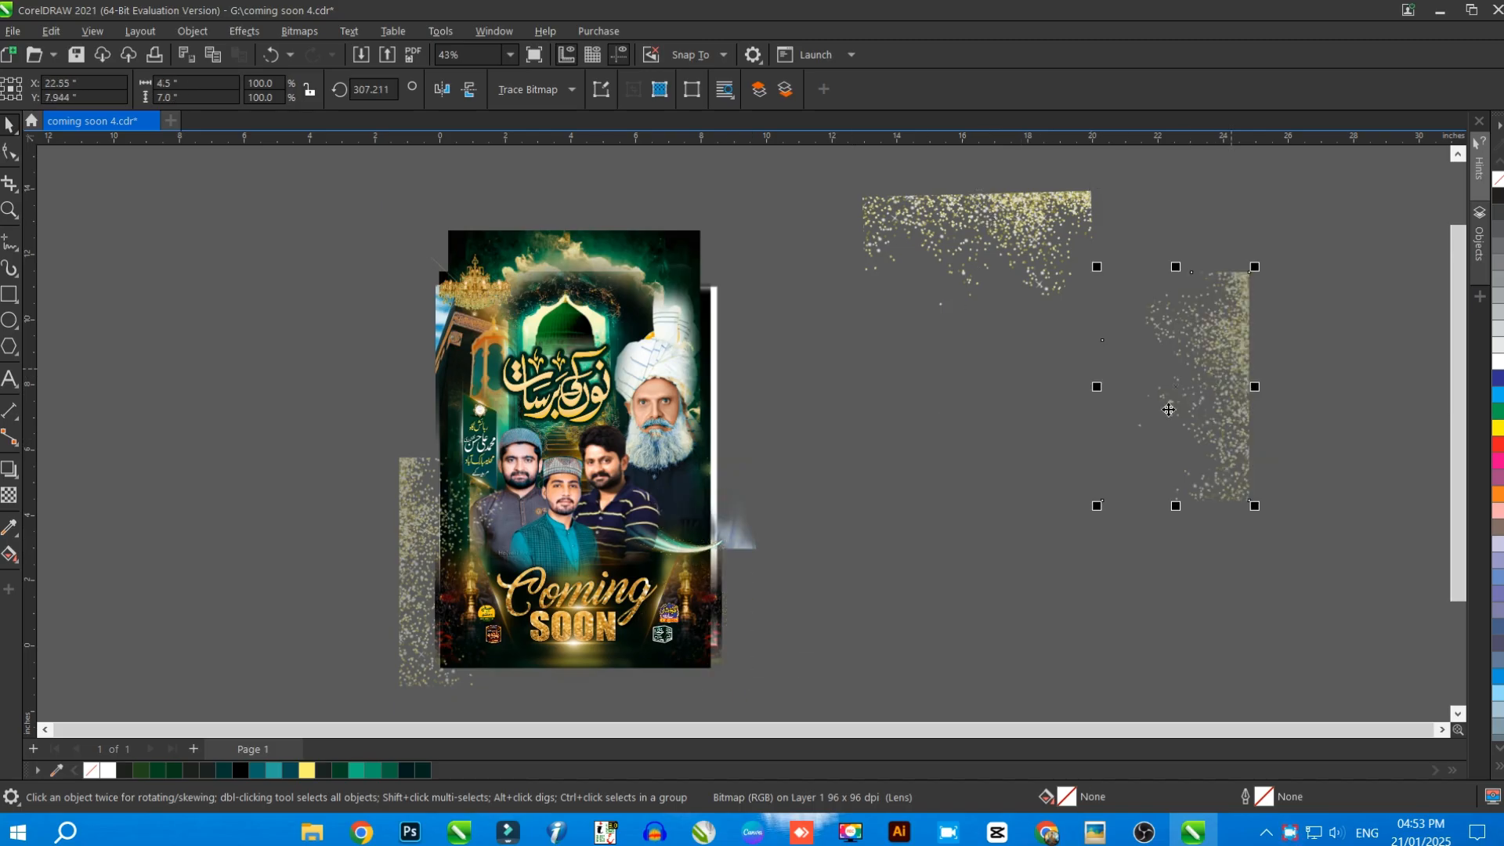
left_click_drag(459, 586, 1079, 411)
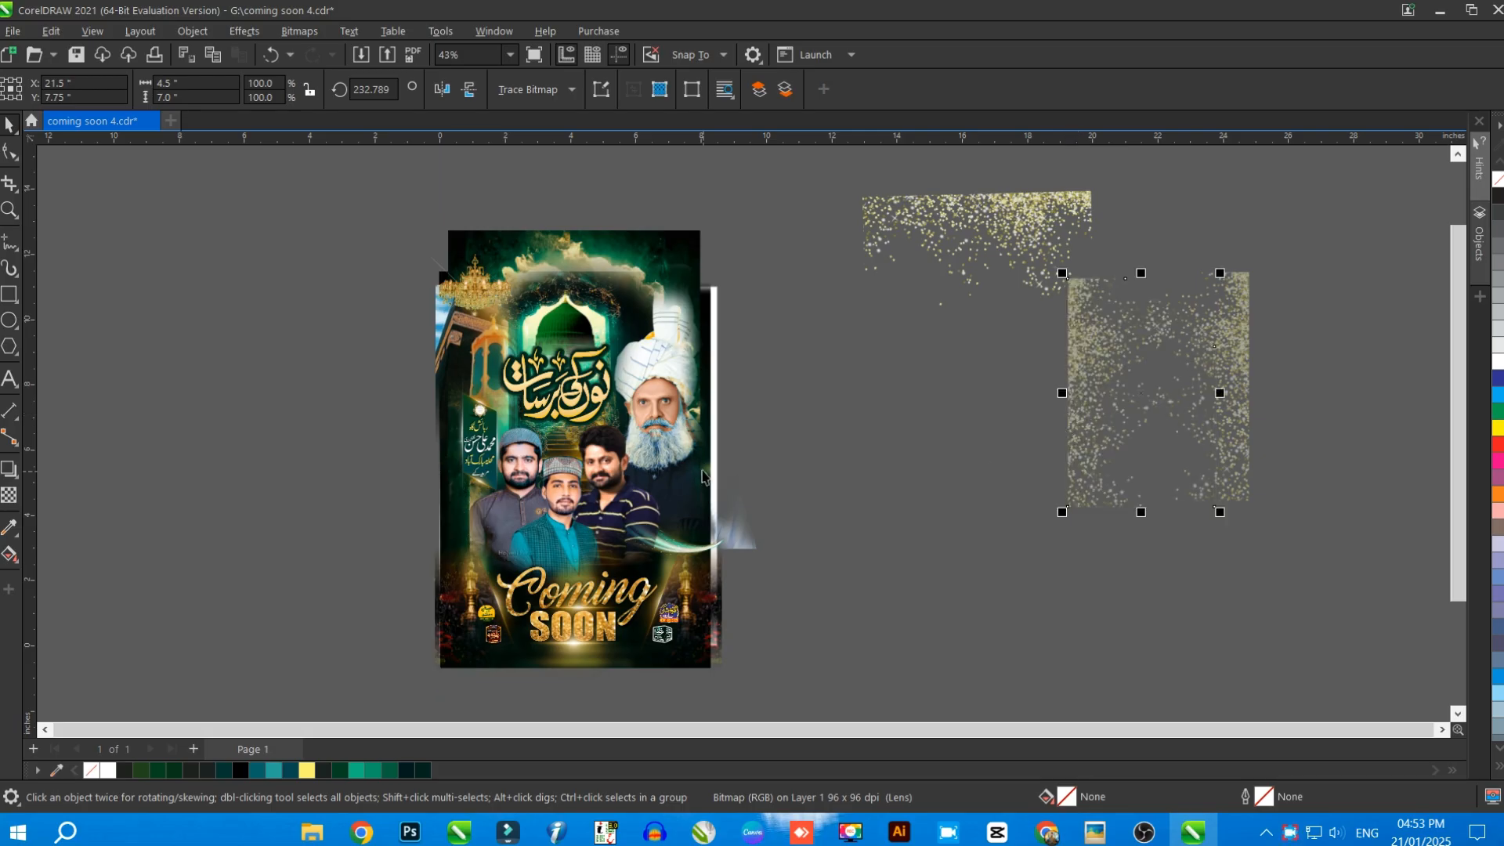
Move the four portrait cutouts off the poster, grouping them beside the glitter overlays
left_click(660, 346)
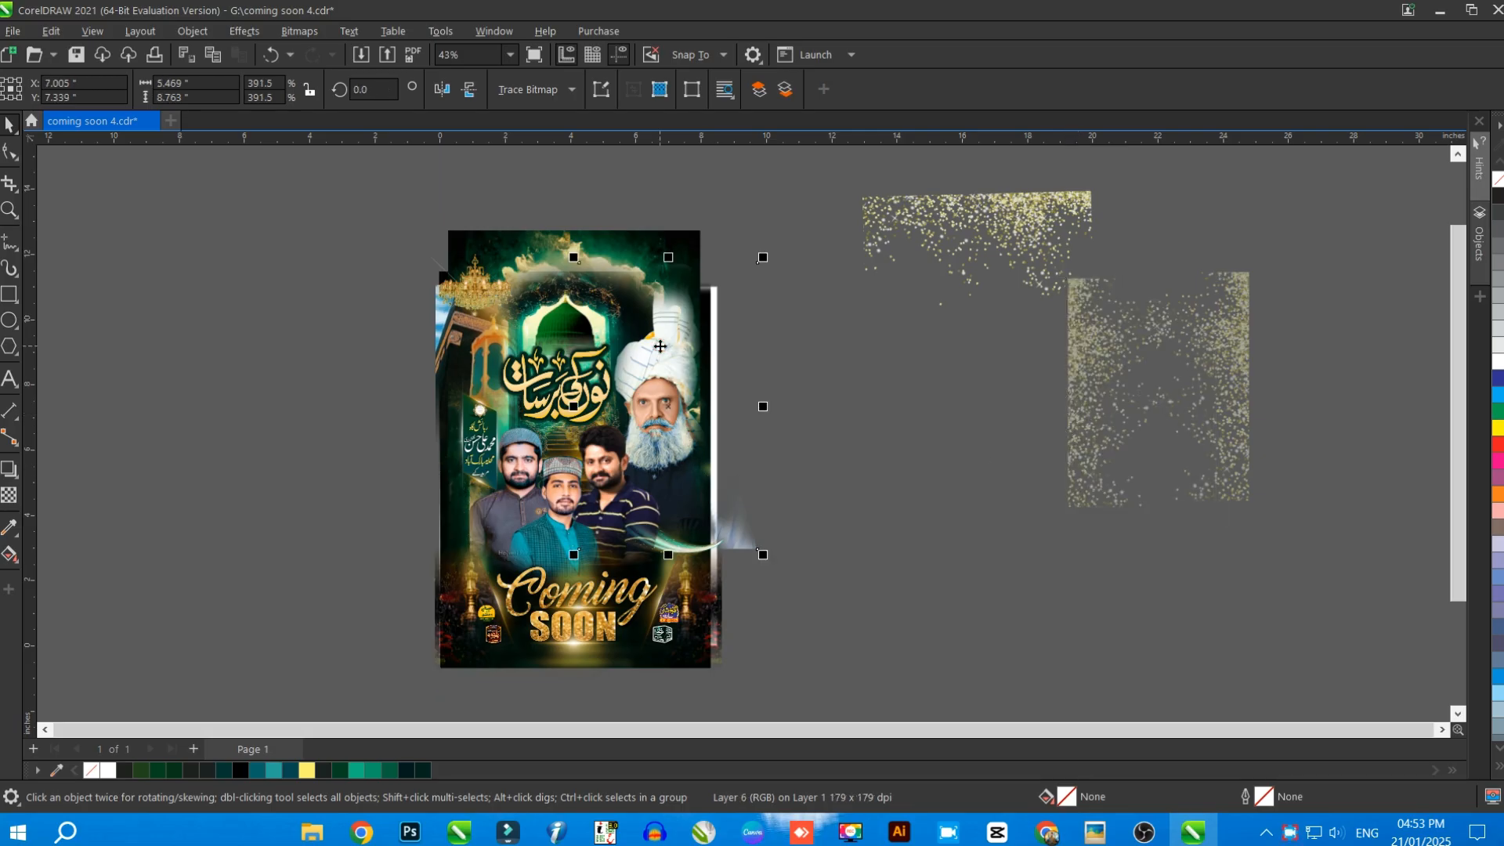
left_click_drag(660, 346, 982, 347)
scroll(842, 321, "down", 3)
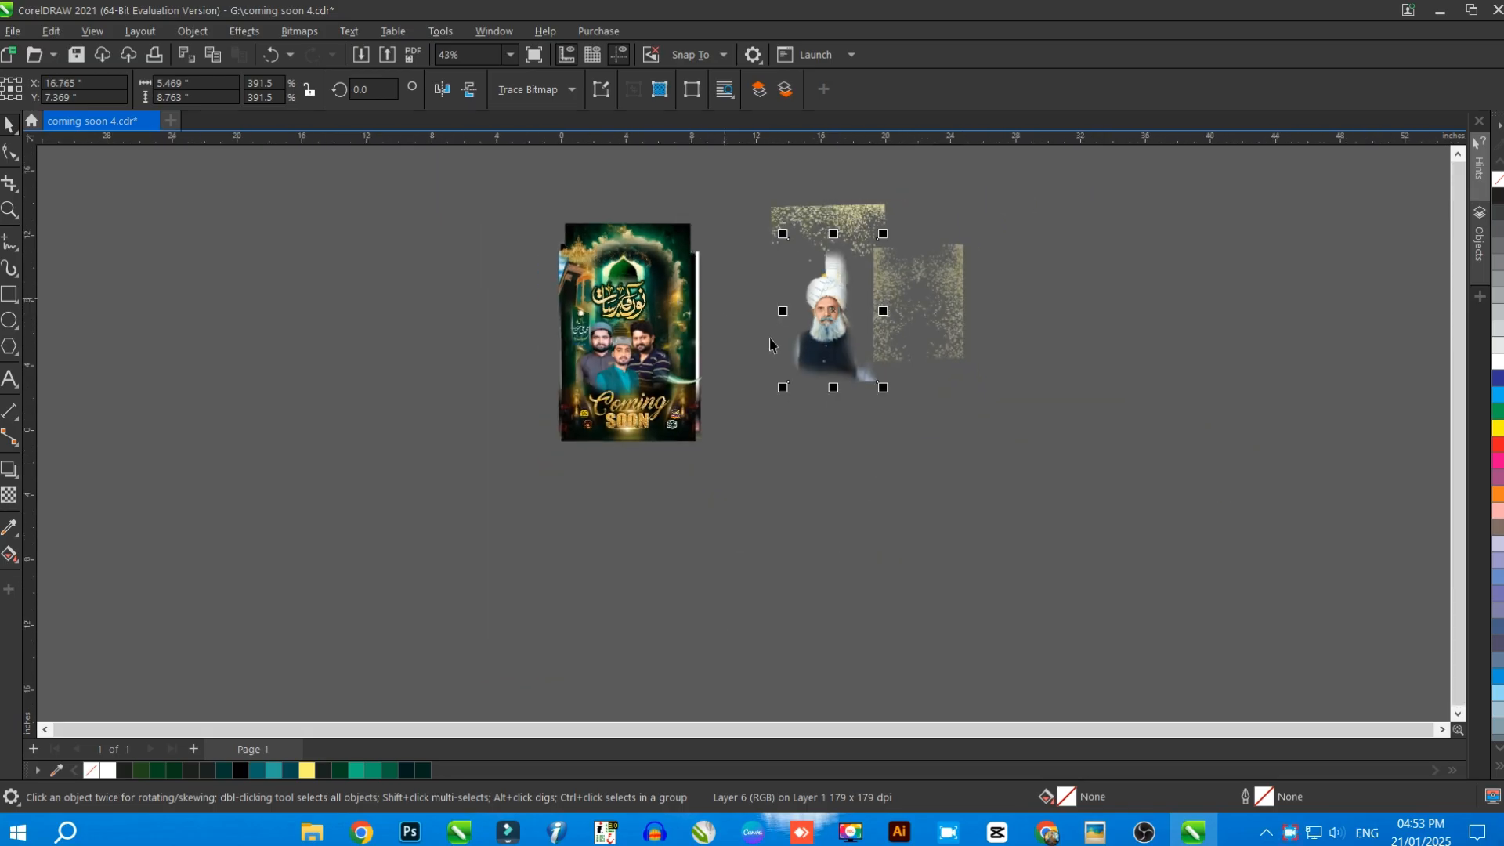
scroll(772, 340, "up", 2)
left_click_drag(559, 360, 928, 458)
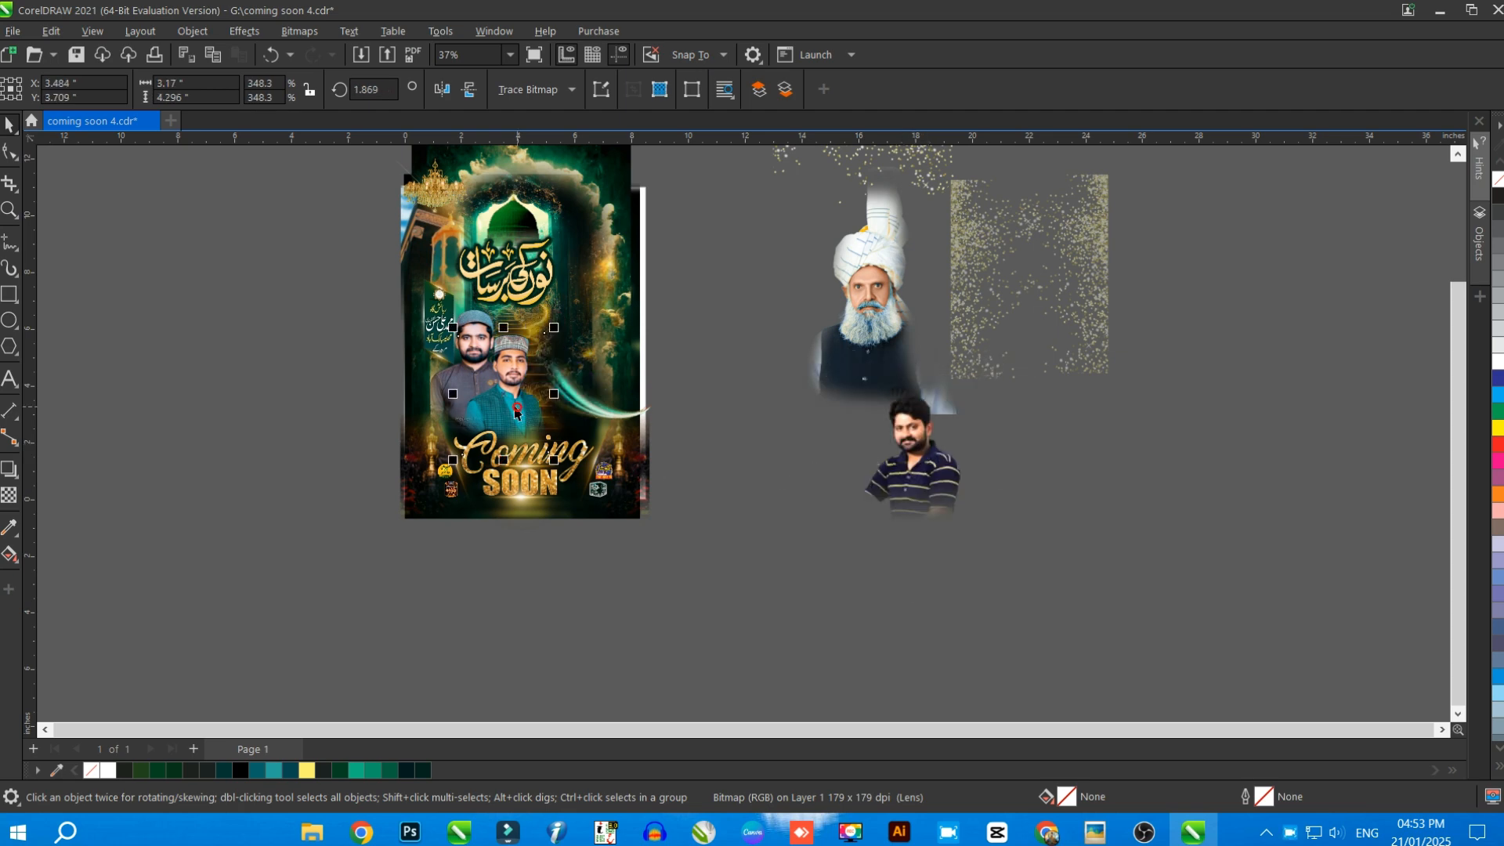
left_click_drag(517, 404, 1019, 453)
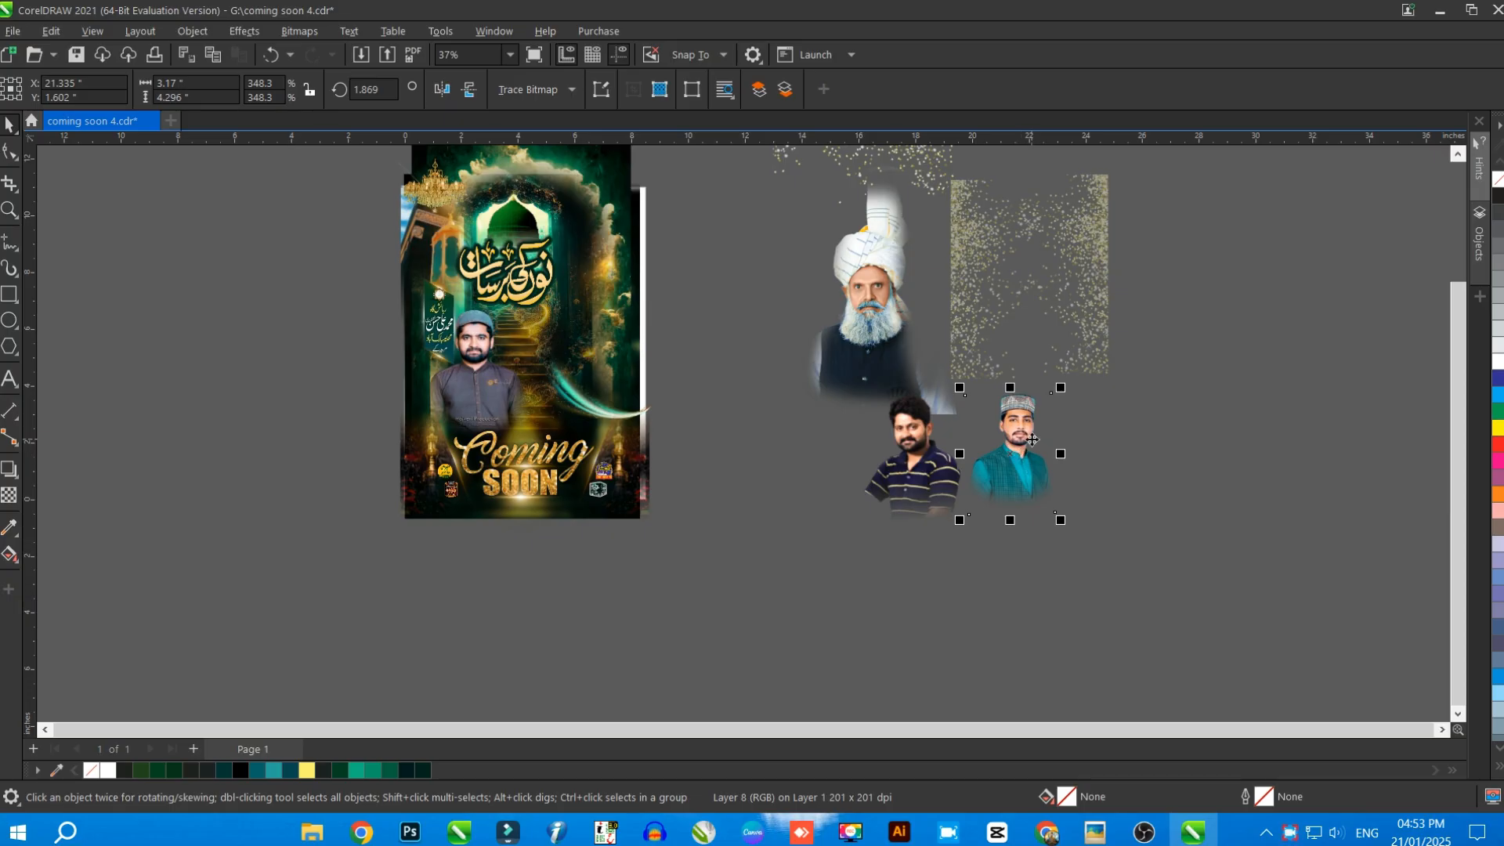
left_click_drag(494, 368, 1116, 430)
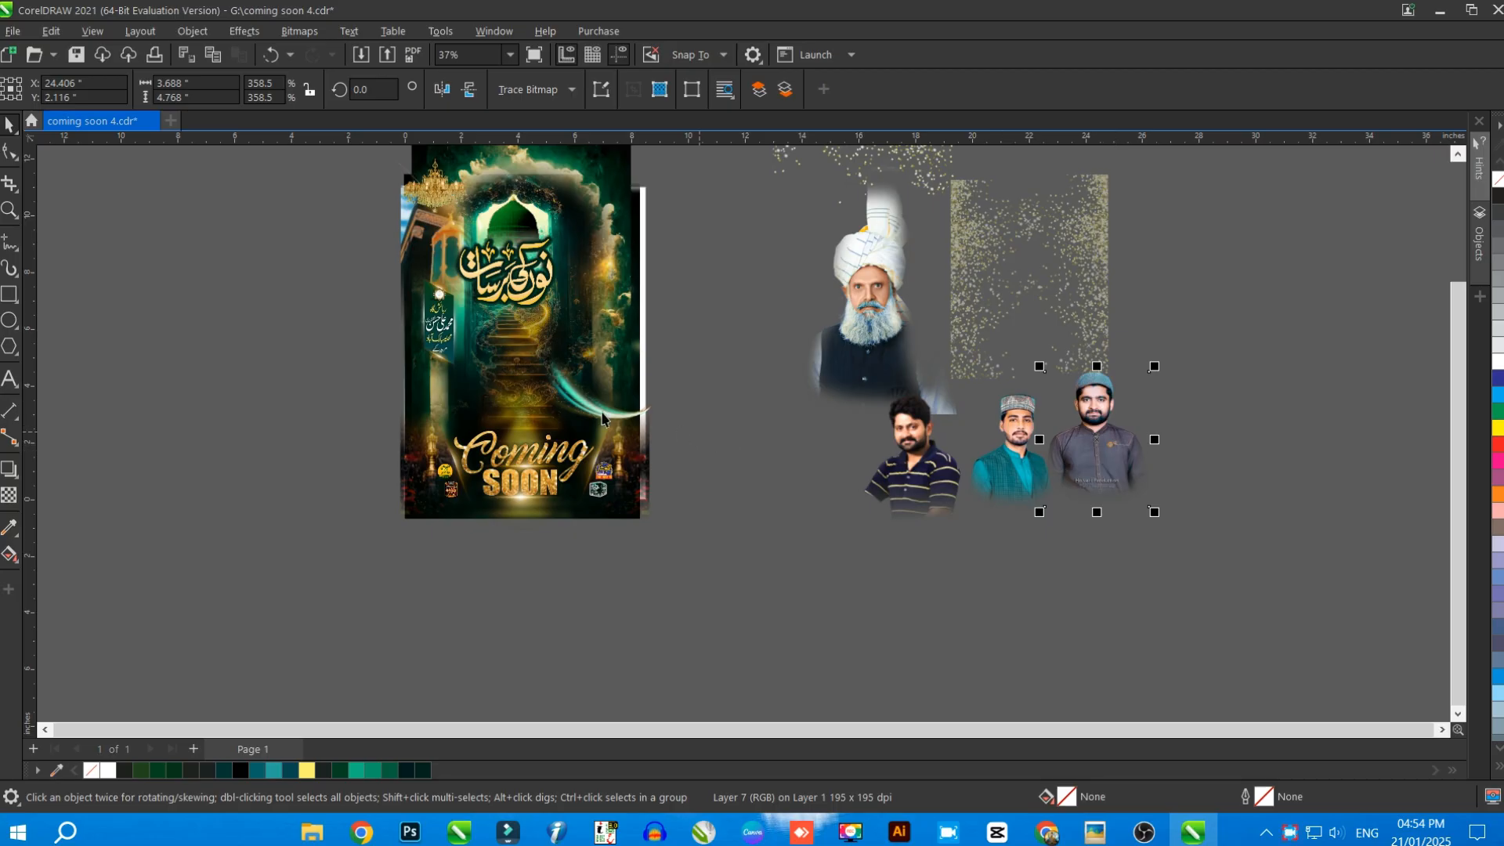
Move the gold lens flare and the teal light streak off the poster beside the portraits
left_click_drag(601, 419, 871, 380)
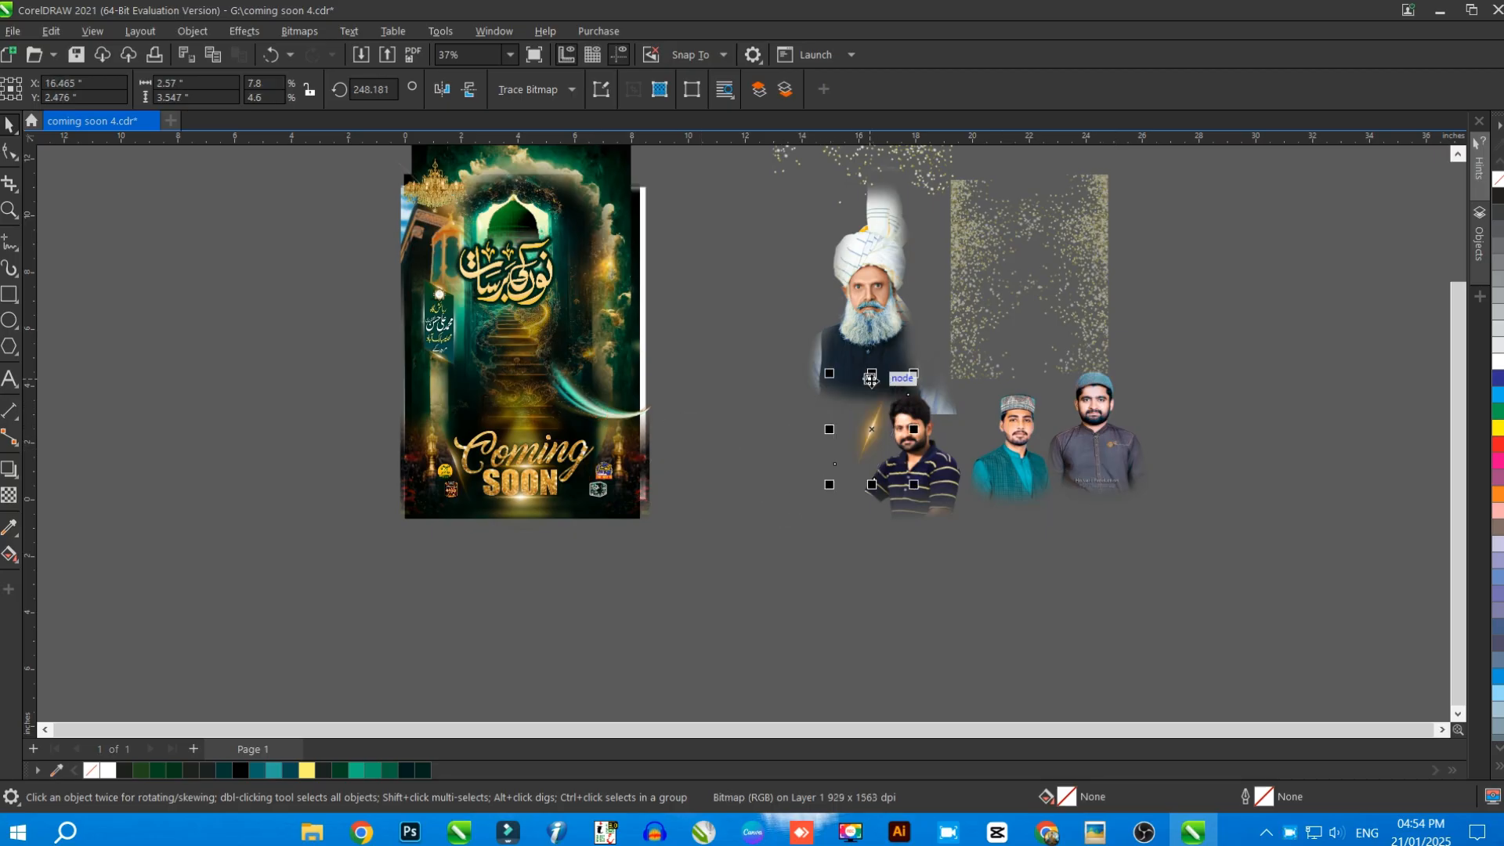
scroll(842, 405, "up", 2)
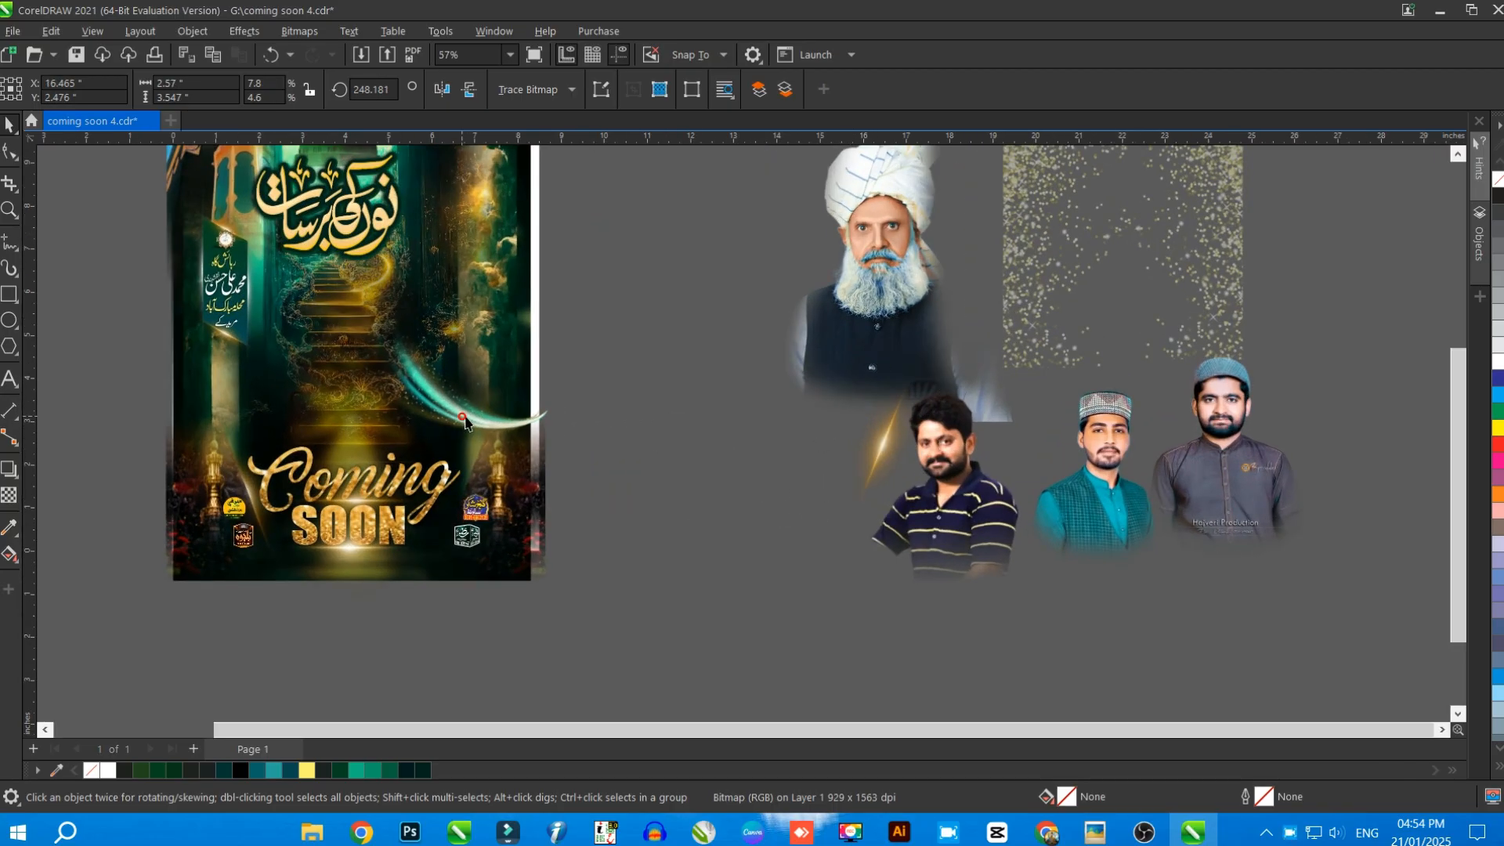
left_click_drag(464, 422, 840, 394)
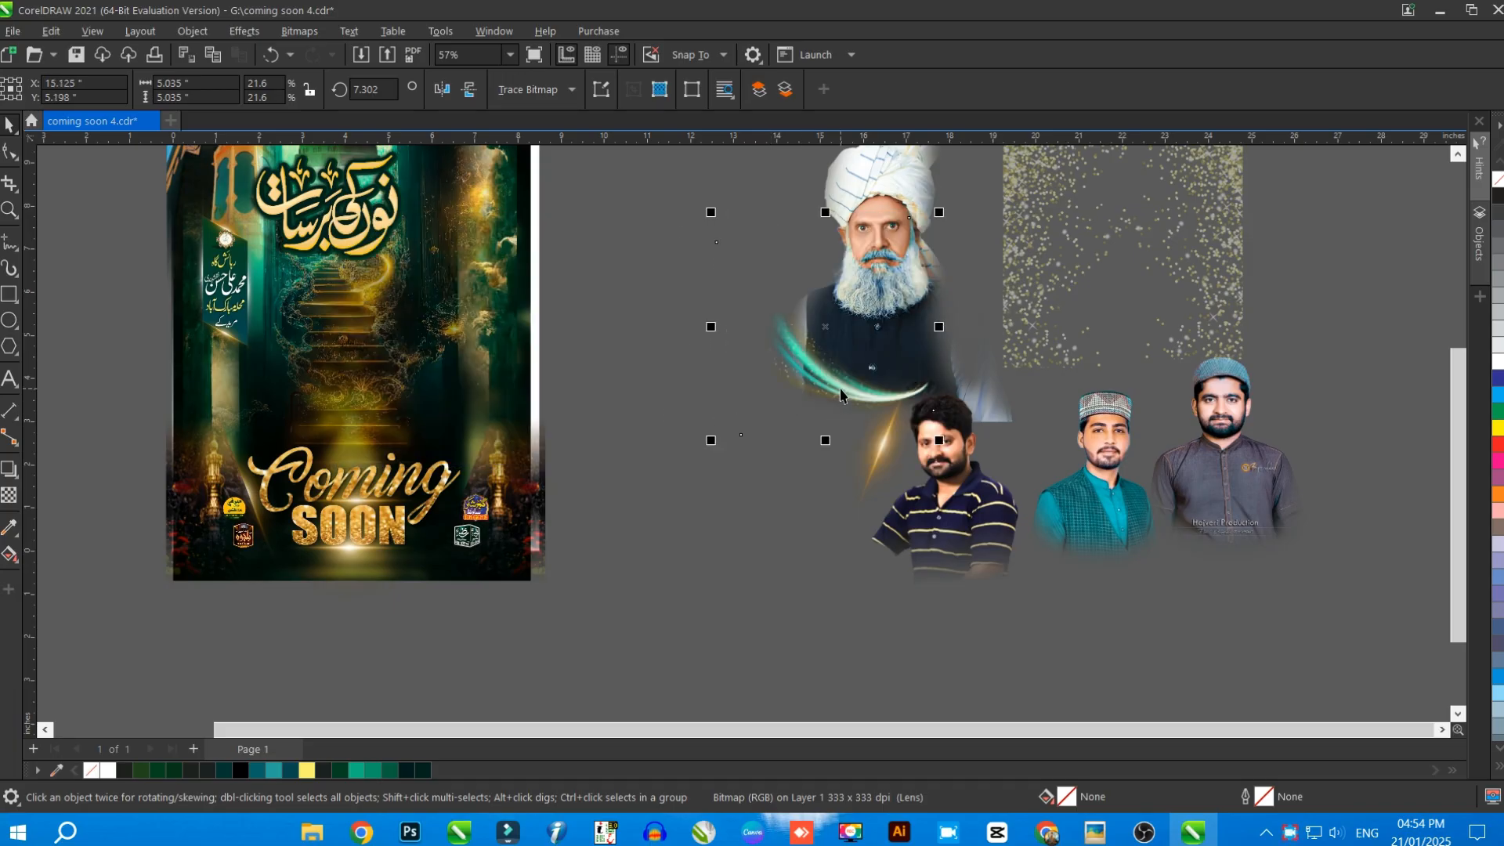
Move the green address panel with all its elements left of the poster and enlarge it to about 139%
scroll(841, 394, "down", 2)
left_click_drag(311, 247, 300, 307)
scroll(289, 279, "up", 1)
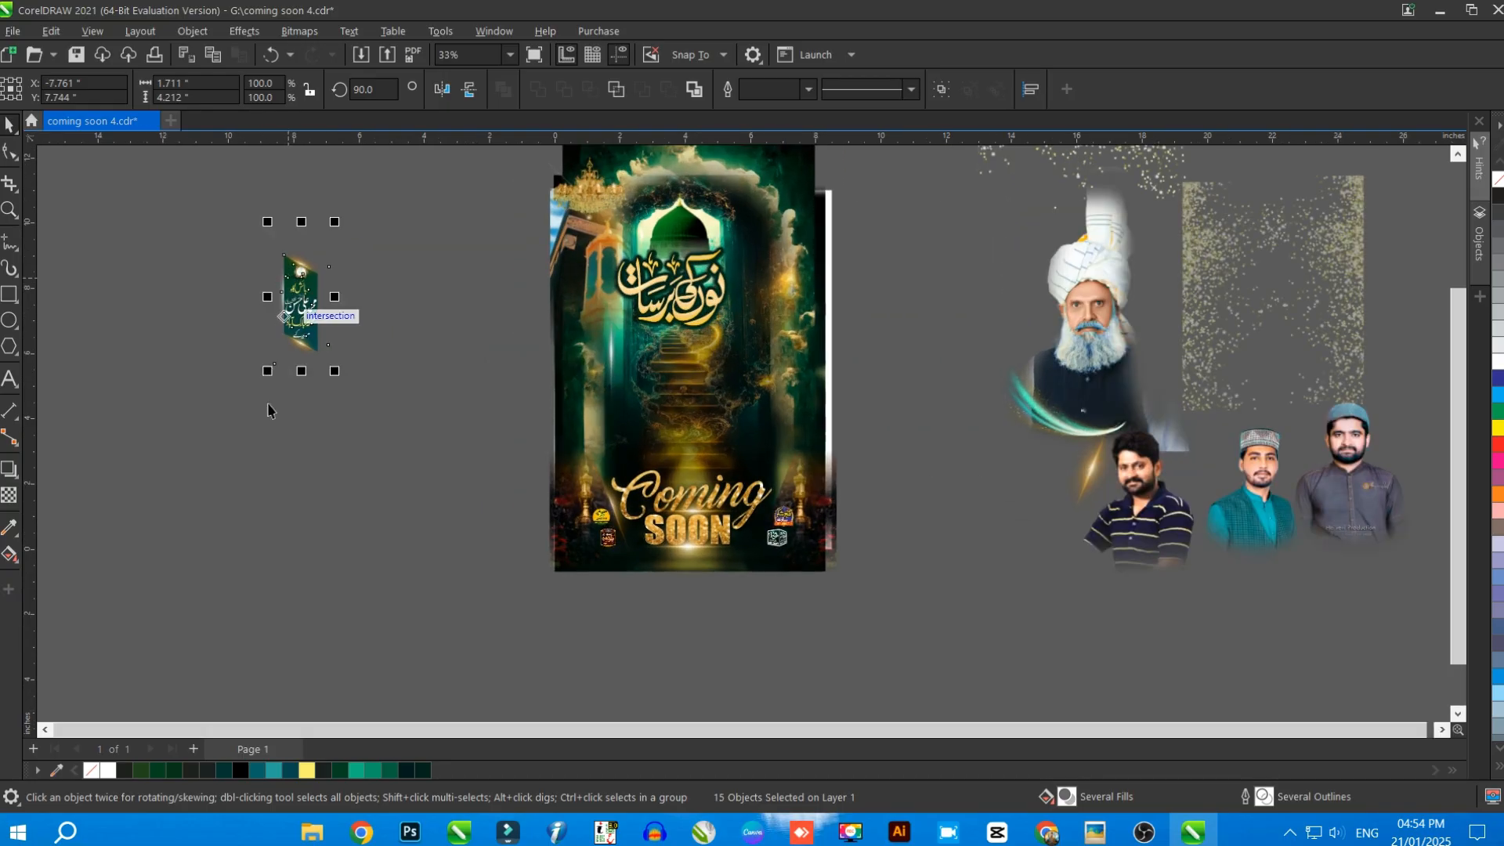
left_click_drag(267, 371, 239, 424)
Pull the address panel apart by moving its round badge, upper gold flare, green background shape and white name text to separate spots
scroll(235, 296, "up", 2)
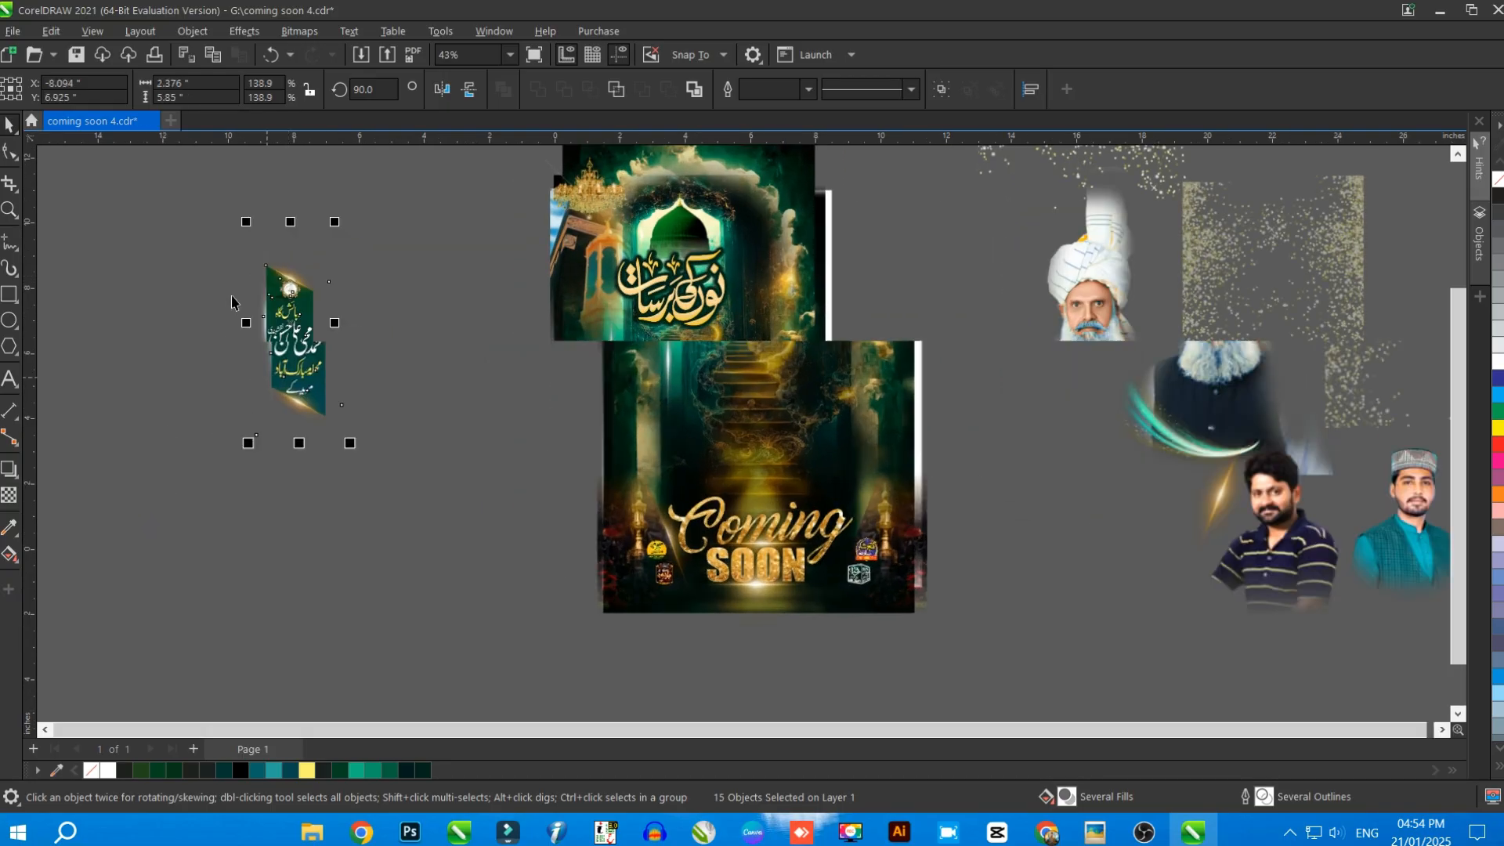
left_click_drag(516, 232, 268, 319)
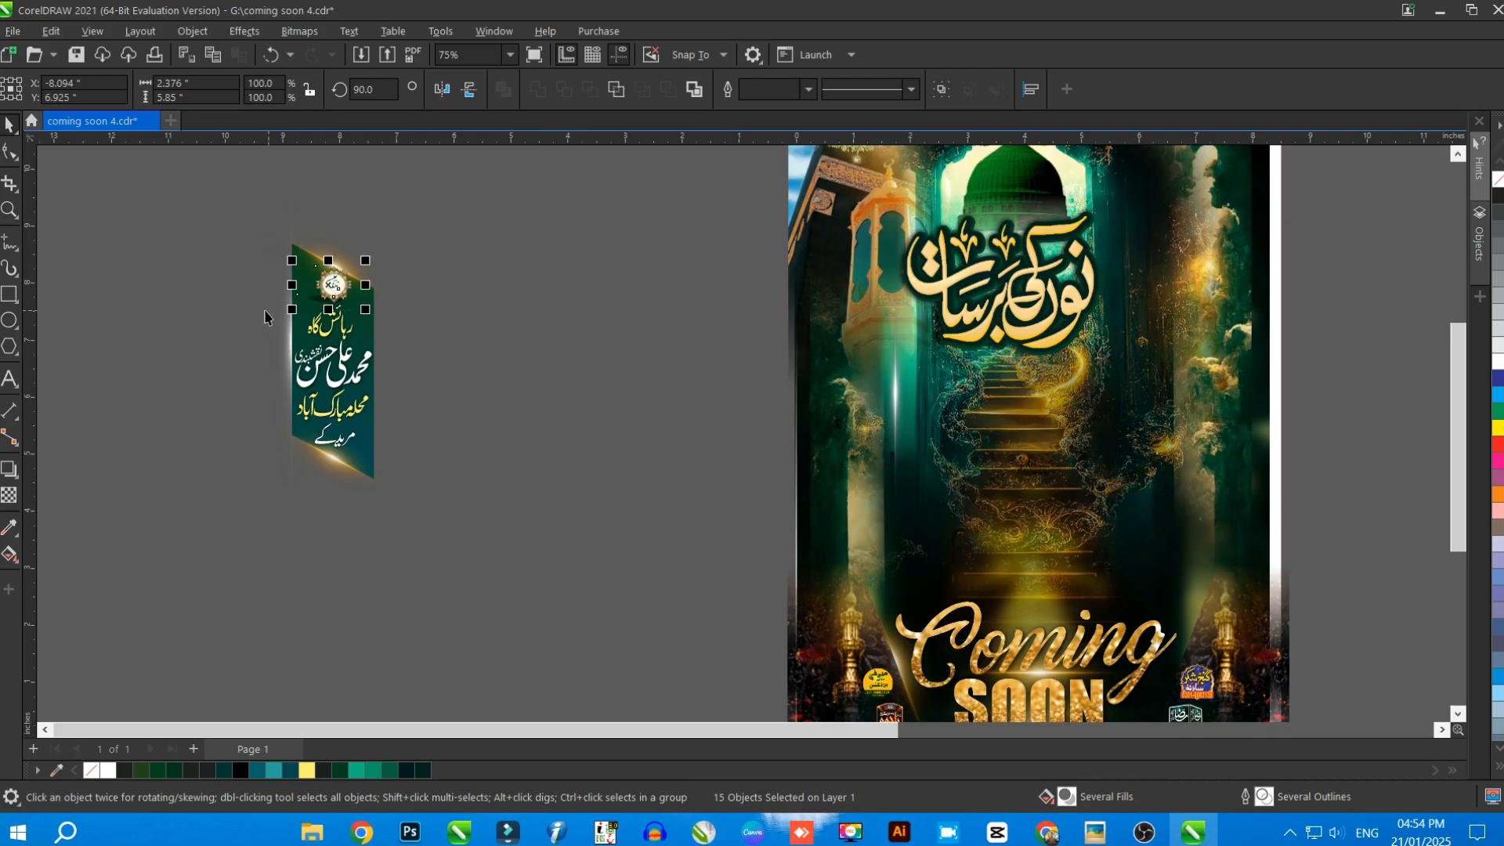
left_click_drag(341, 287, 496, 276)
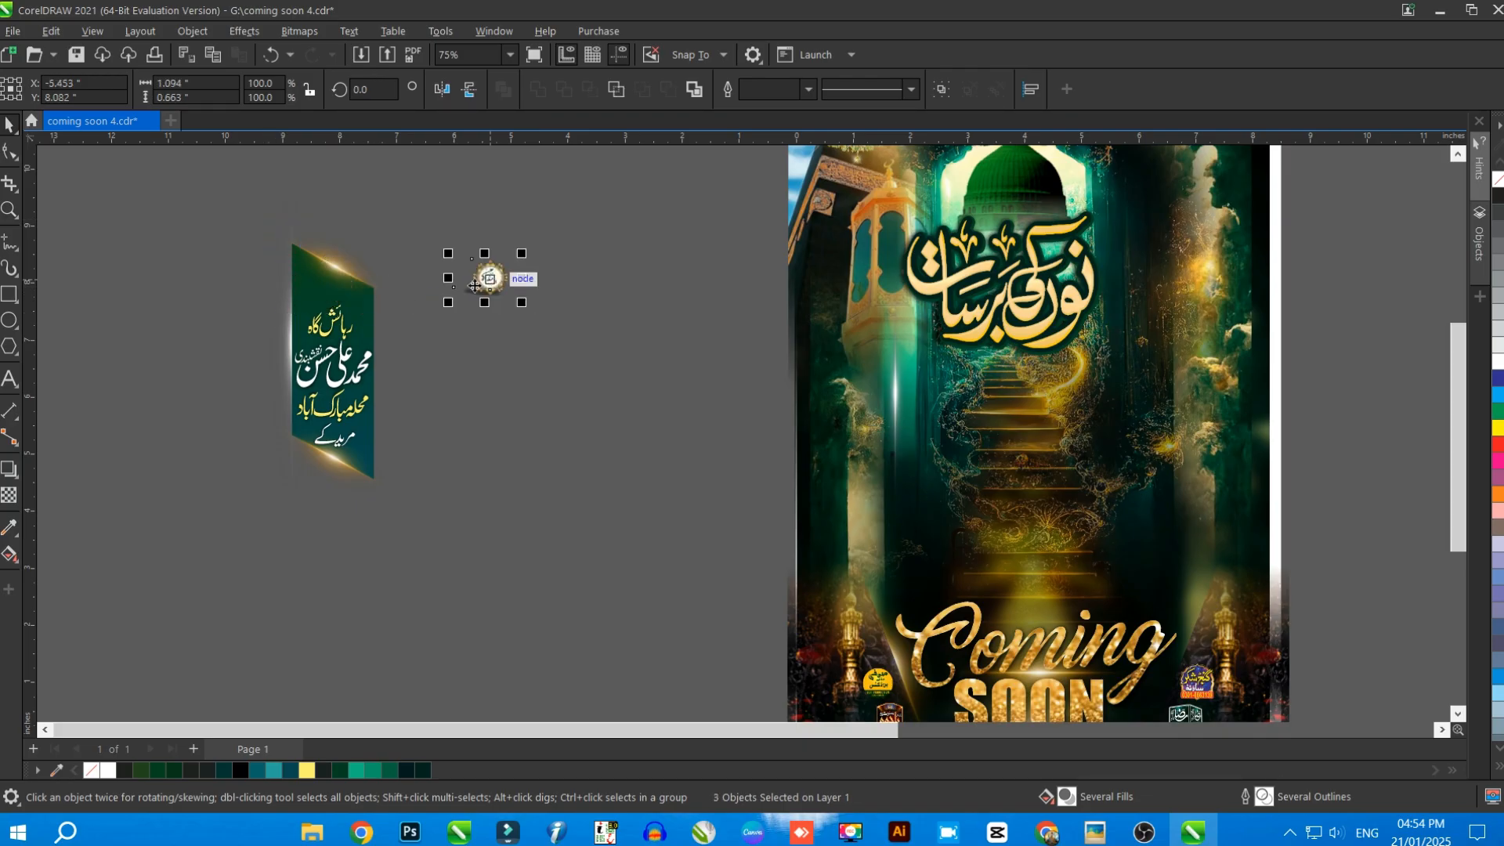
left_click_drag(279, 299, 179, 299)
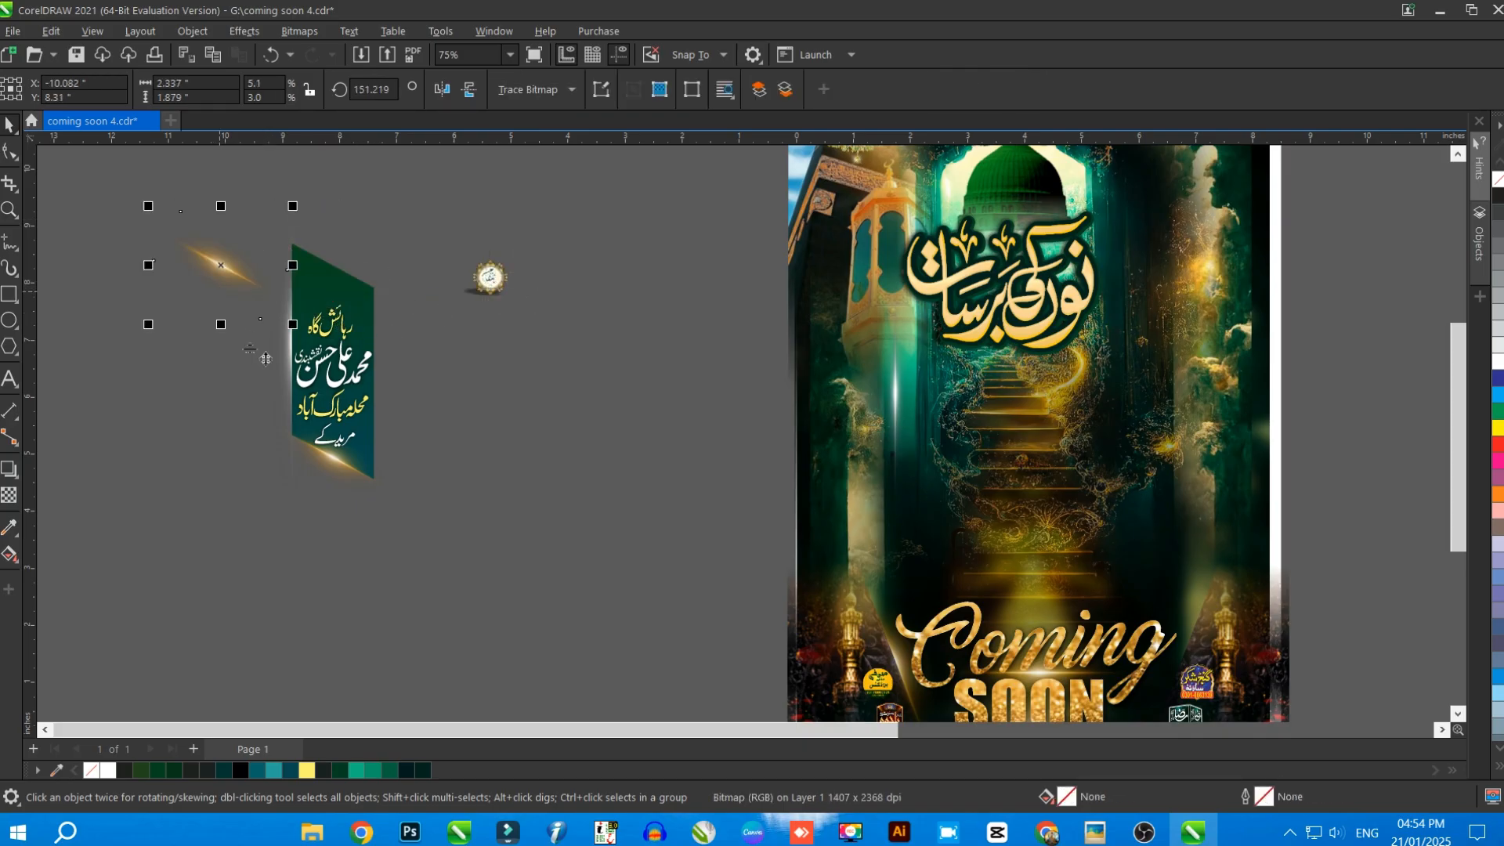
left_click_drag(328, 276, 464, 331)
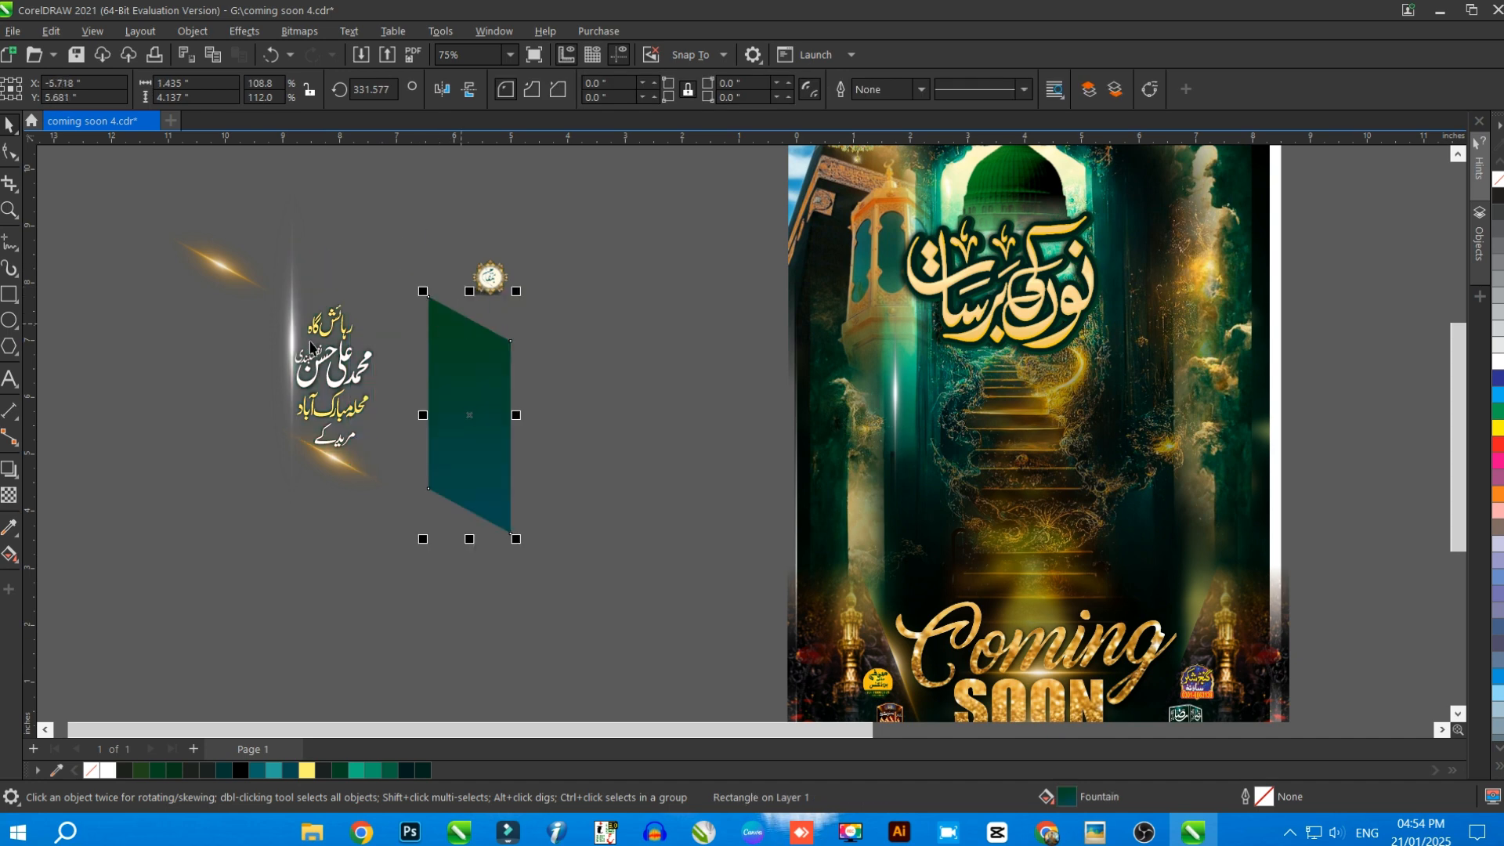
left_click_drag(292, 345, 194, 387)
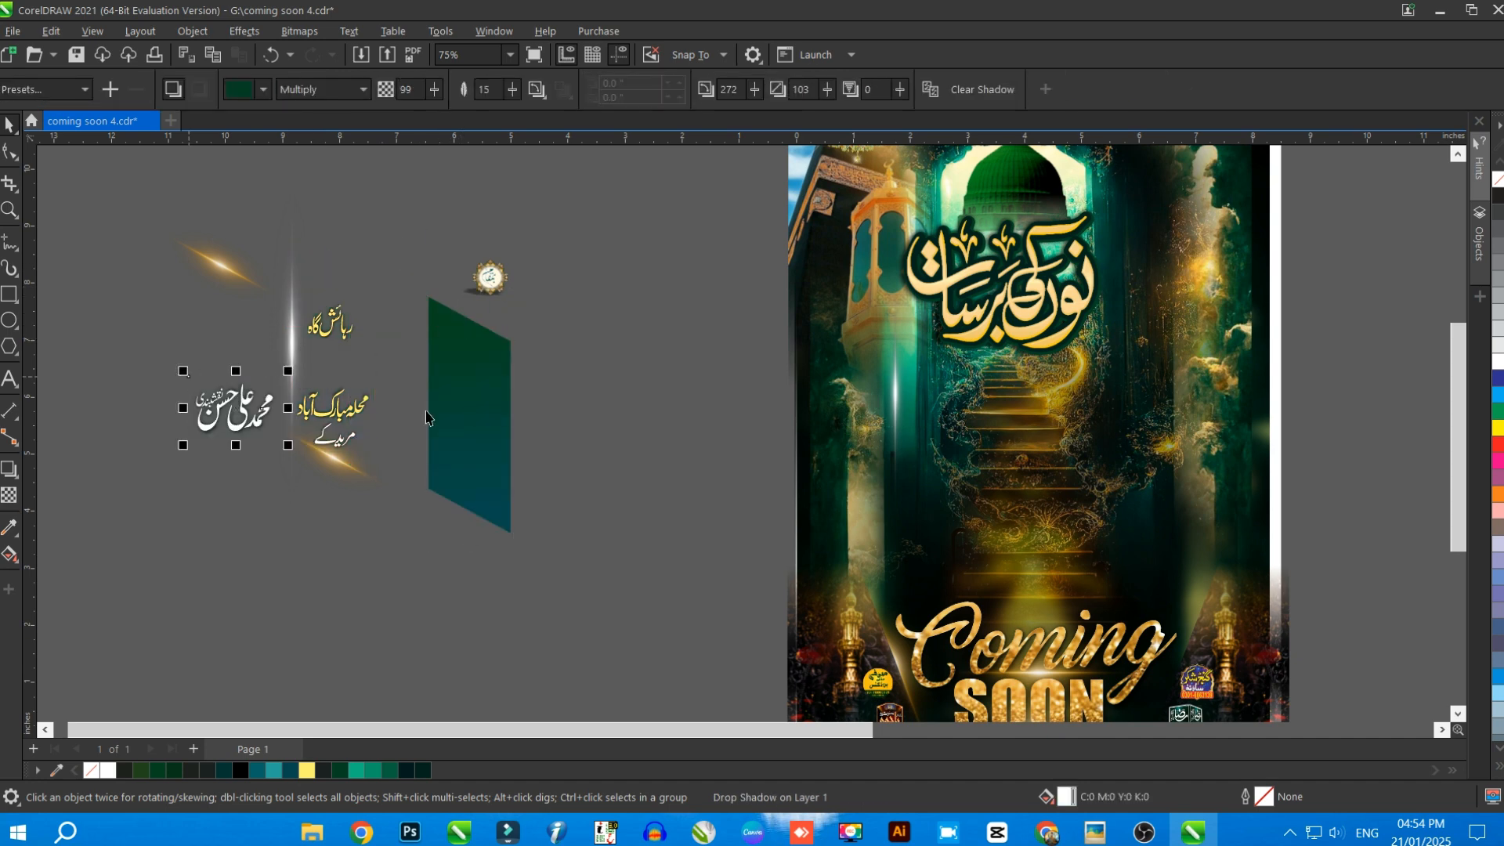
Examine the fountain fill of the green panel shape with the Interactive Fill tool
left_click(449, 425)
left_click(18, 562)
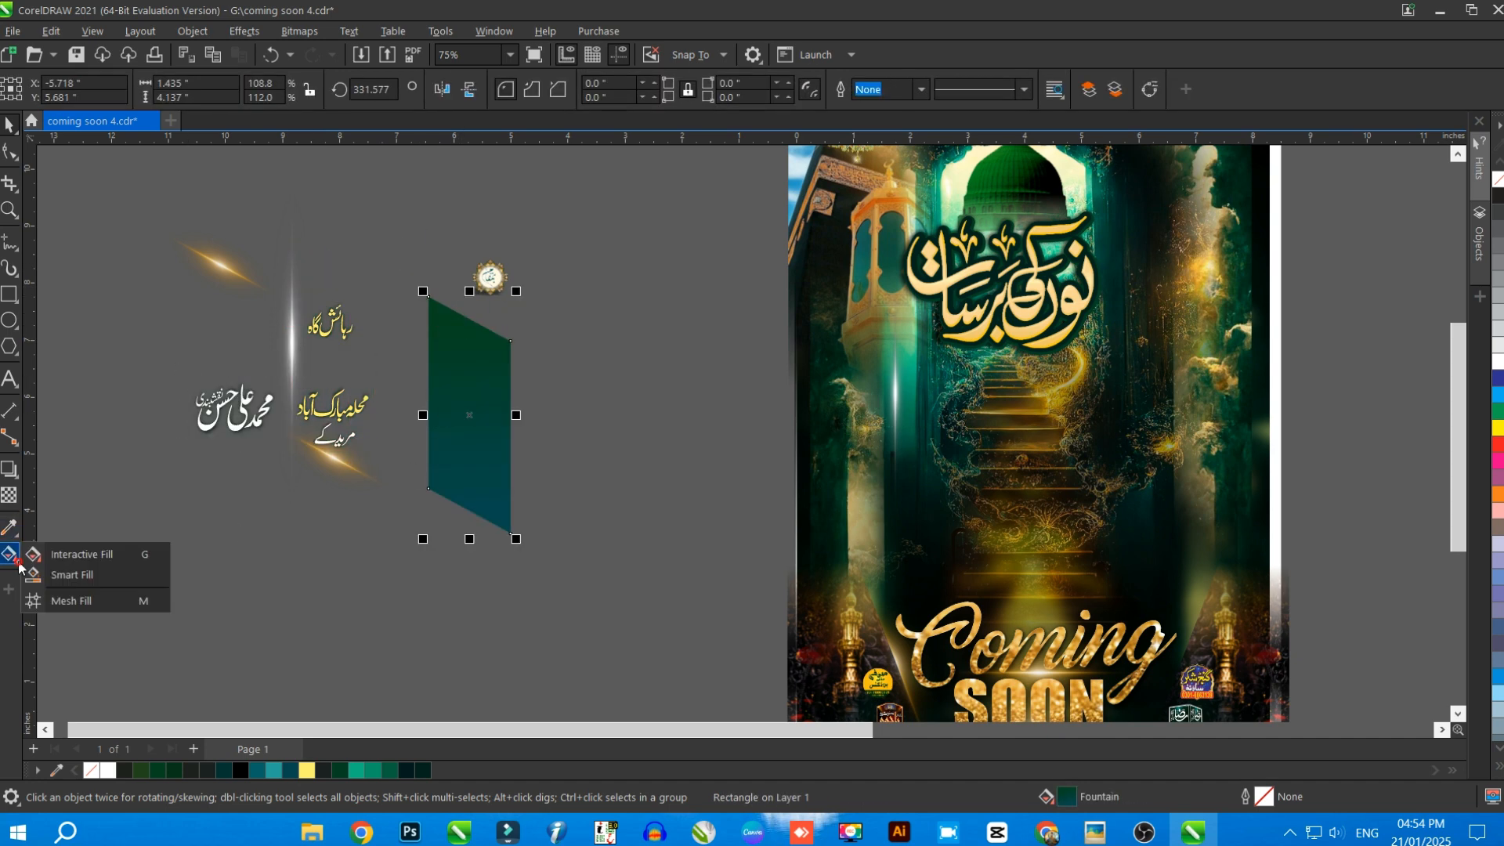
left_click(75, 554)
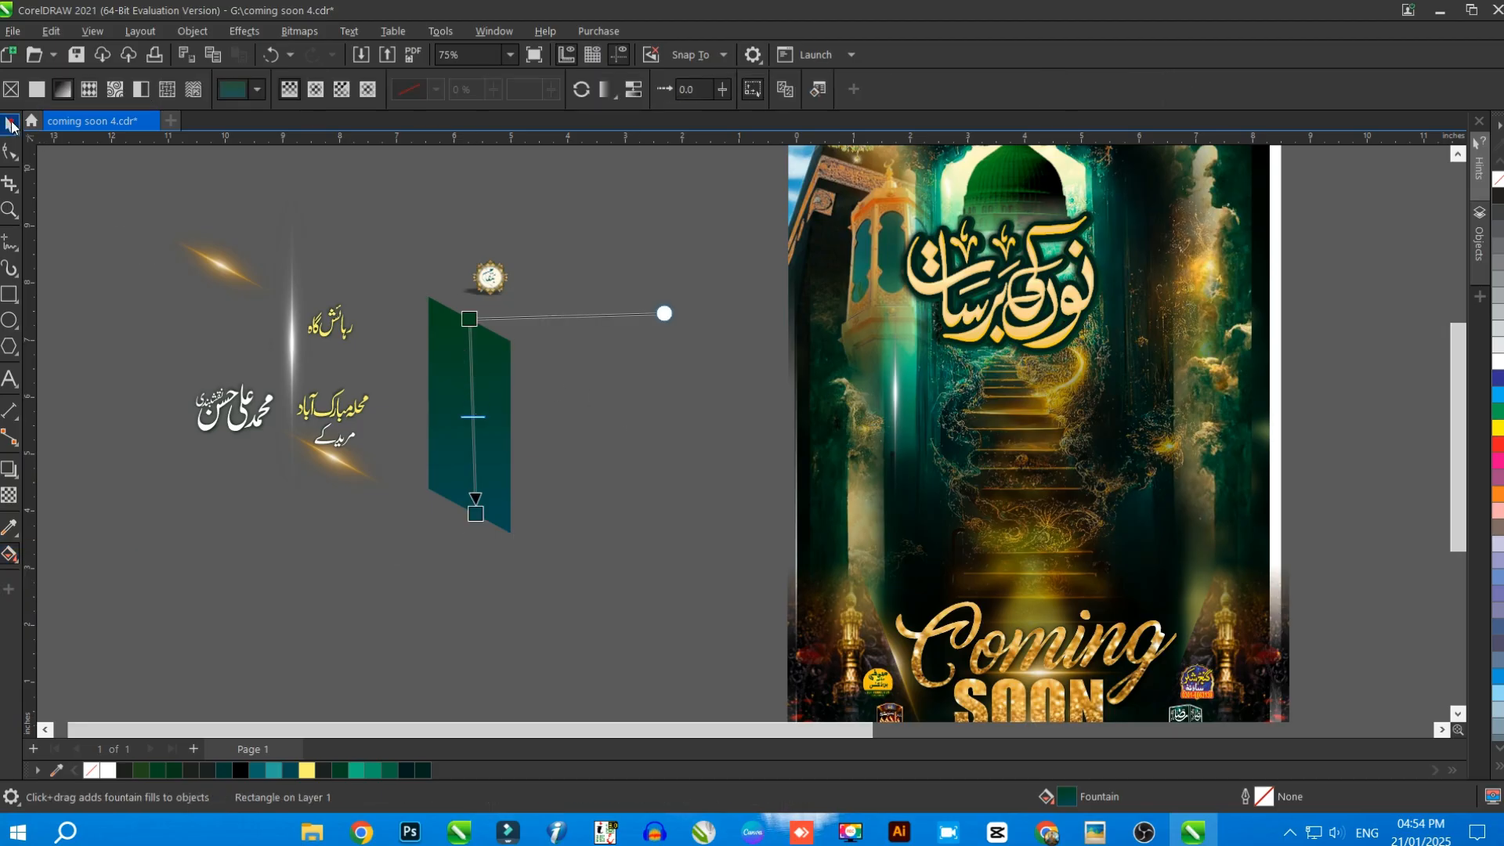
left_click(11, 125)
Move the Coming Soon group left of the poster and shift its two dark lantern images outward from the lettering
scroll(712, 429, "down", 2)
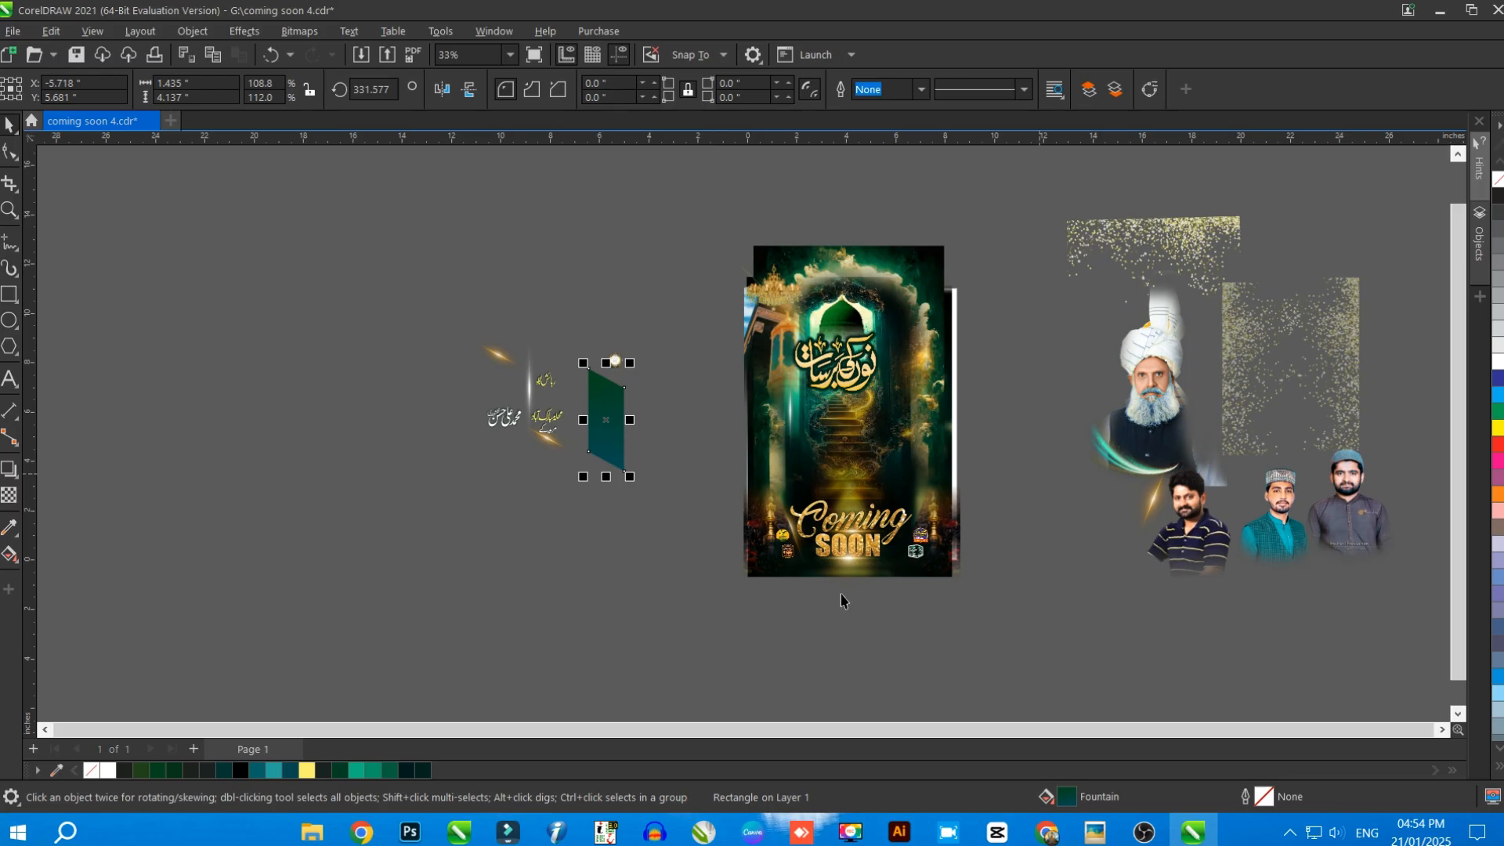
left_click_drag(720, 602, 1031, 468)
scroll(1013, 415, "down", 1)
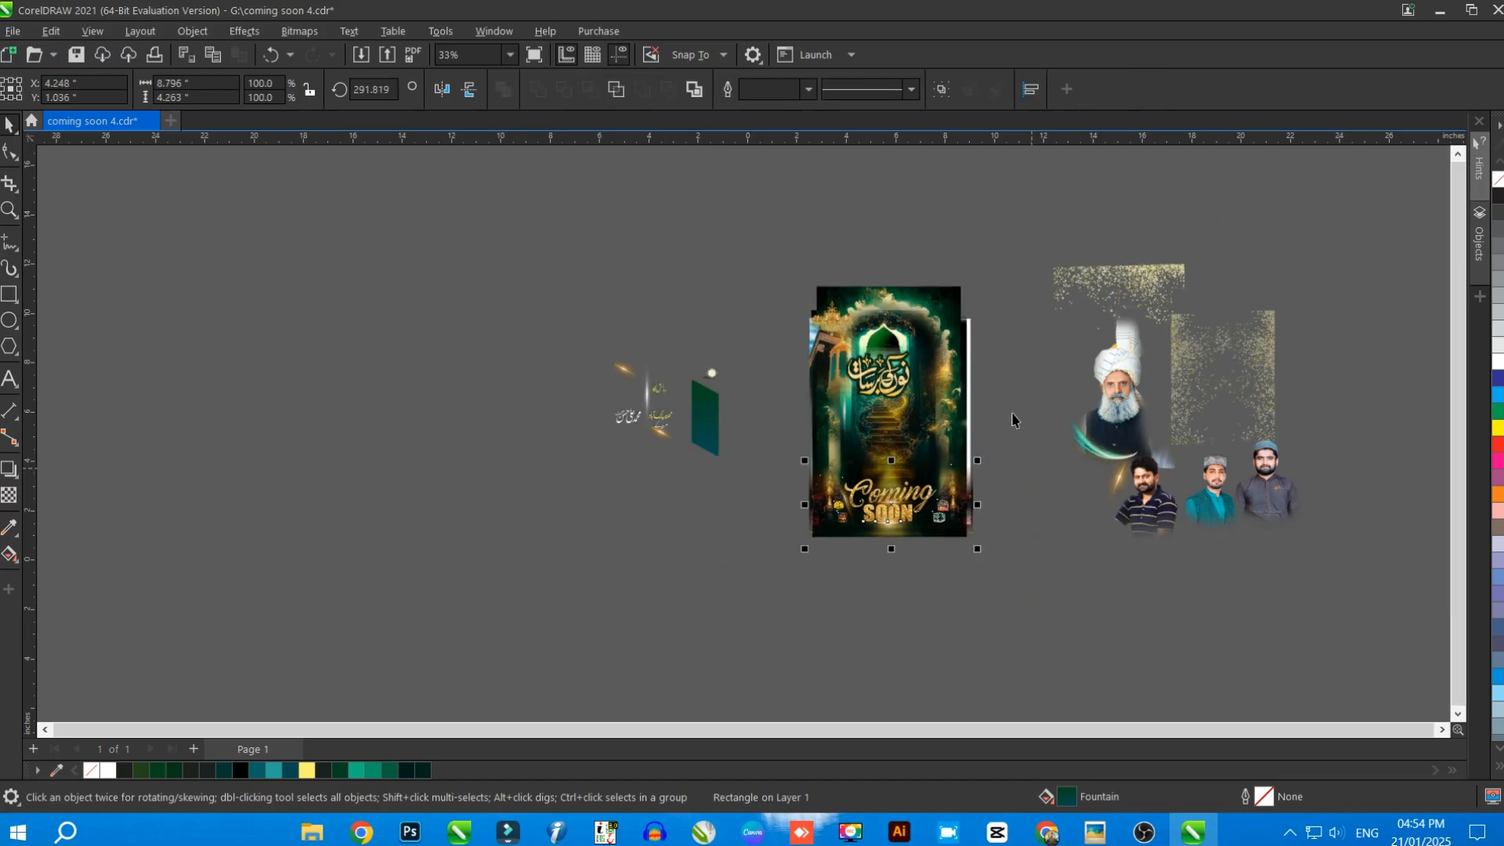
scroll(1013, 421, "down", 1)
left_click_drag(924, 505, 607, 509)
scroll(604, 521, "up", 3)
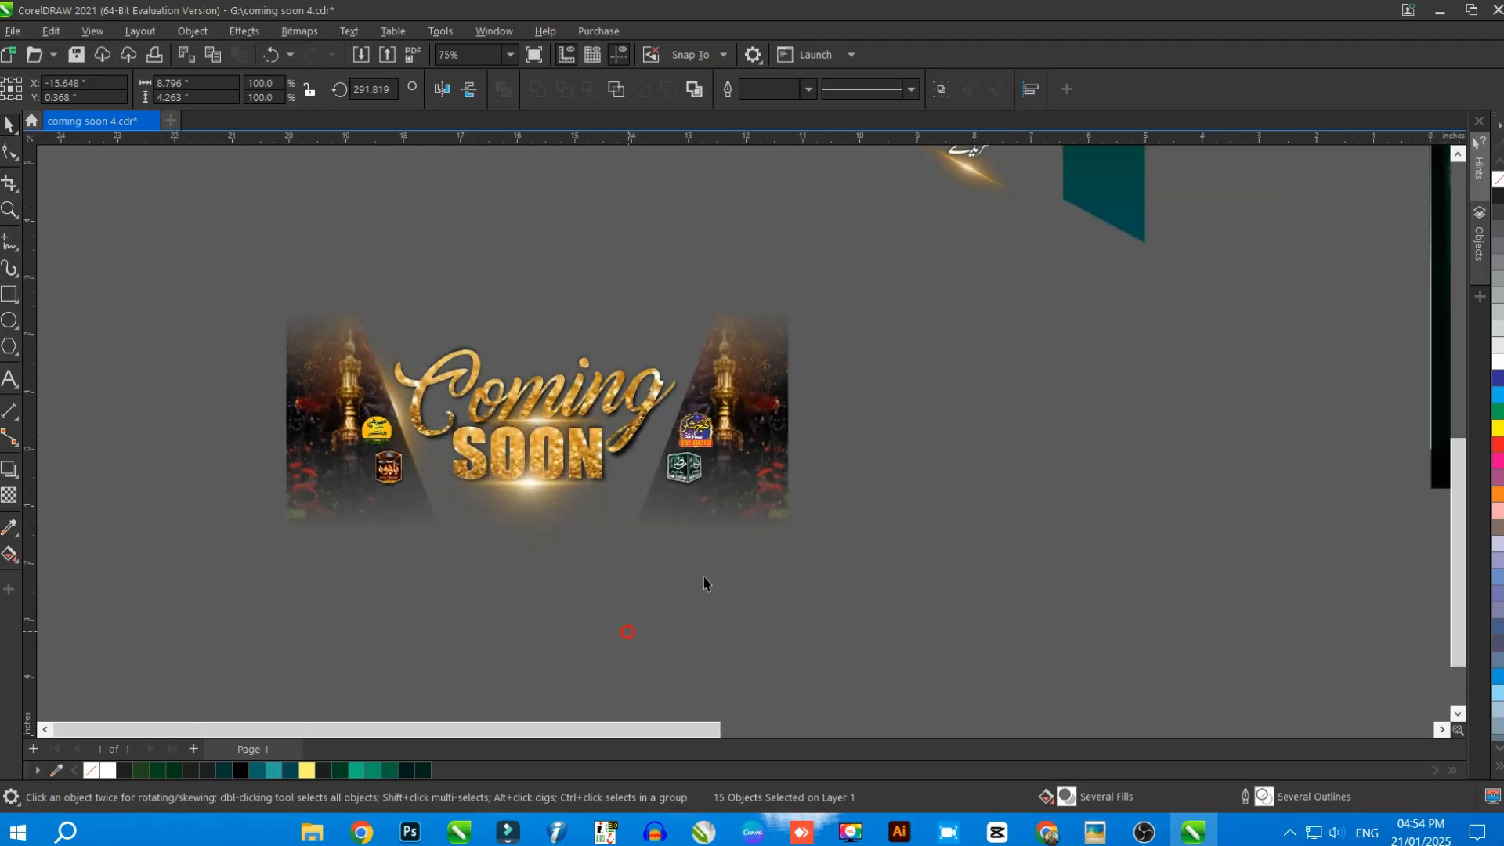
left_click_drag(749, 508, 850, 509)
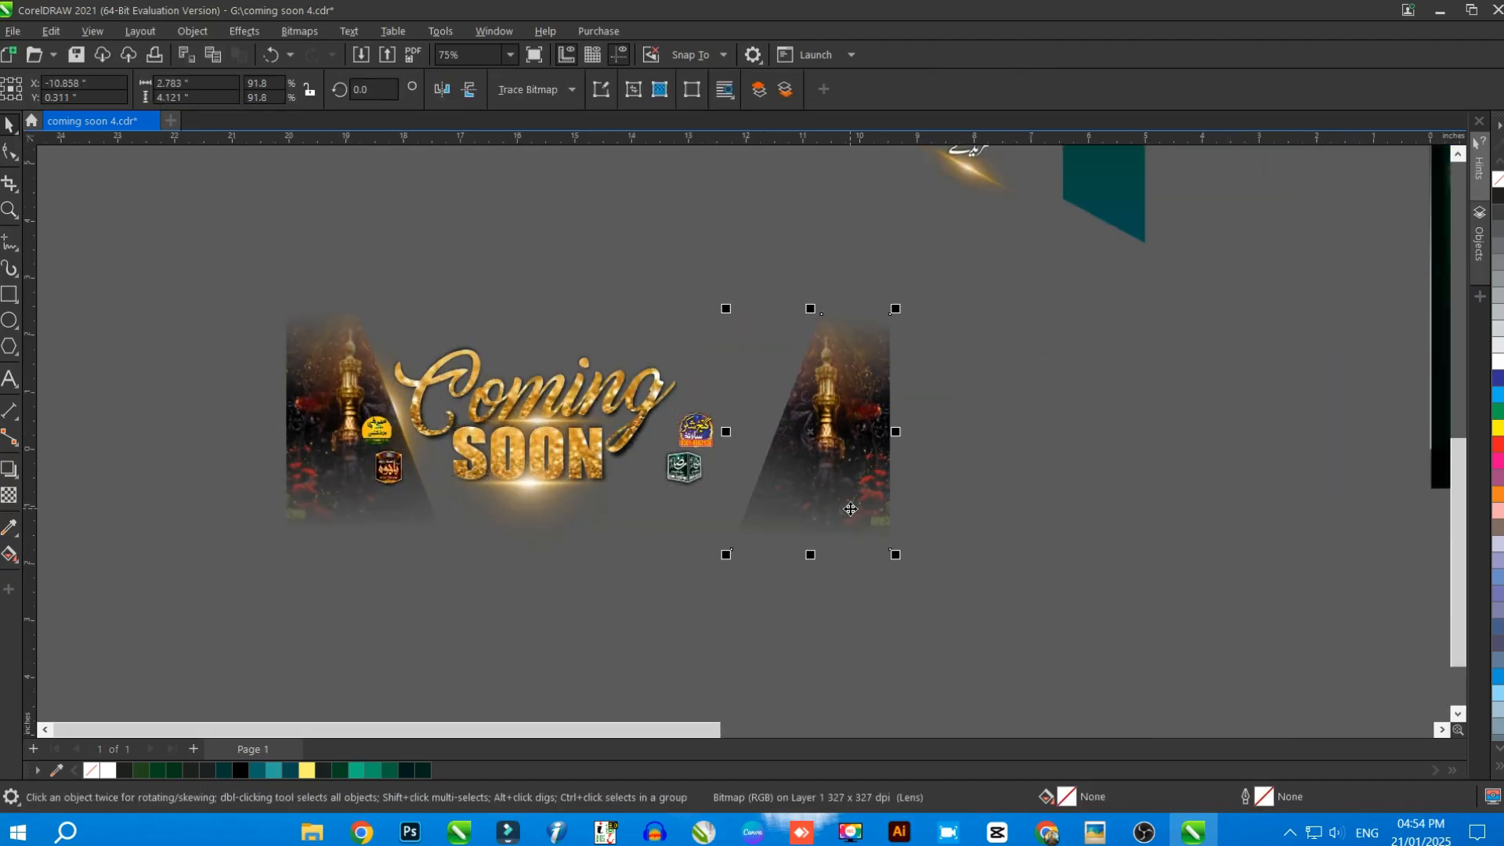
left_click_drag(341, 482, 169, 481)
Open the PowerClip contents of the word "Coming" to examine its gold glitter texture, and leave the editing mode again
left_click(530, 406)
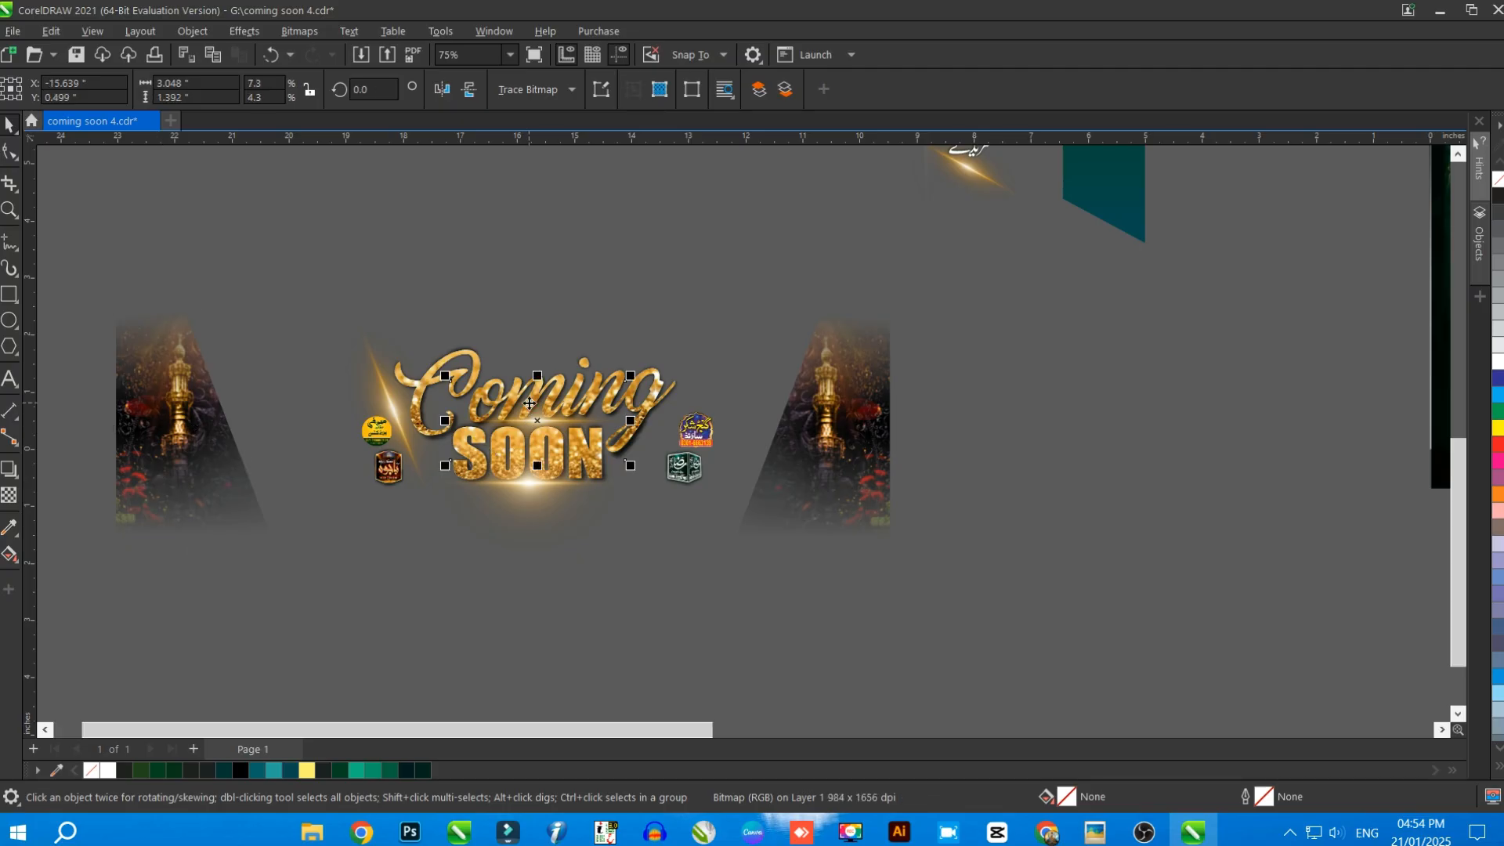
left_click(657, 376)
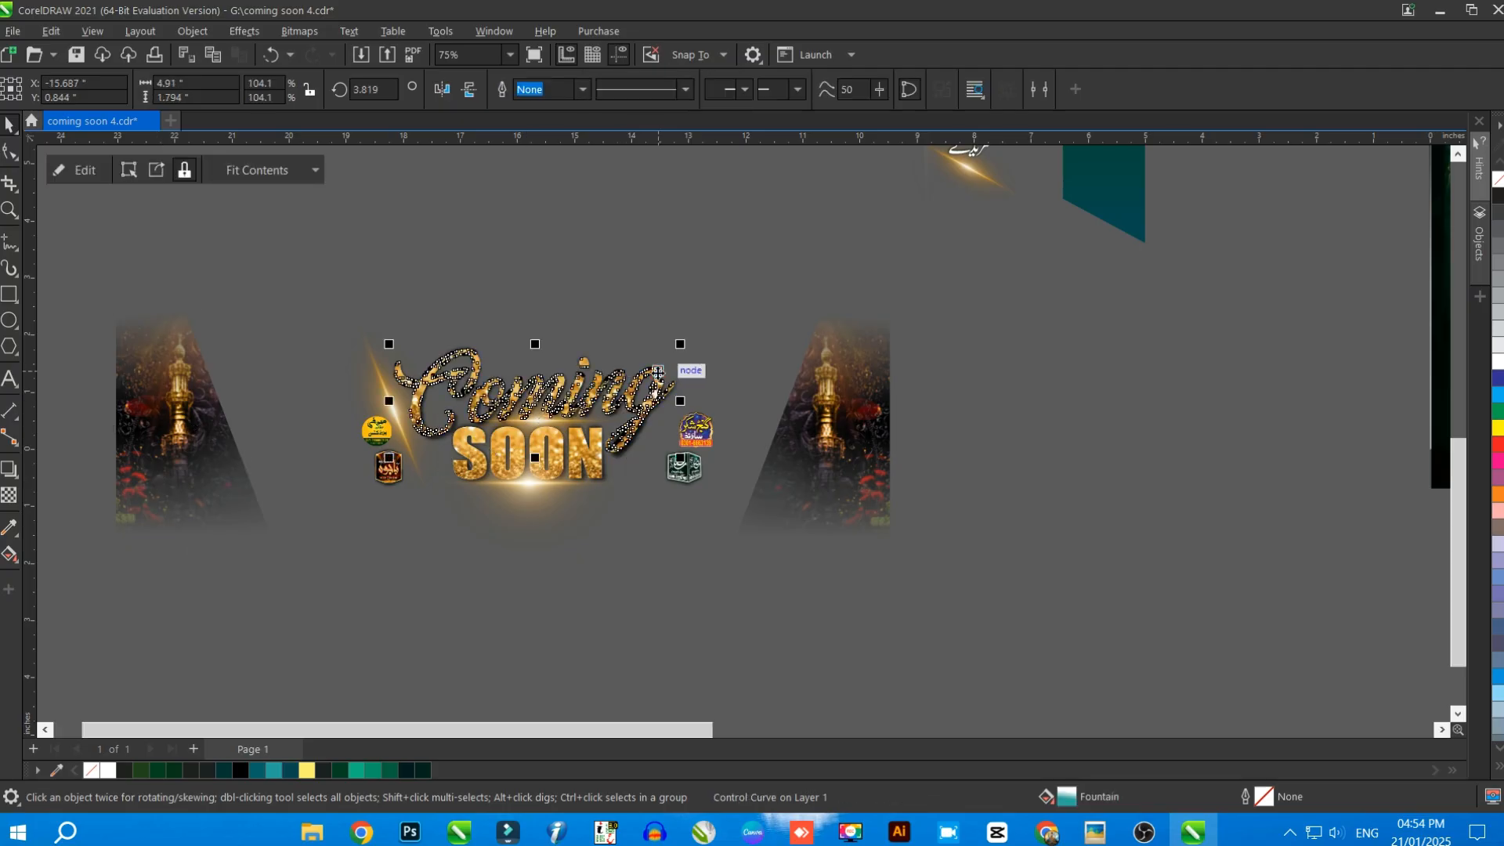
double_click(657, 373)
left_click_drag(608, 372, 603, 399)
left_click(598, 242, "ctrl")
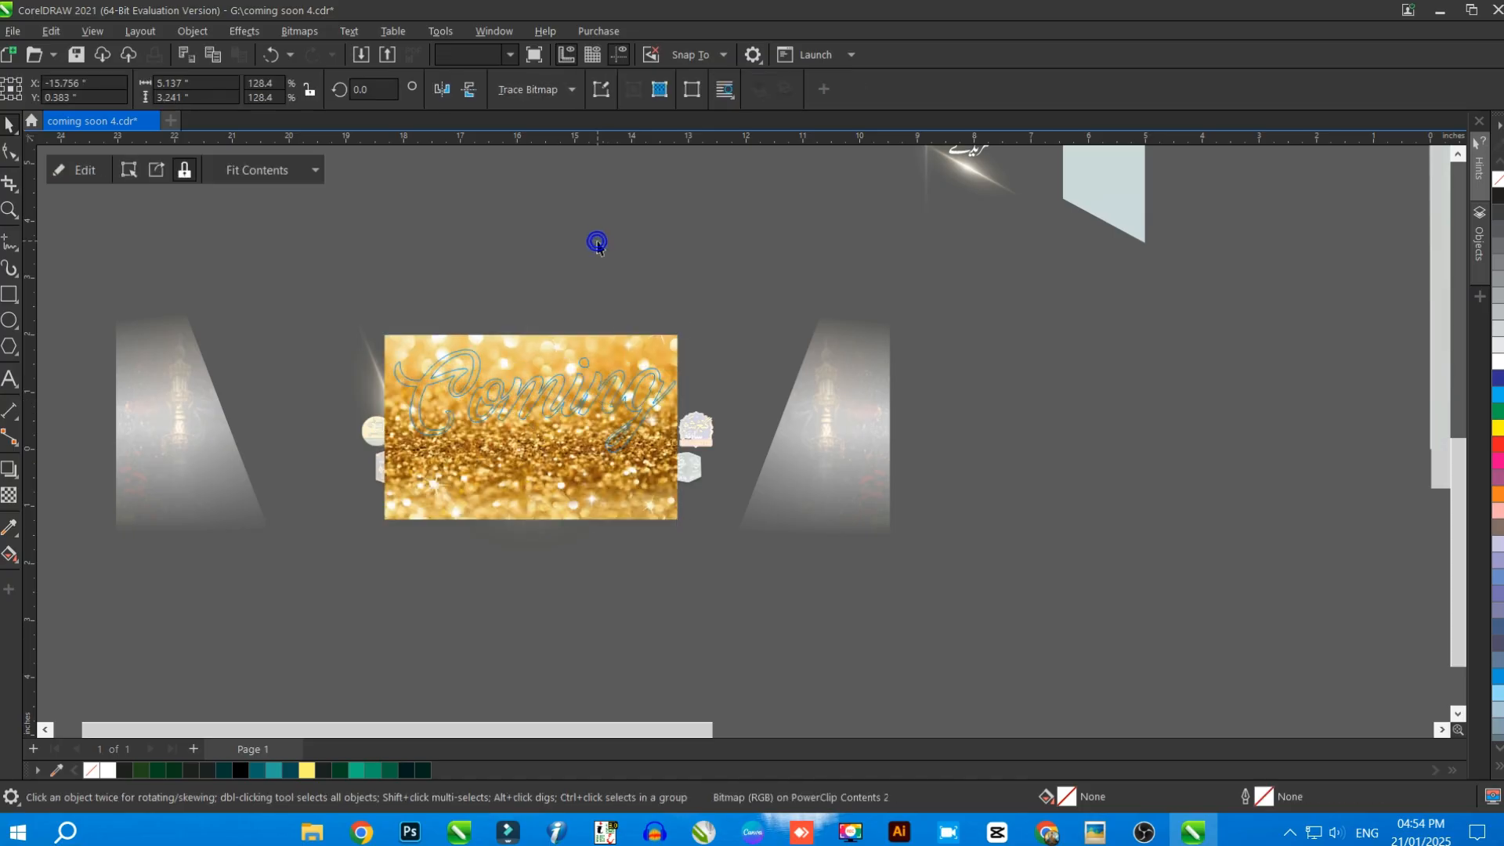
left_click(598, 248)
Move the Kaaba and minaret image and the gold chandelier from the poster's upper corner to the workspace on its left
scroll(449, 384, "down", 2)
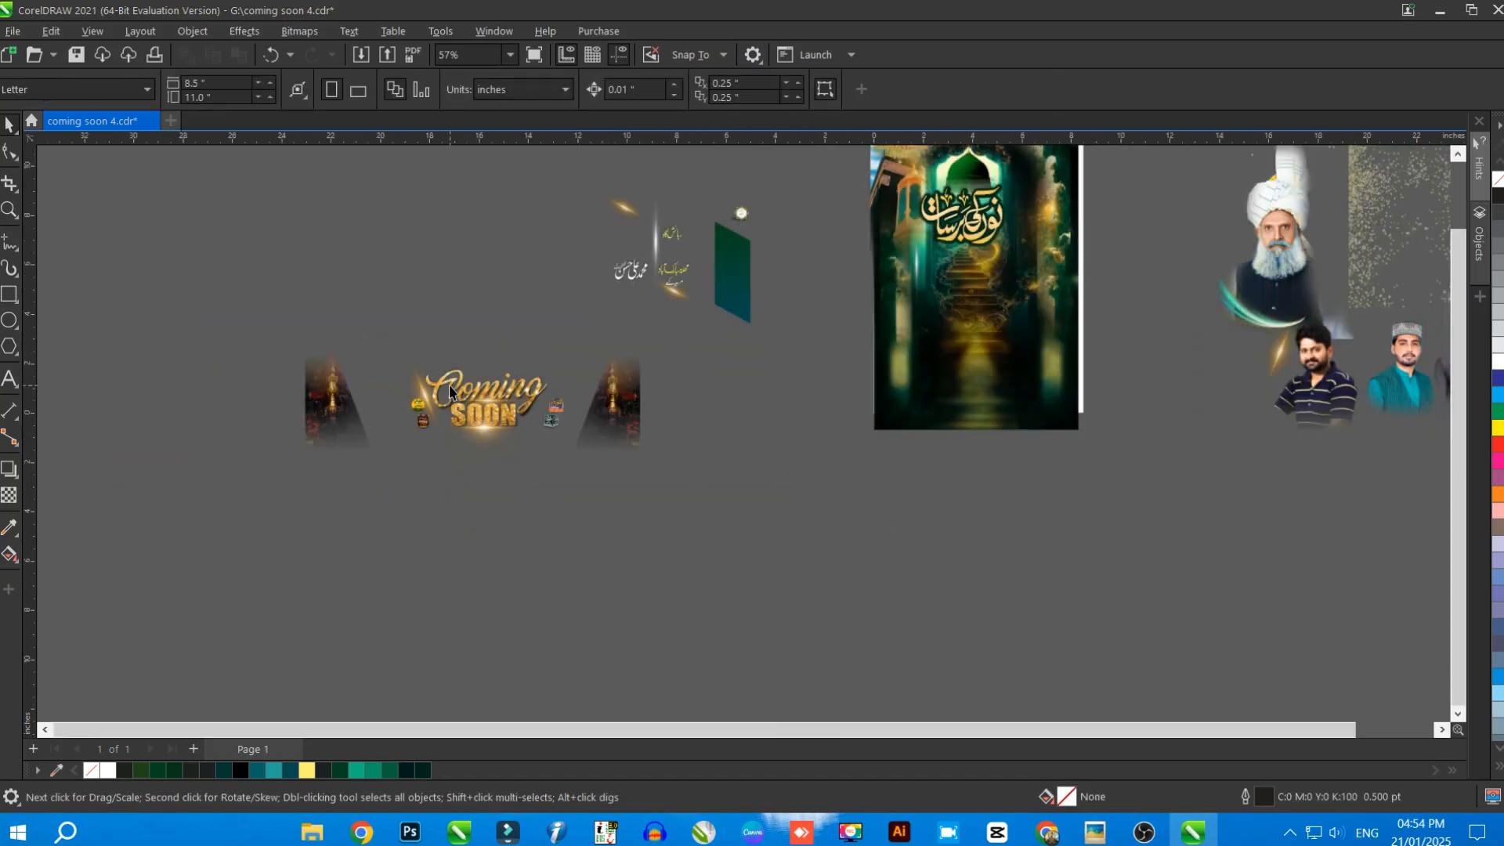
scroll(398, 423, "down", 3)
scroll(592, 369, "up", 2)
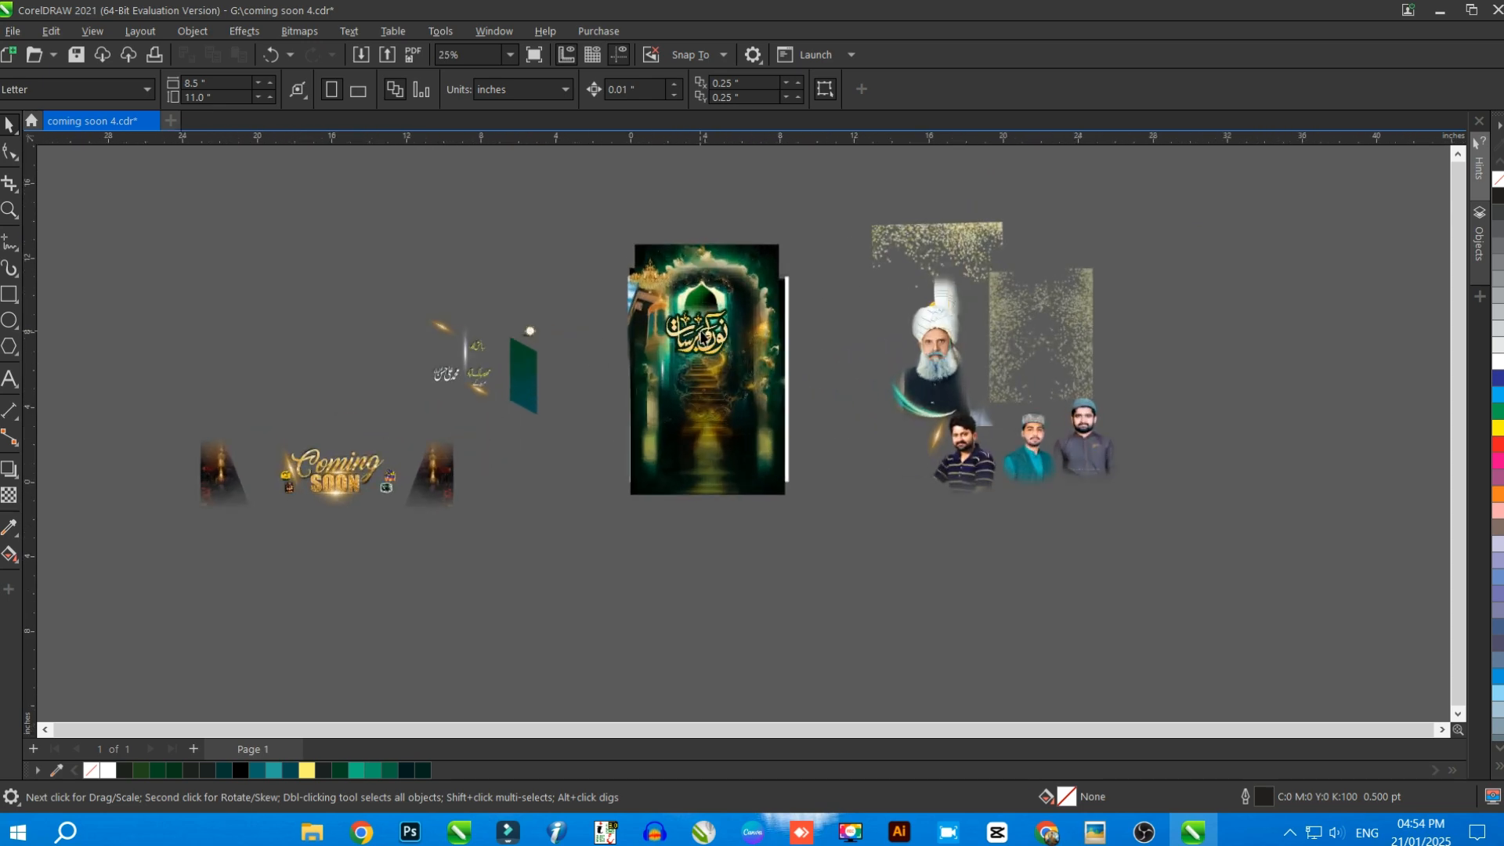
scroll(547, 224, "up", 1)
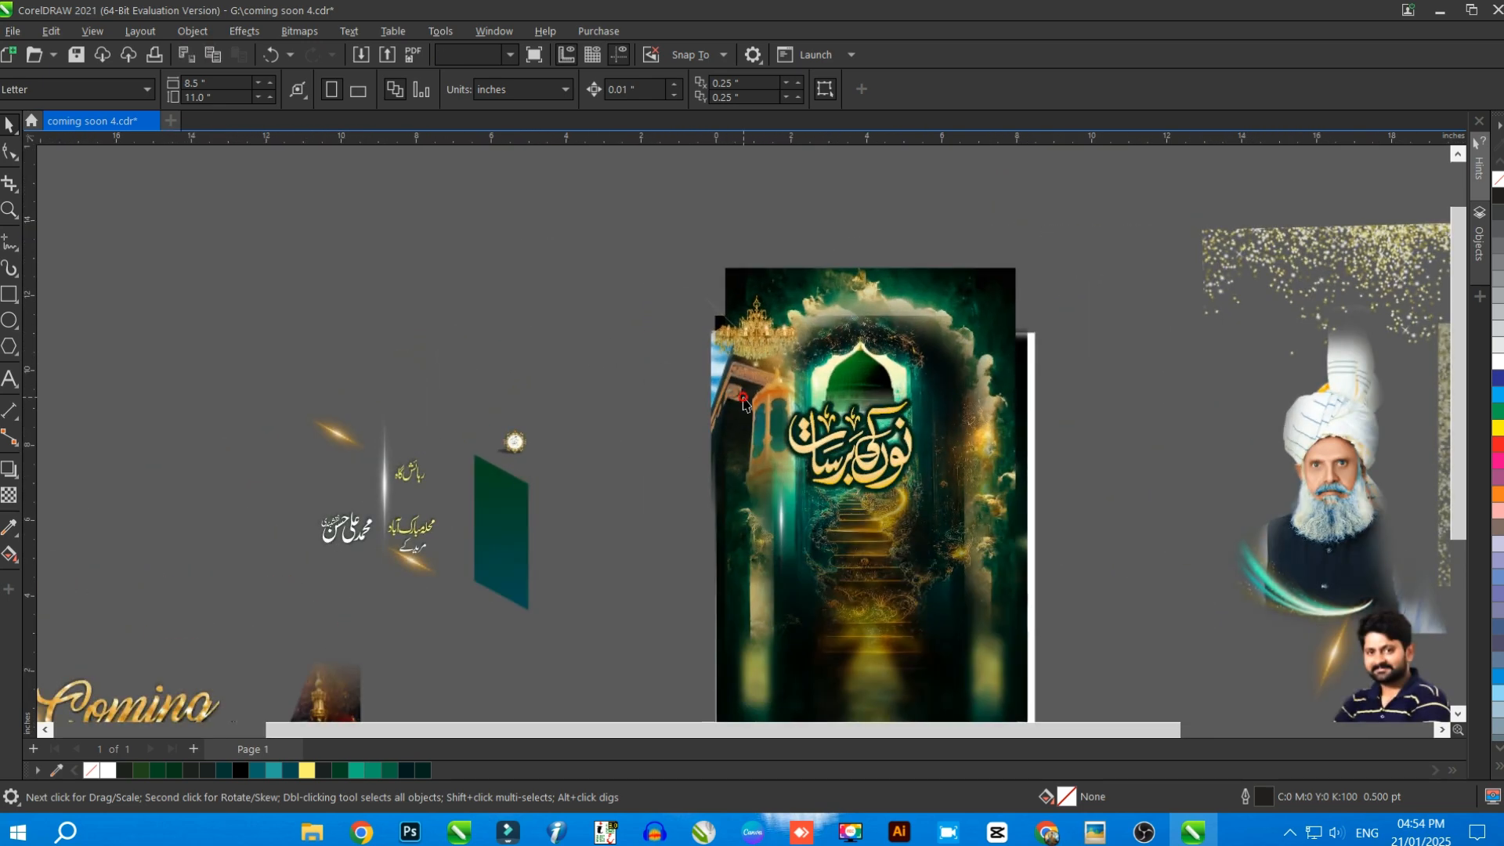
left_click(754, 424)
left_click_drag(754, 424, 287, 368)
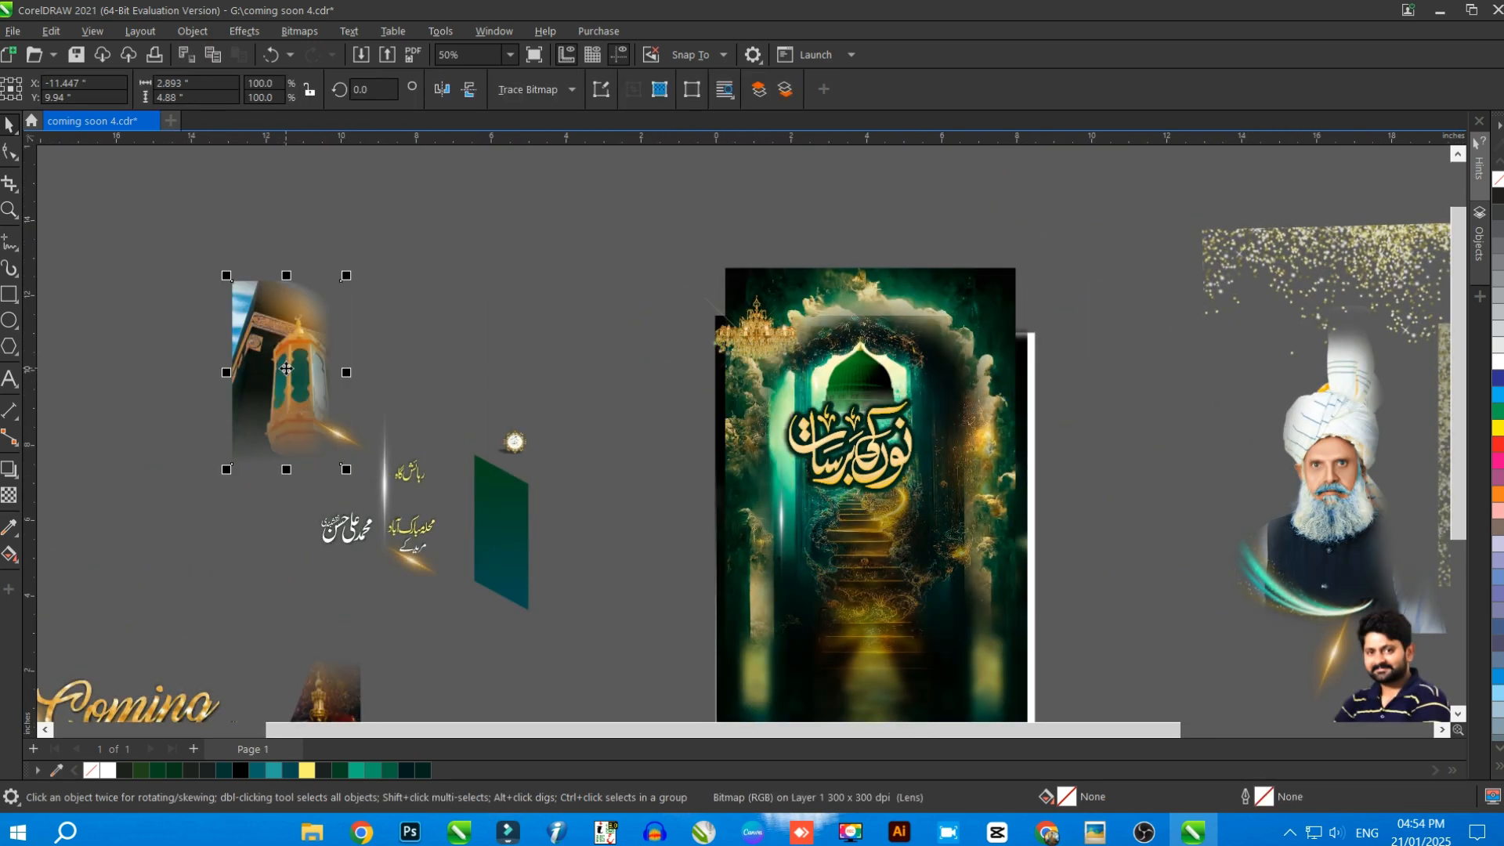
left_click(759, 343)
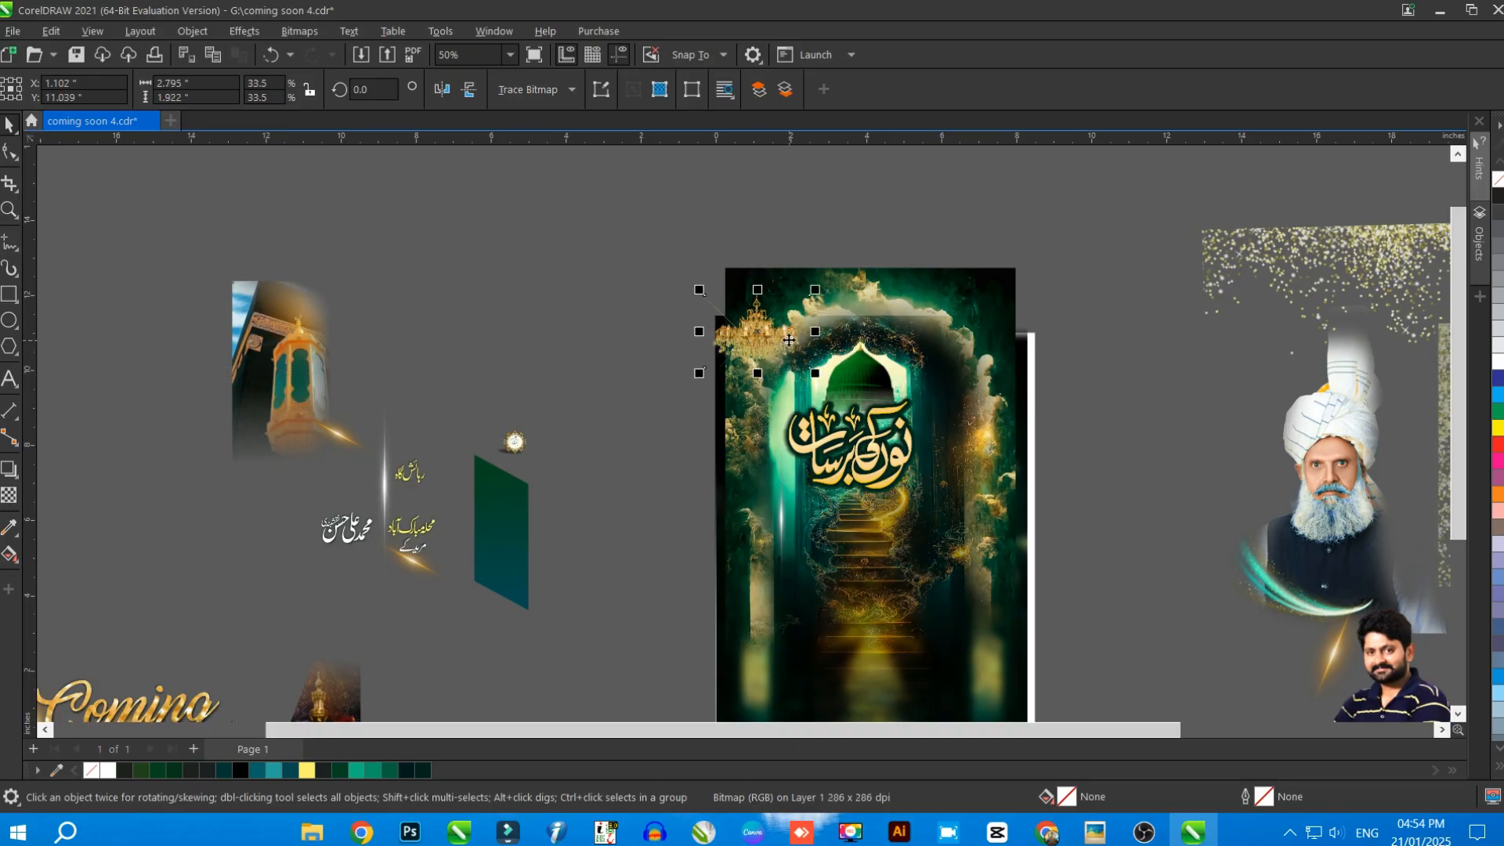
left_click_drag(789, 340, 419, 338)
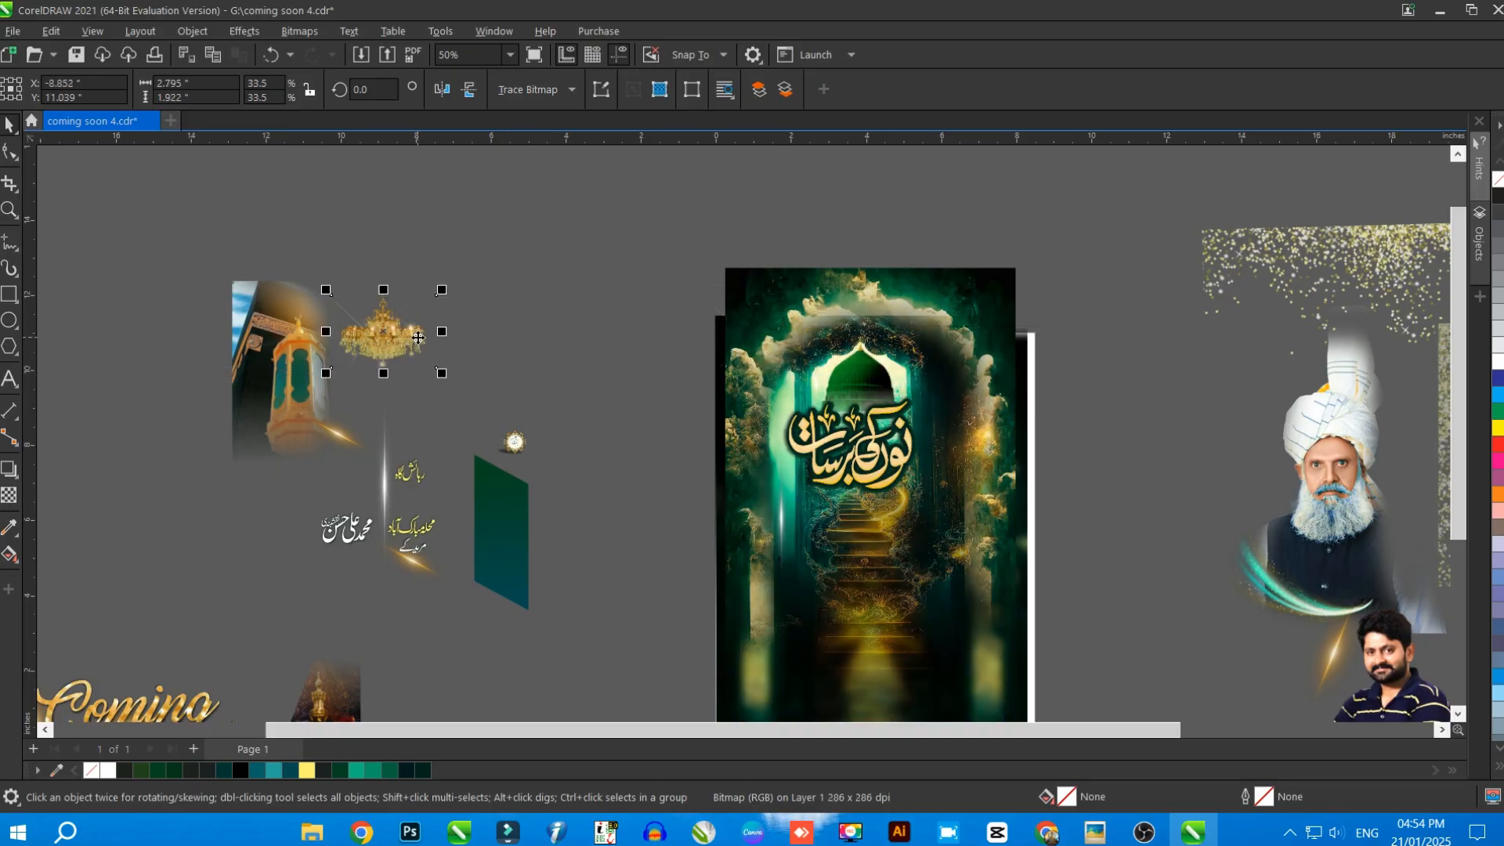
Move the calligraphy title off the poster to the workspace above and separate its gold lettering from the dark backing
left_click_drag(558, 350, 960, 513)
scroll(954, 423, "down", 2)
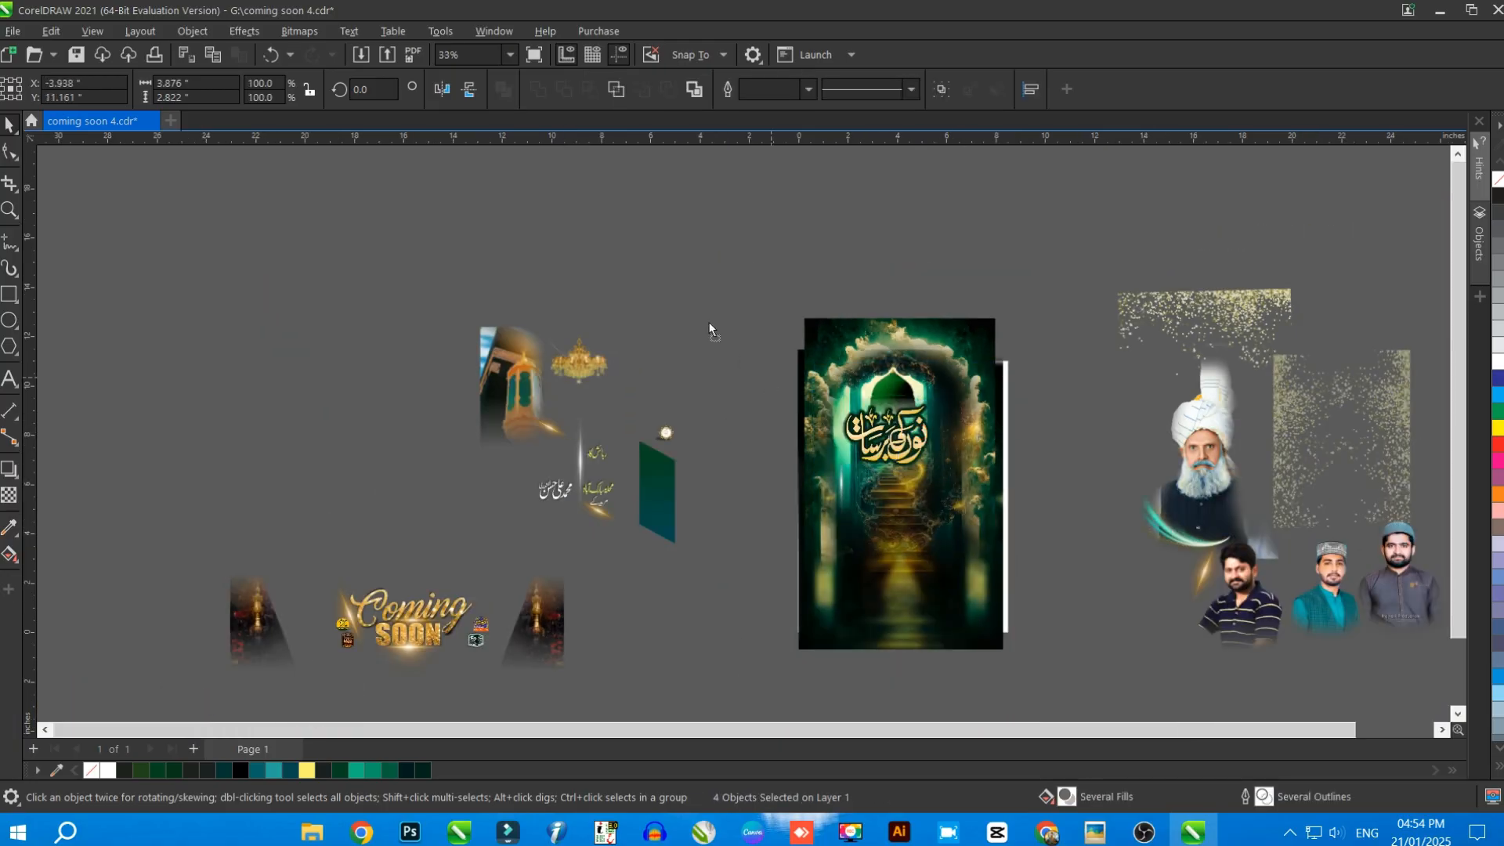
left_click_drag(920, 429, 819, 249)
left_click(836, 214)
scroll(738, 249, "up", 1)
scroll(736, 266, "up", 2)
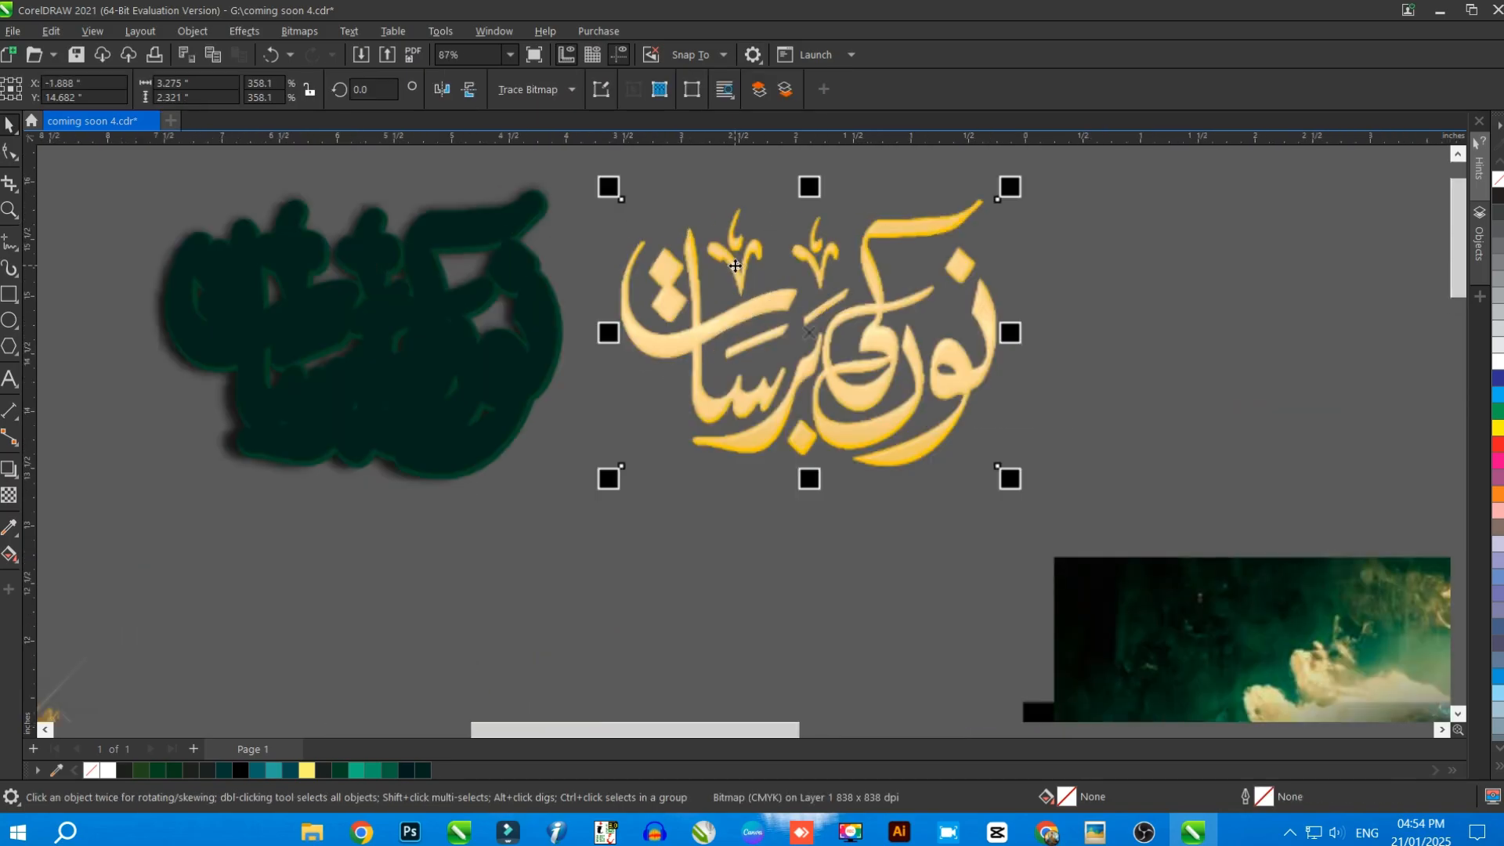
Shift the darkest backing copy left off the green one, and examine the green copy's drop shadow with the Drop Shadow tool
scroll(984, 321, "down", 1)
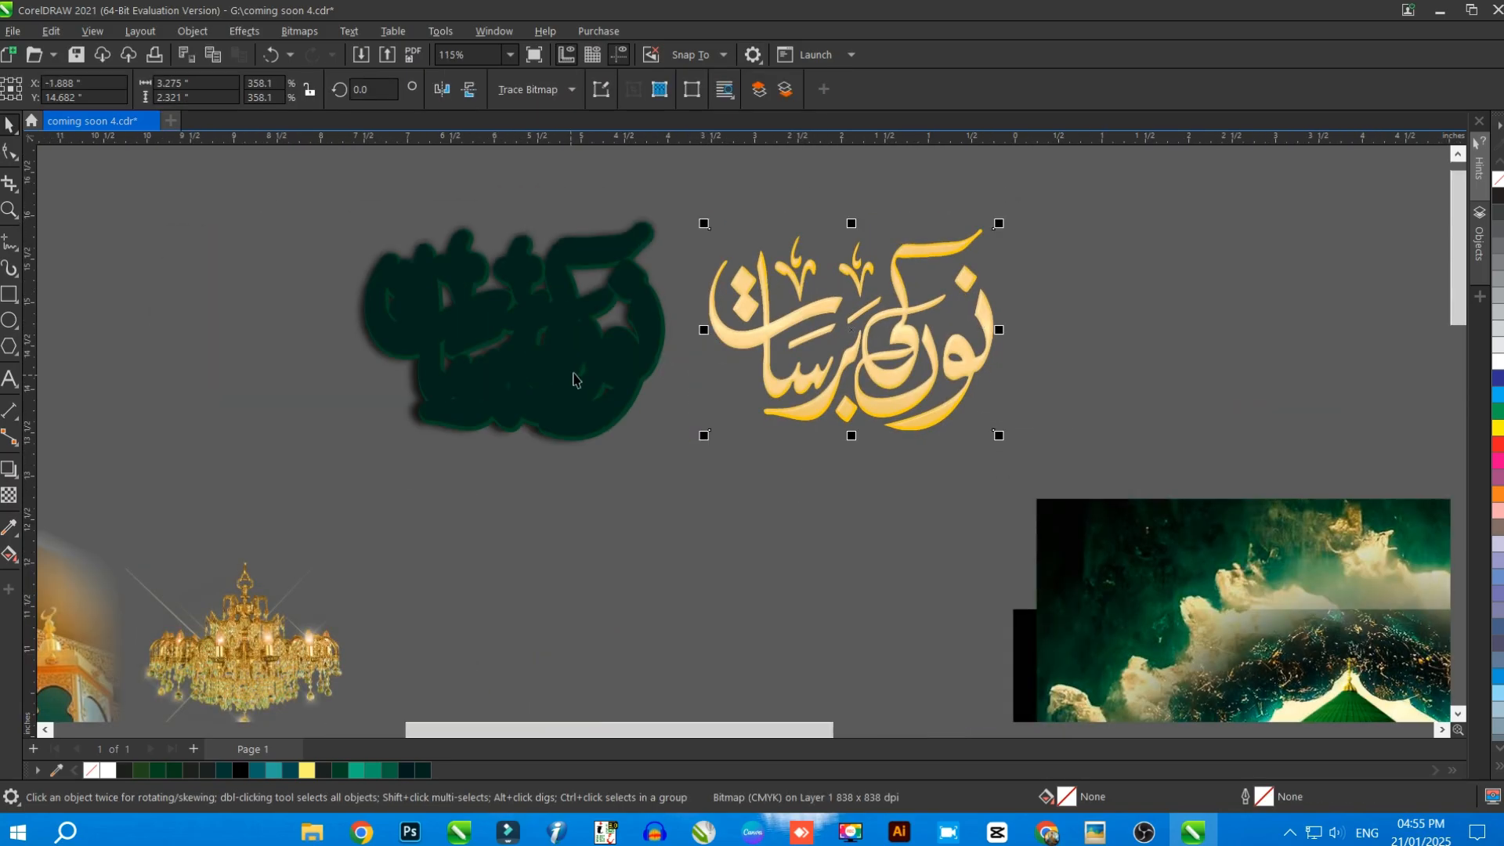
left_click_drag(577, 381, 202, 380)
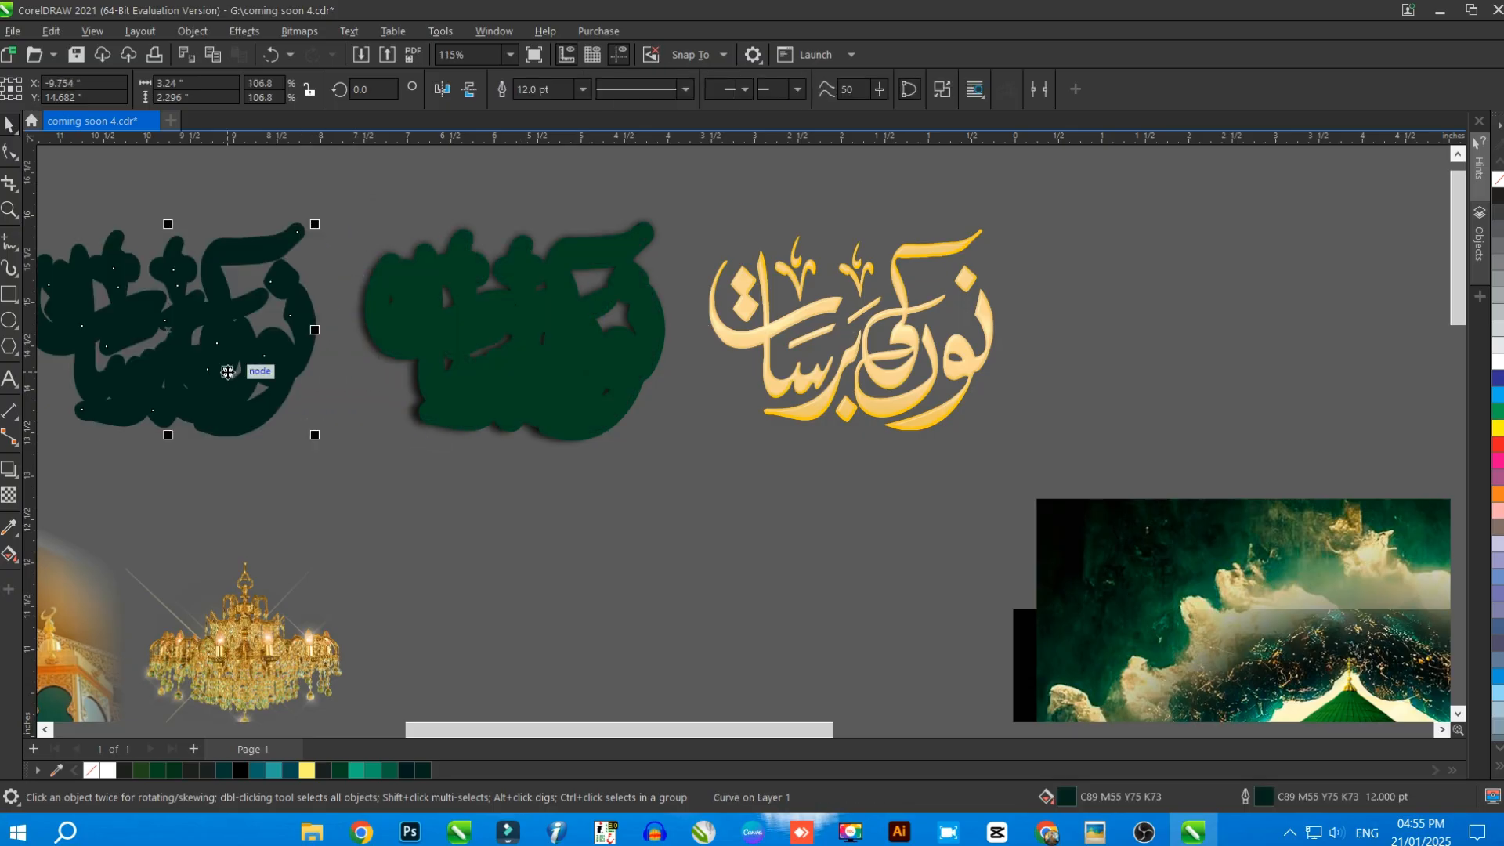
left_click(540, 300)
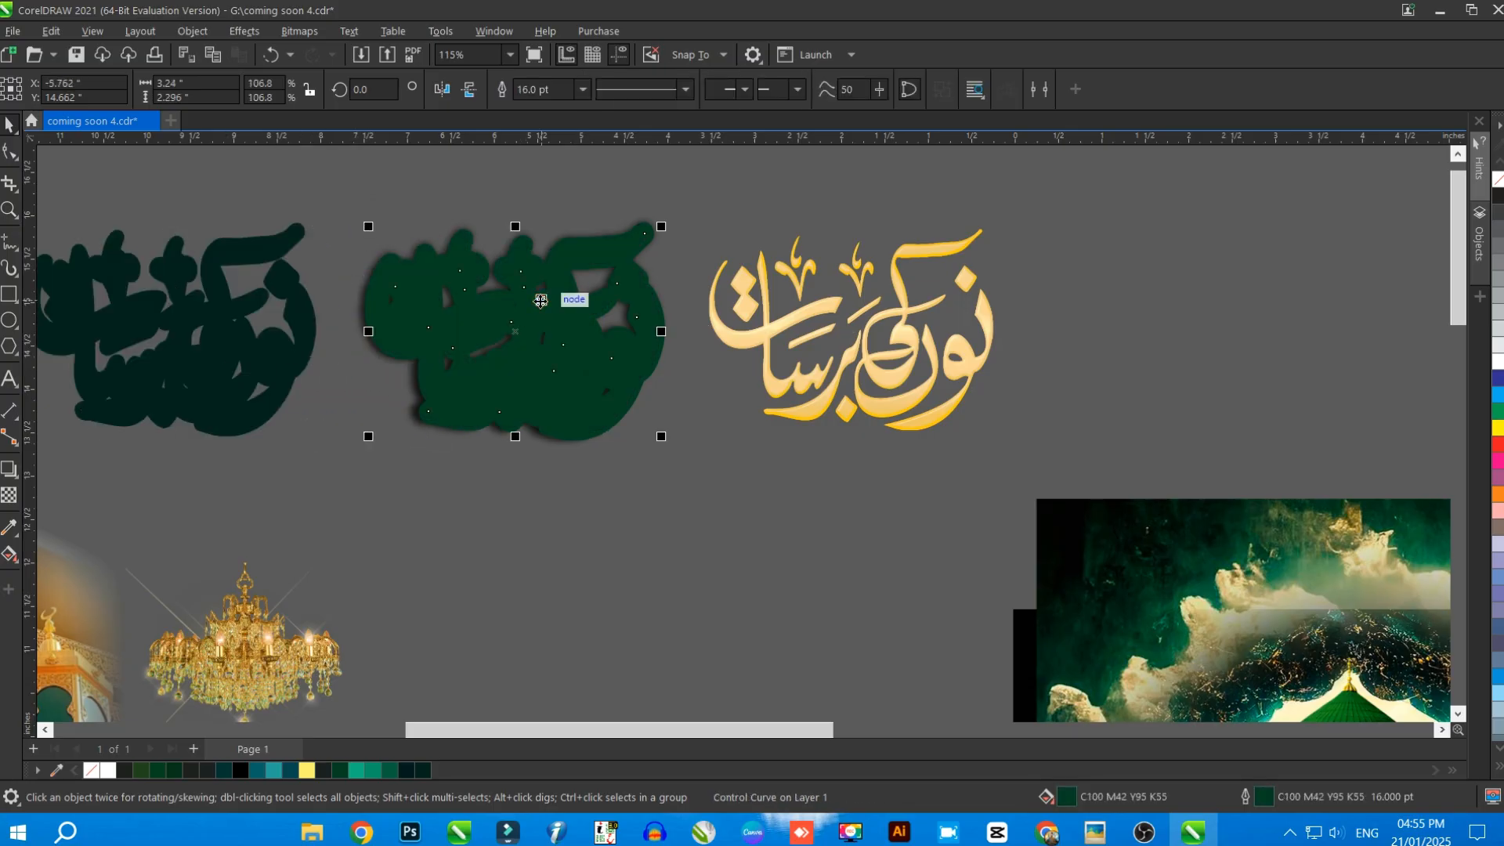
left_click(8, 470)
mouse_move(507, 415)
left_mouse_down()
mouse_move(508, 352)
mouse_move(507, 432)
left_mouse_up()
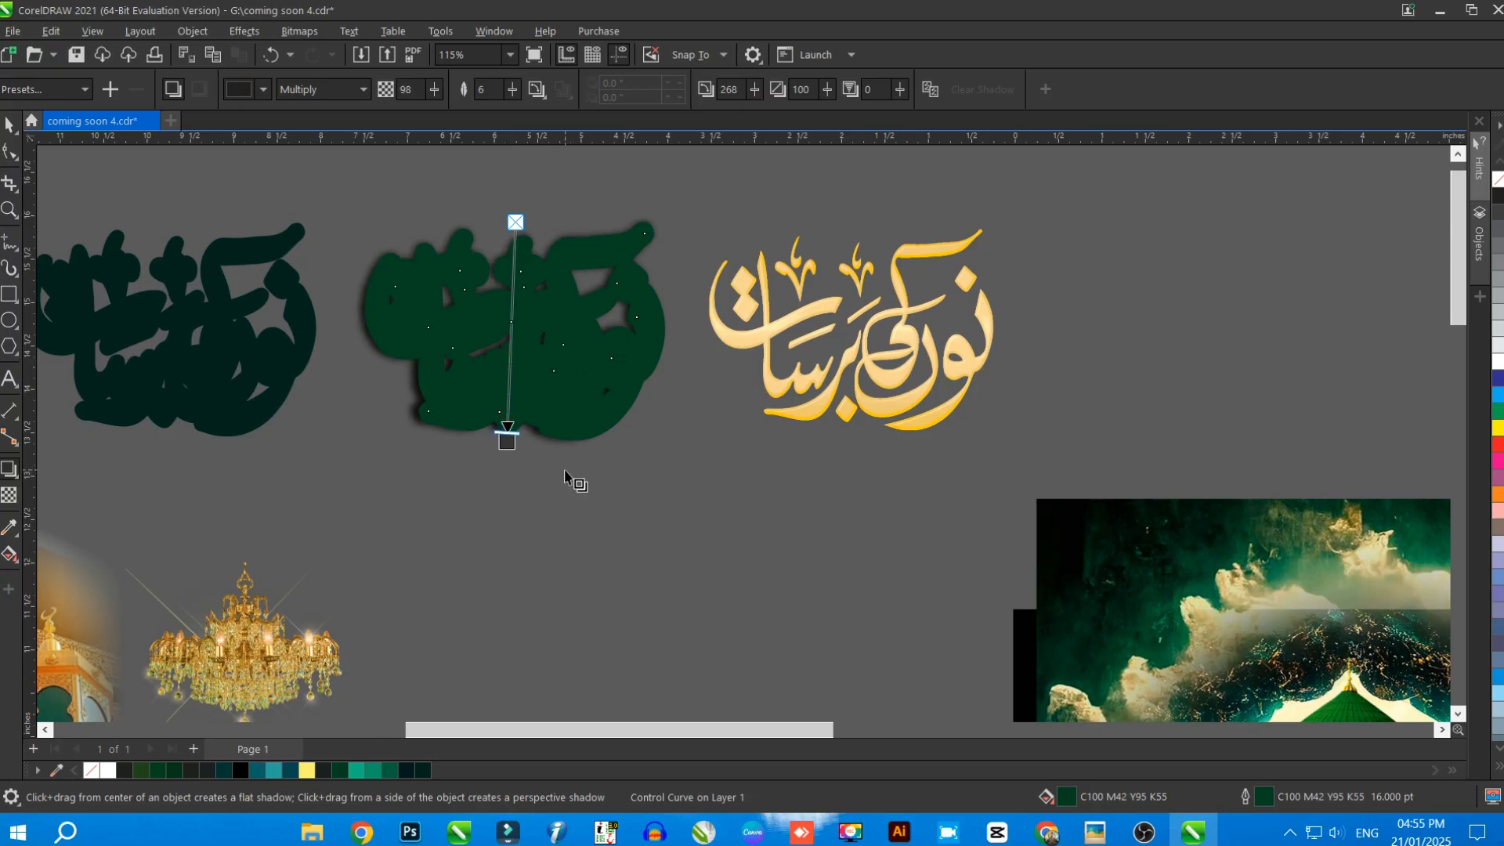
left_click(10, 125)
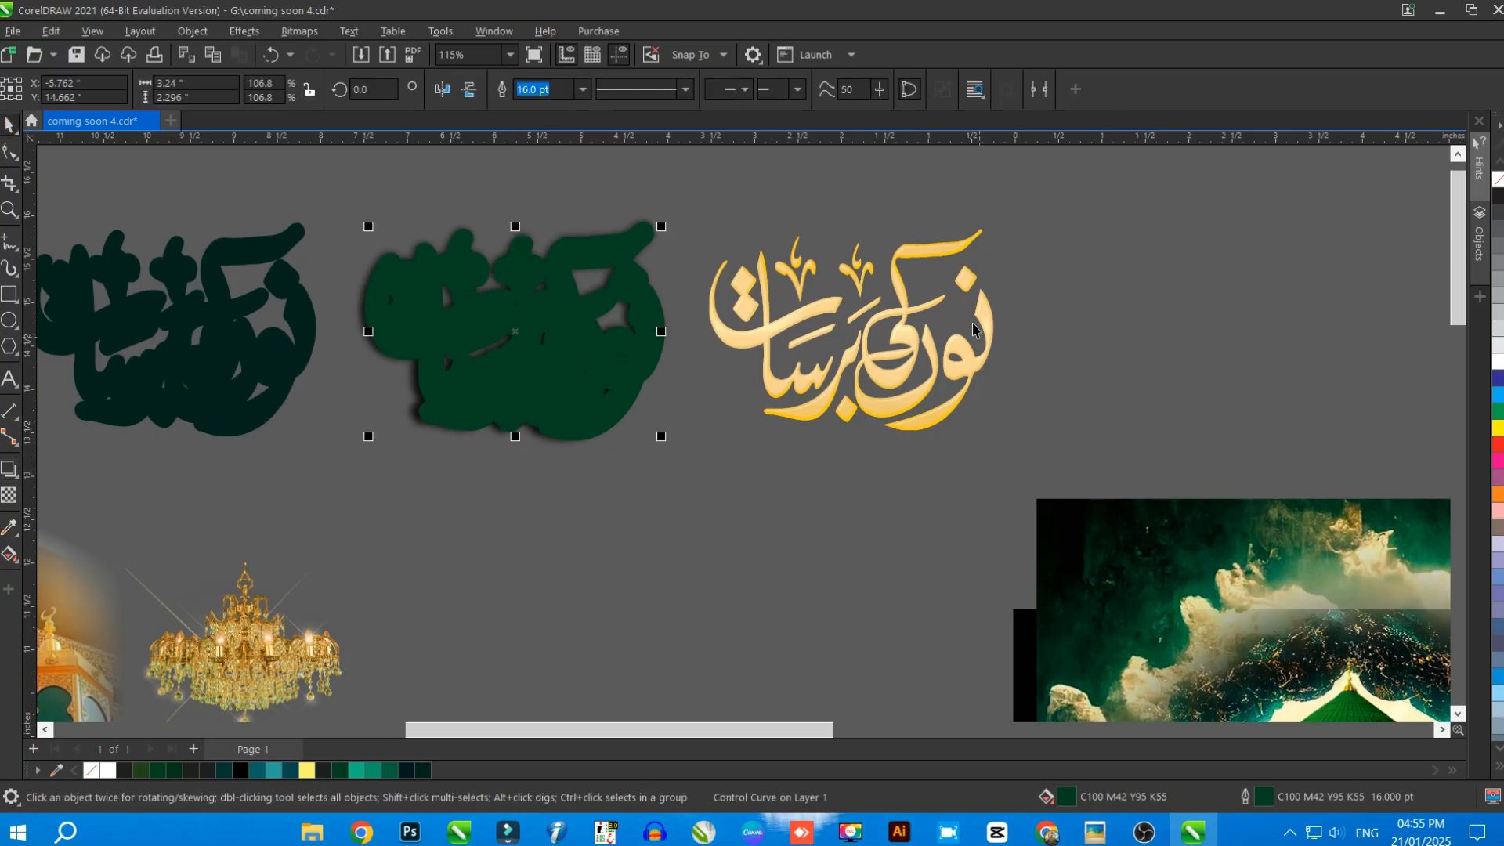
Remove the outline from the darkest copy of the calligraphy and fill it with the light yellow C3 M0 Y70 K0
left_click(971, 321)
scroll(968, 318, "up", 3)
scroll(1301, 362, "down", 3)
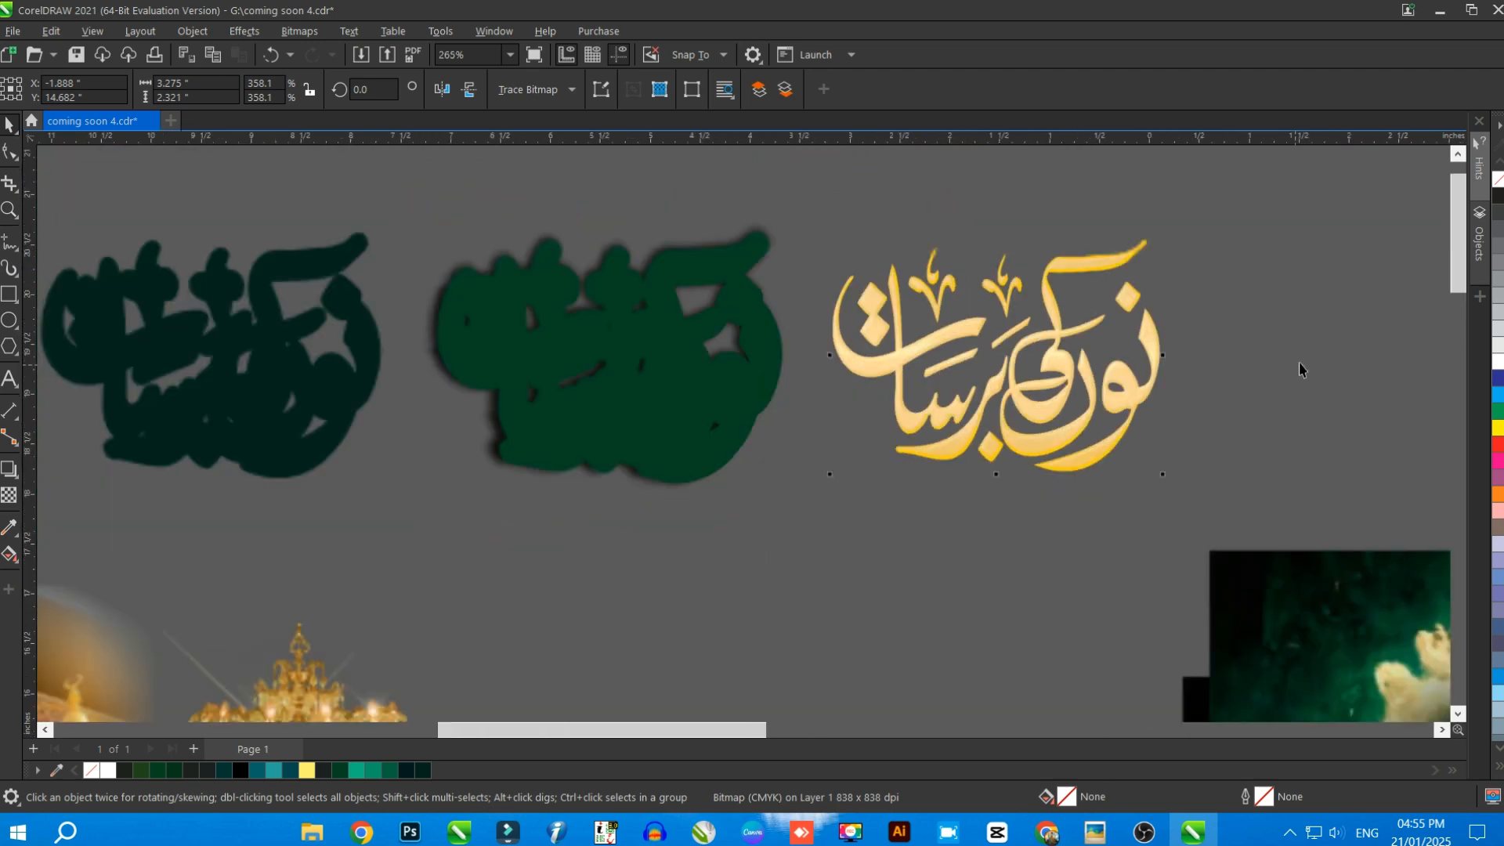
scroll(839, 365, "up", 1)
left_click(678, 336)
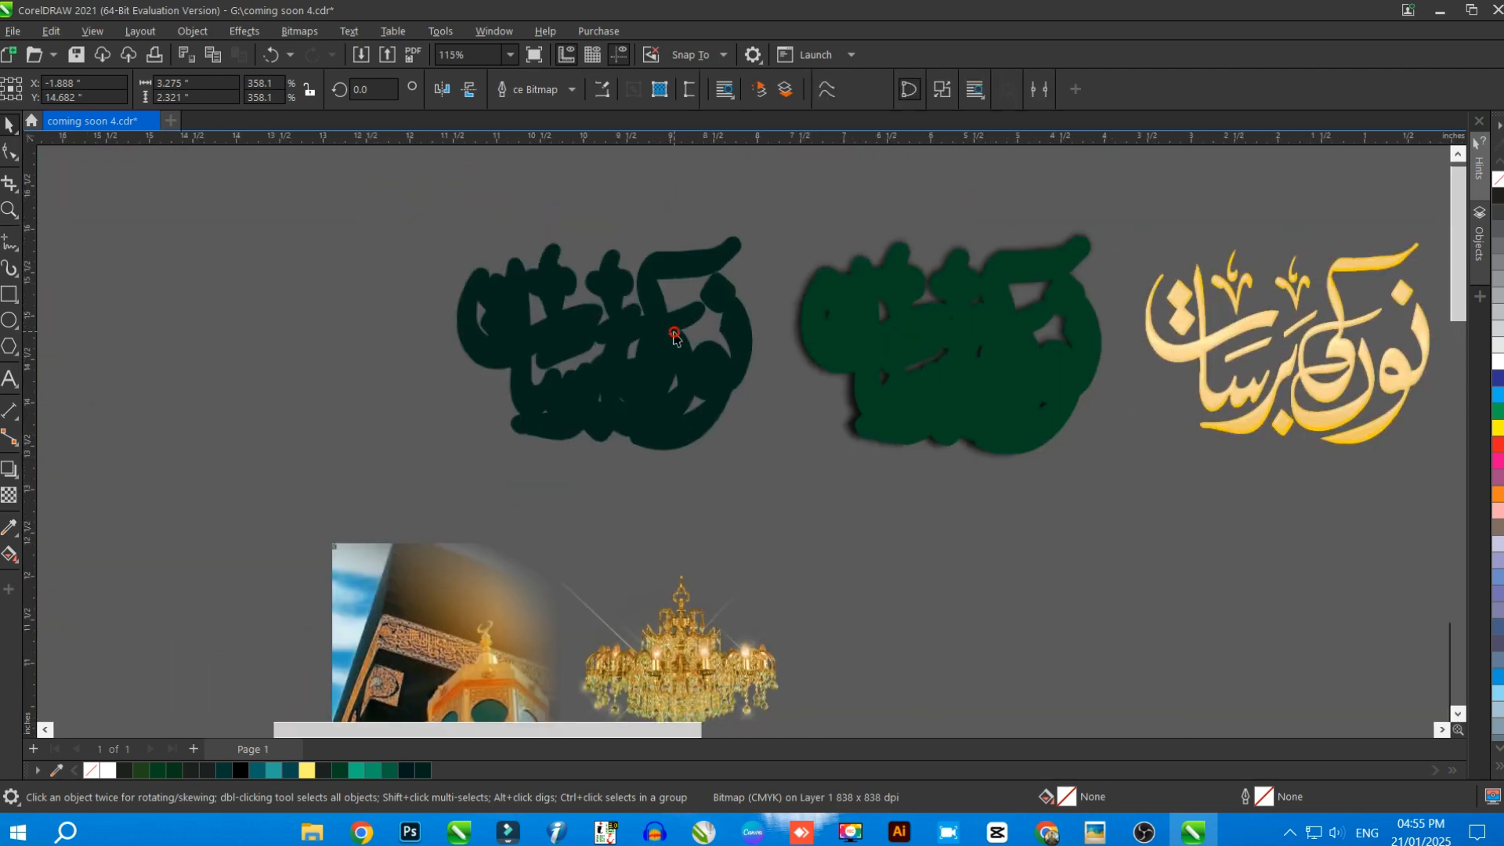
right_click(88, 771)
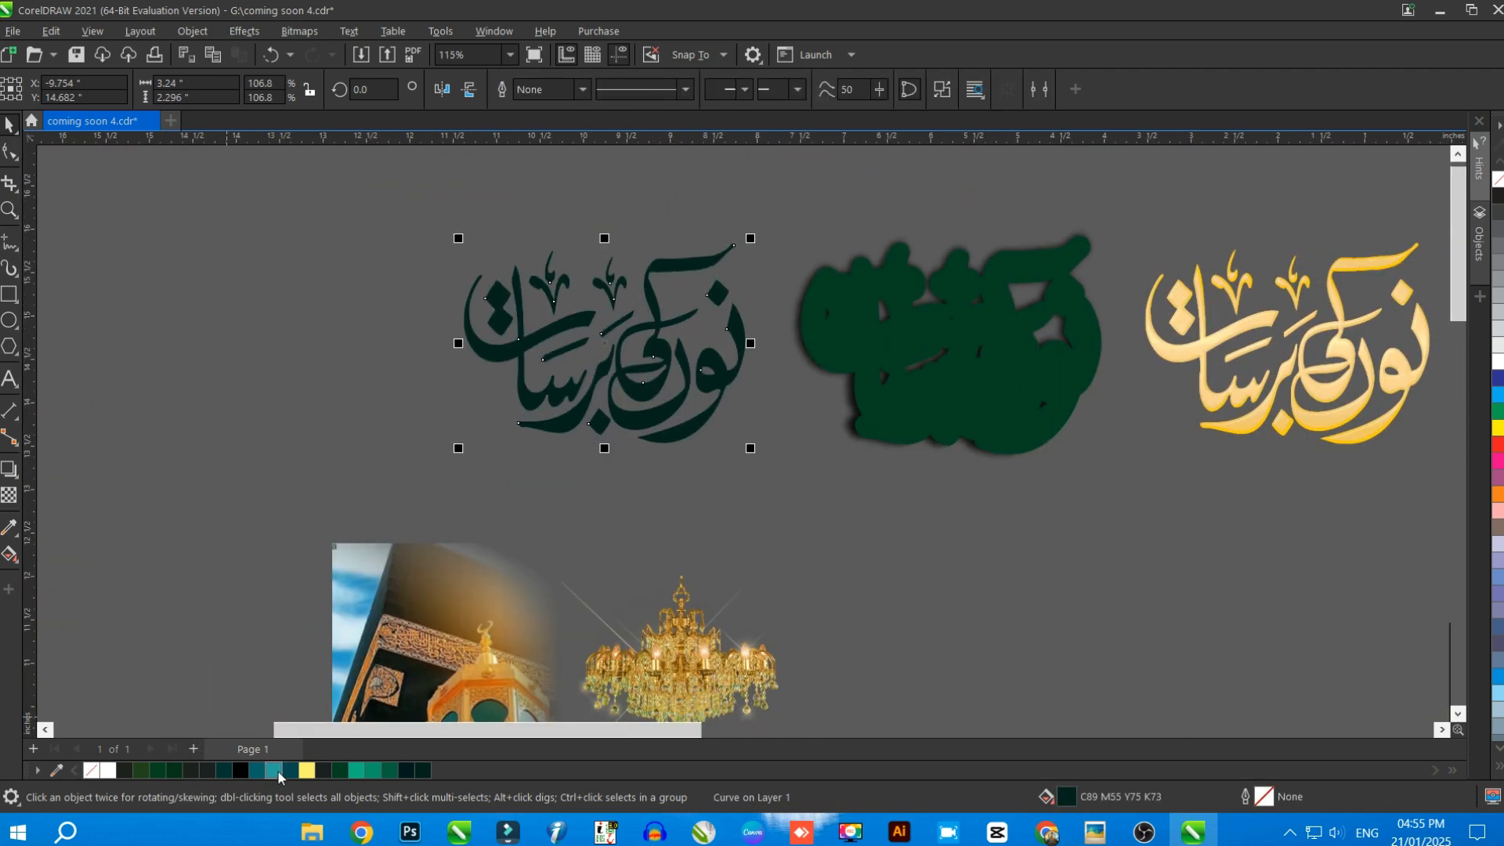
left_click(309, 773)
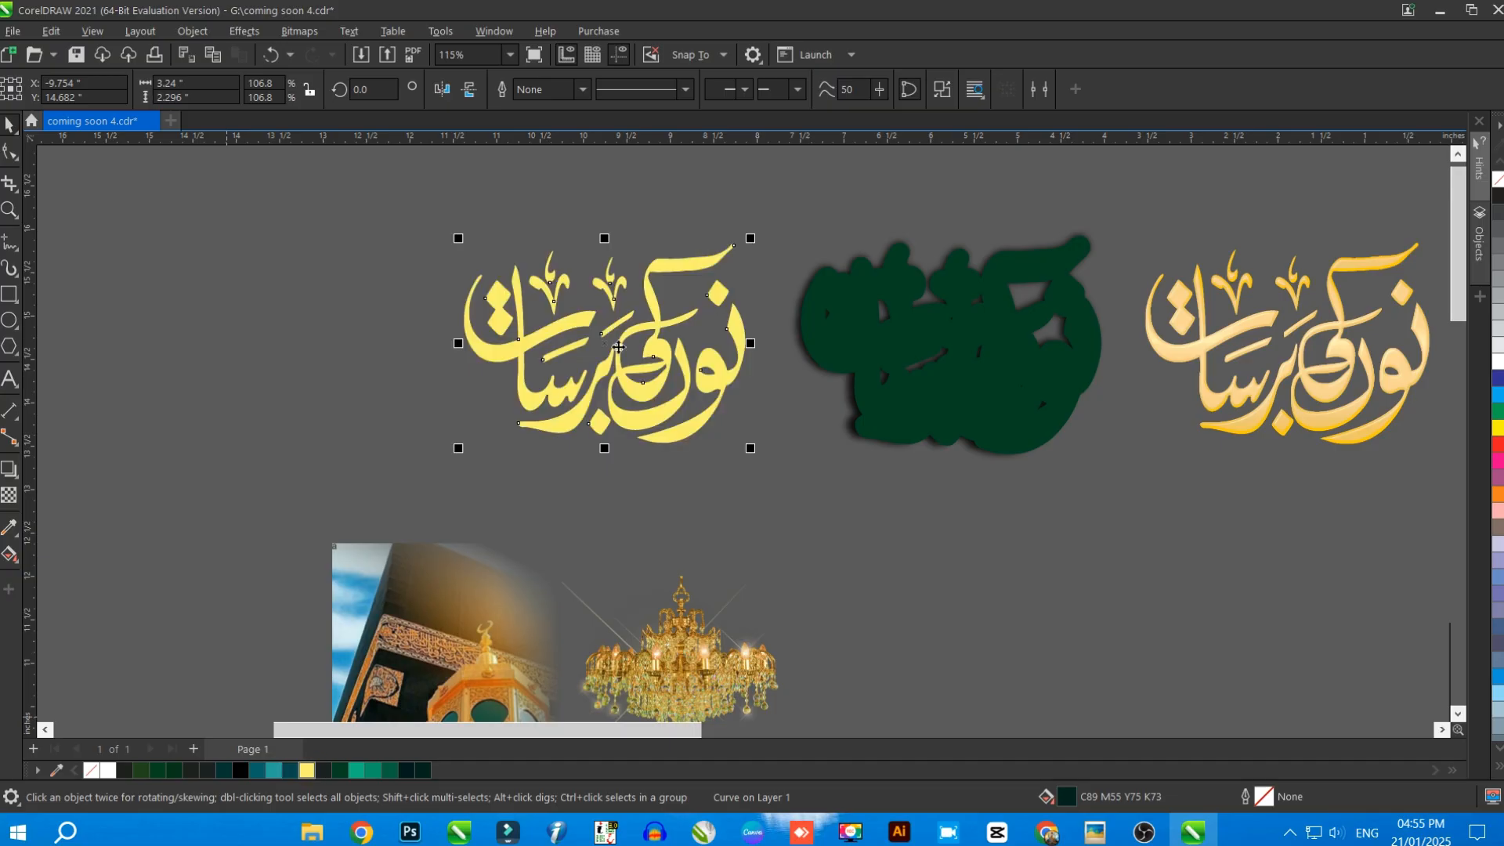
Convert the yellow calligraphy to an RGB Color (24-bit) bitmap at 500 dpi with anti-aliasing and a transparent background
left_click(310, 33)
left_click(345, 53)
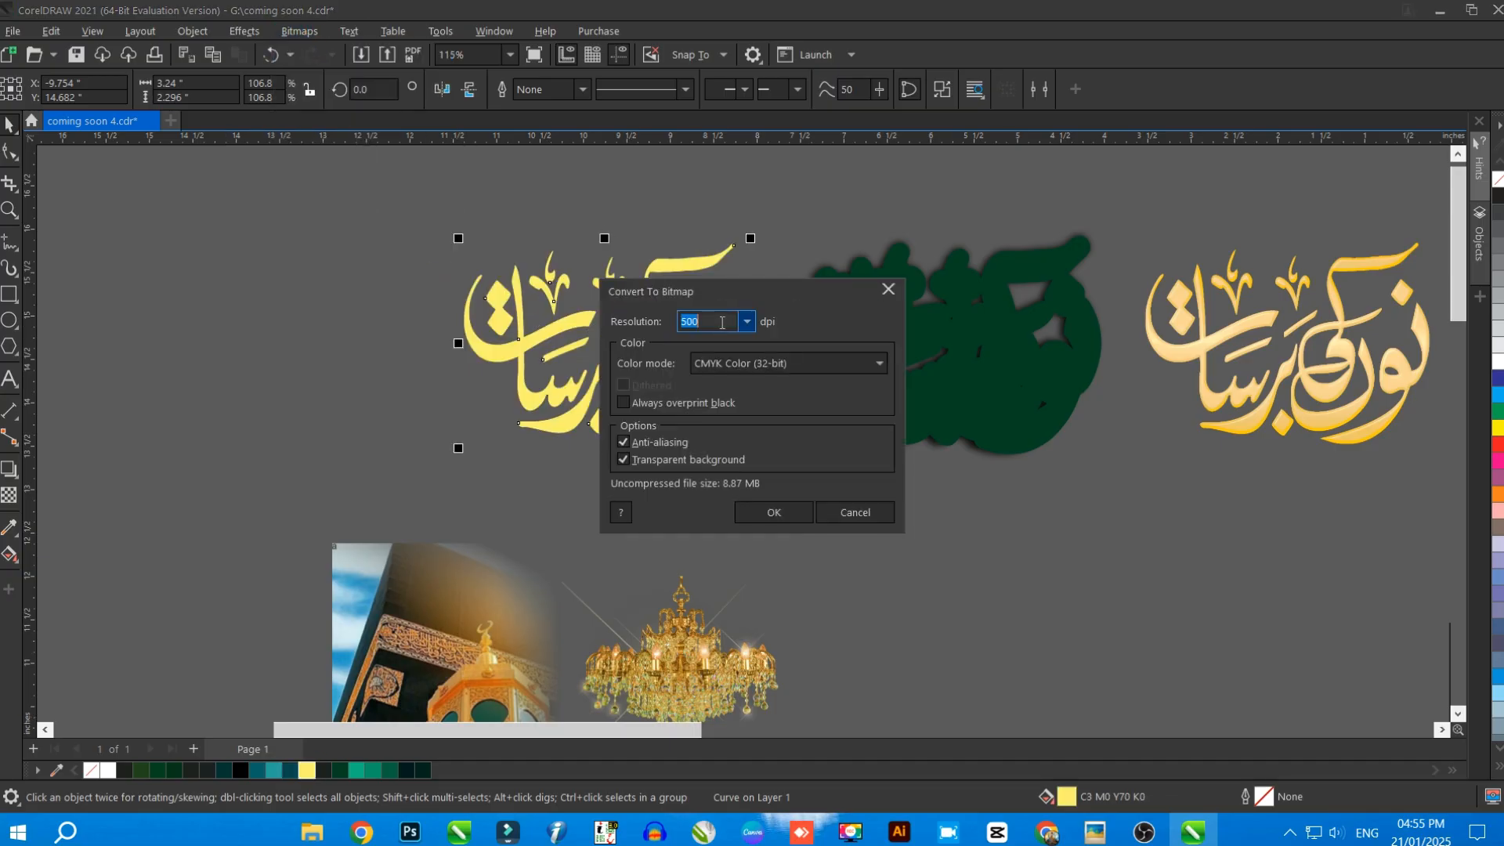
left_click(752, 361)
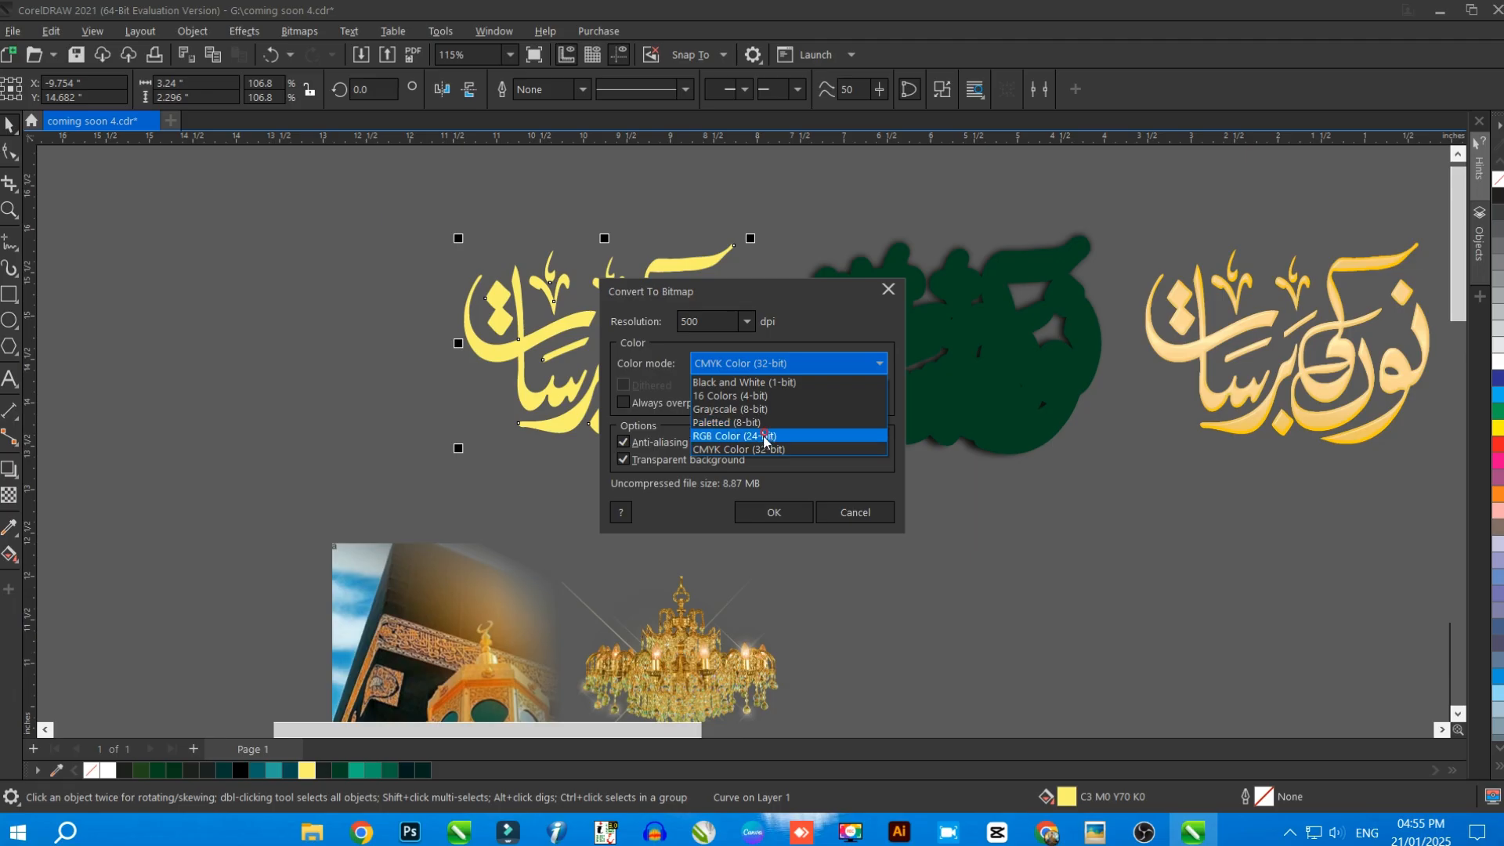
left_click(763, 435)
left_click(770, 513)
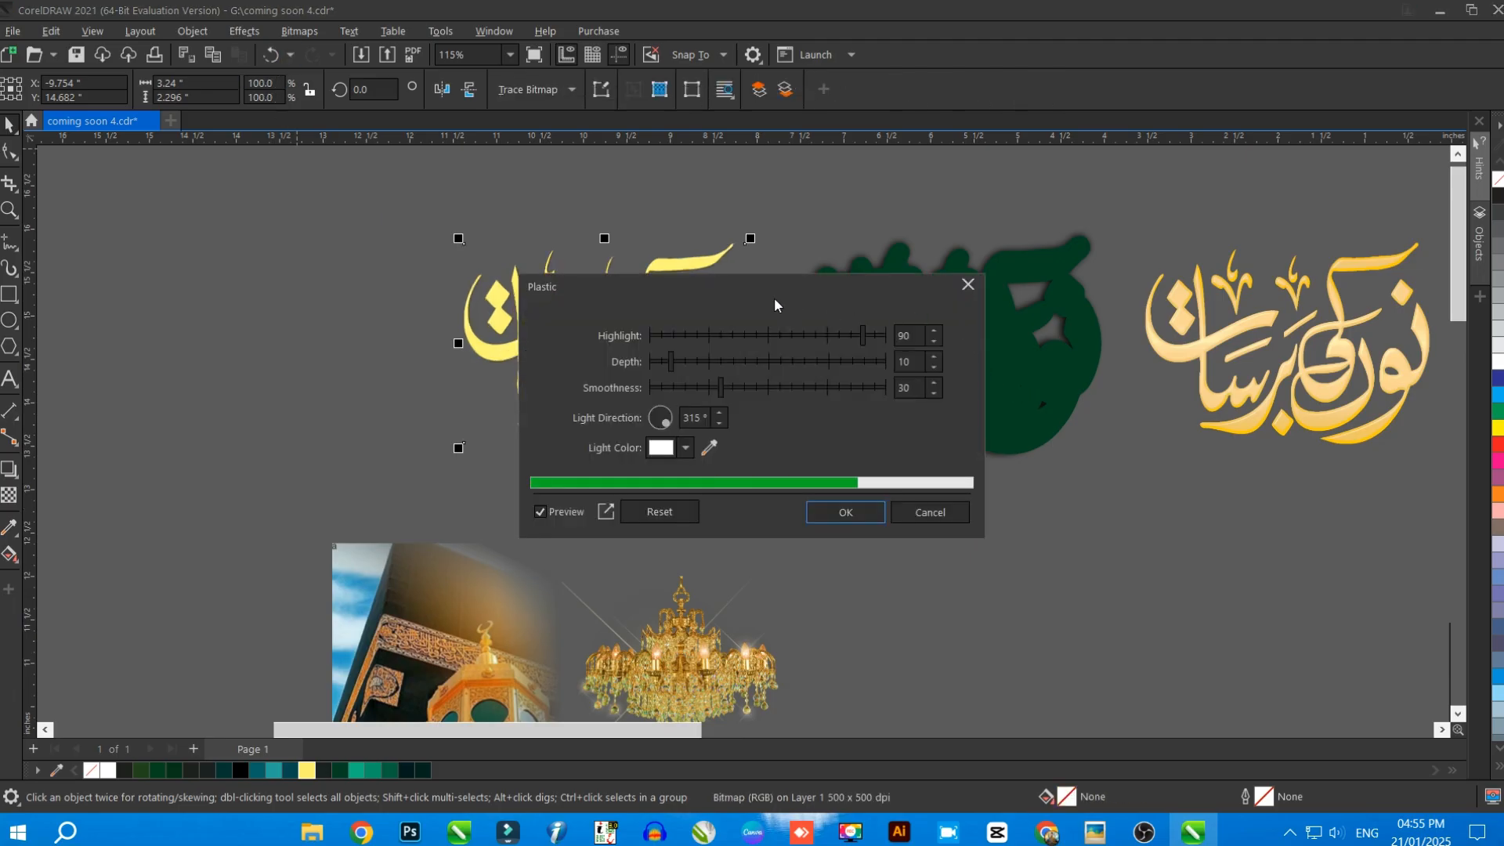
Apply the Plastic effect to the yellow lettering bitmap with highlight 90, depth 79, smoothness 94 and light direction 315°
left_click_drag(776, 300, 1106, 296)
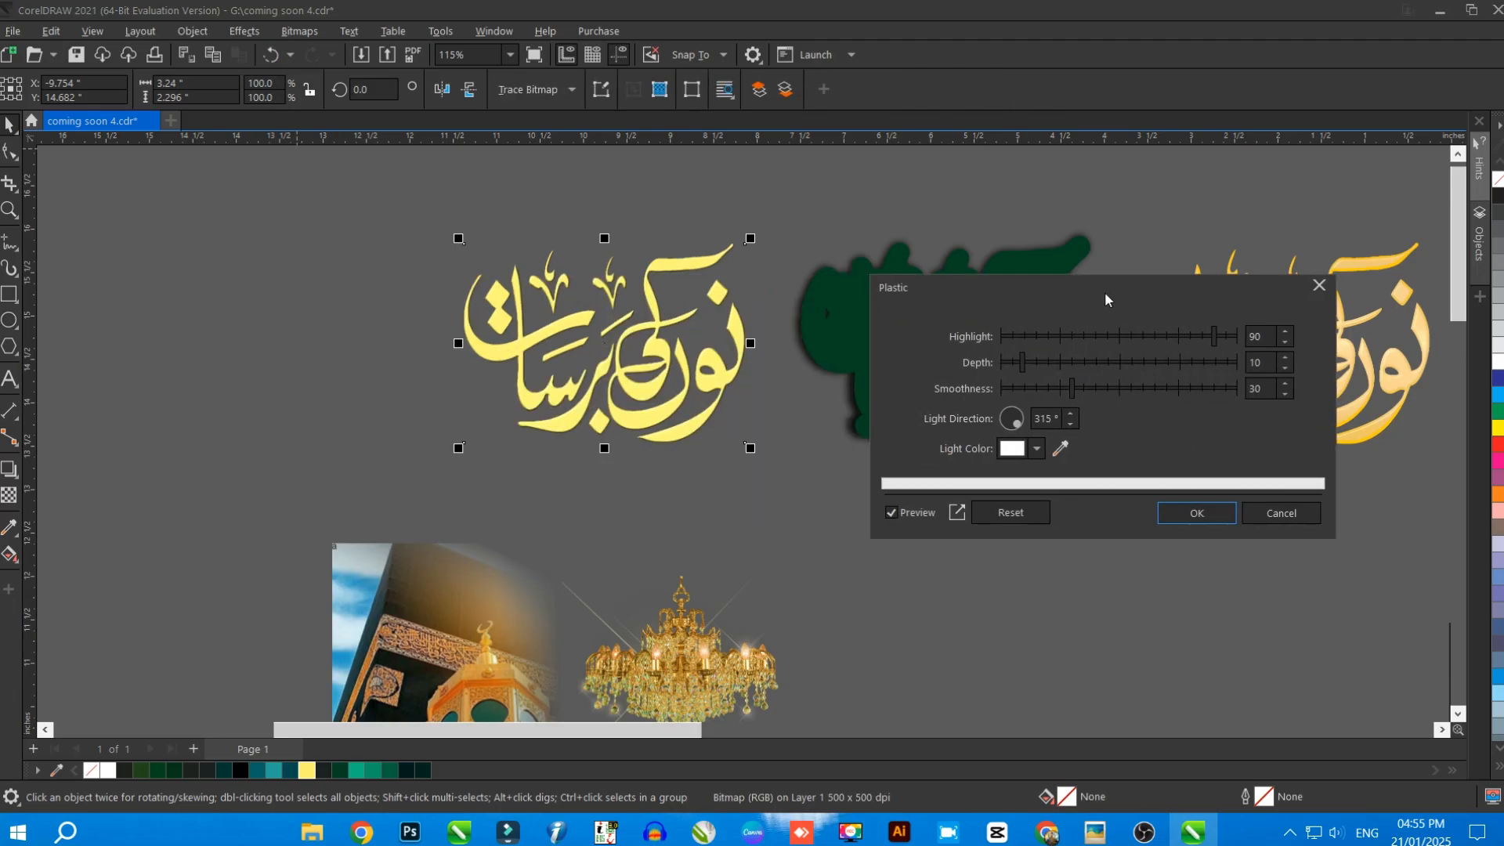
left_click(1015, 512)
left_click(1187, 362)
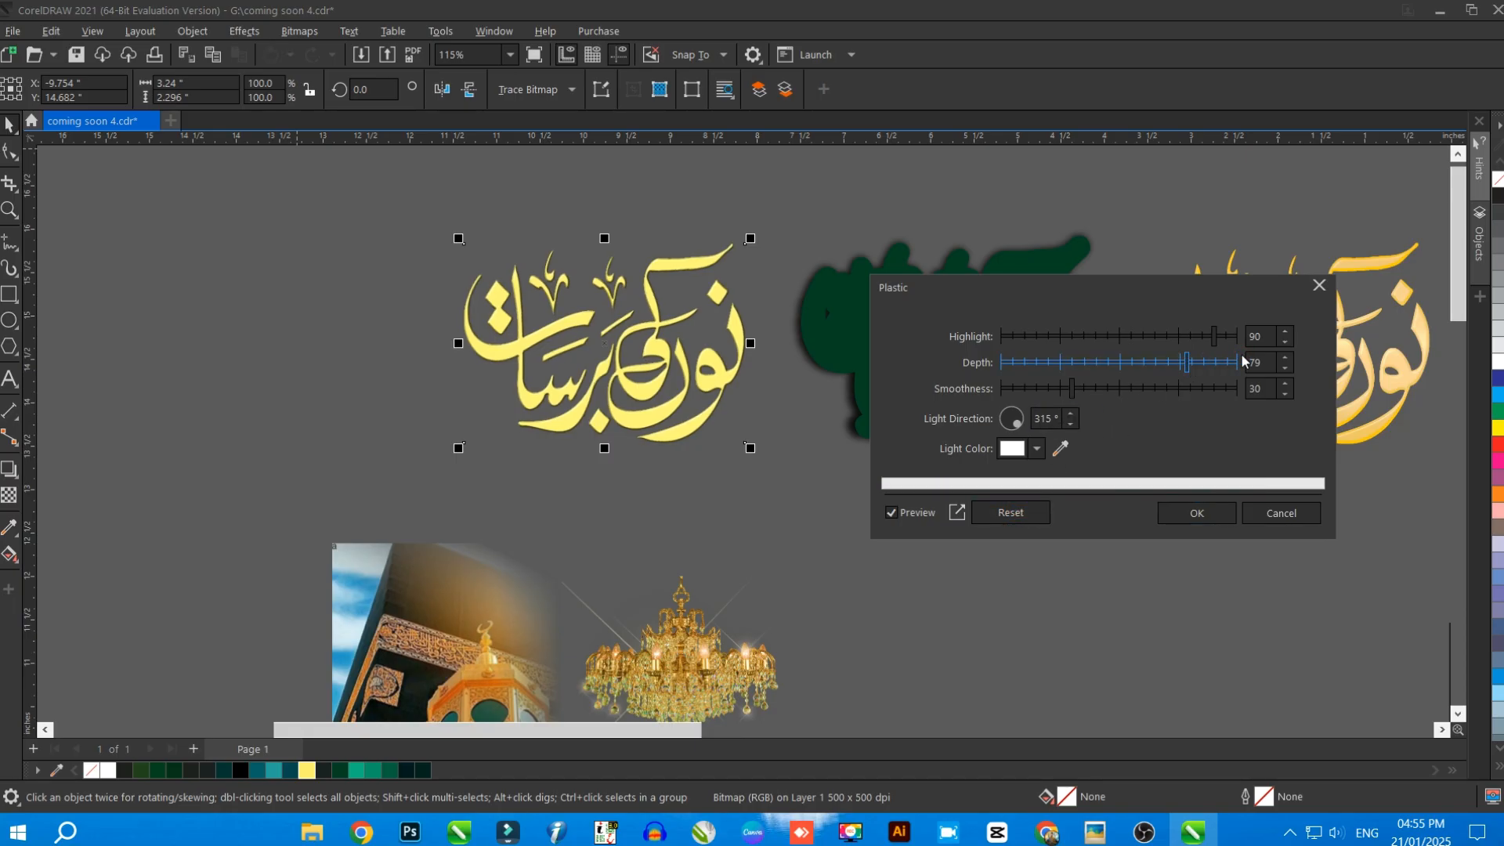
left_click(1205, 388)
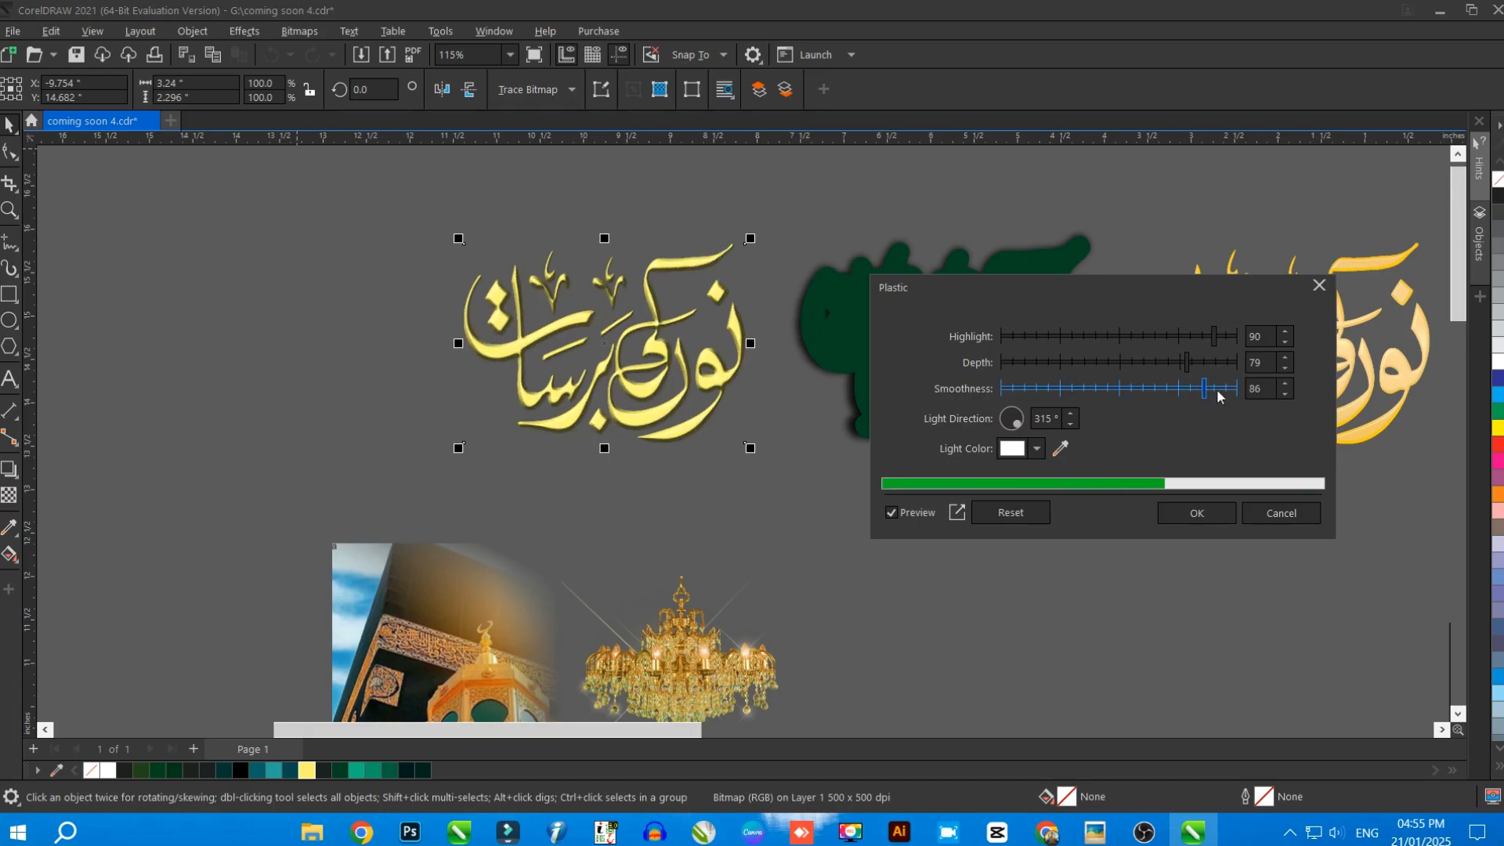
left_click(1223, 388)
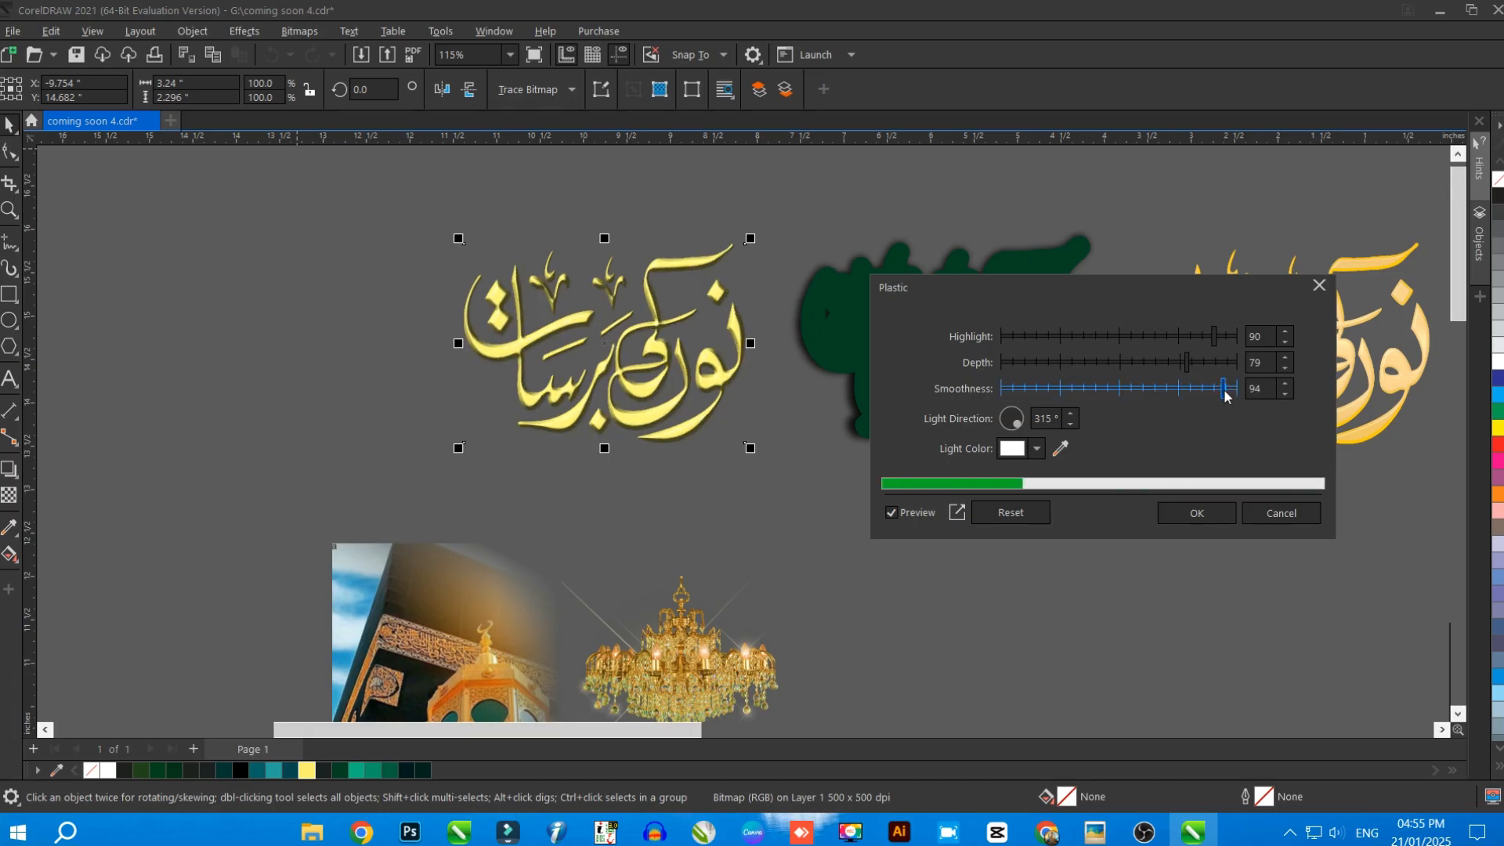
left_click(1210, 515)
scroll(410, 347, "up", 3)
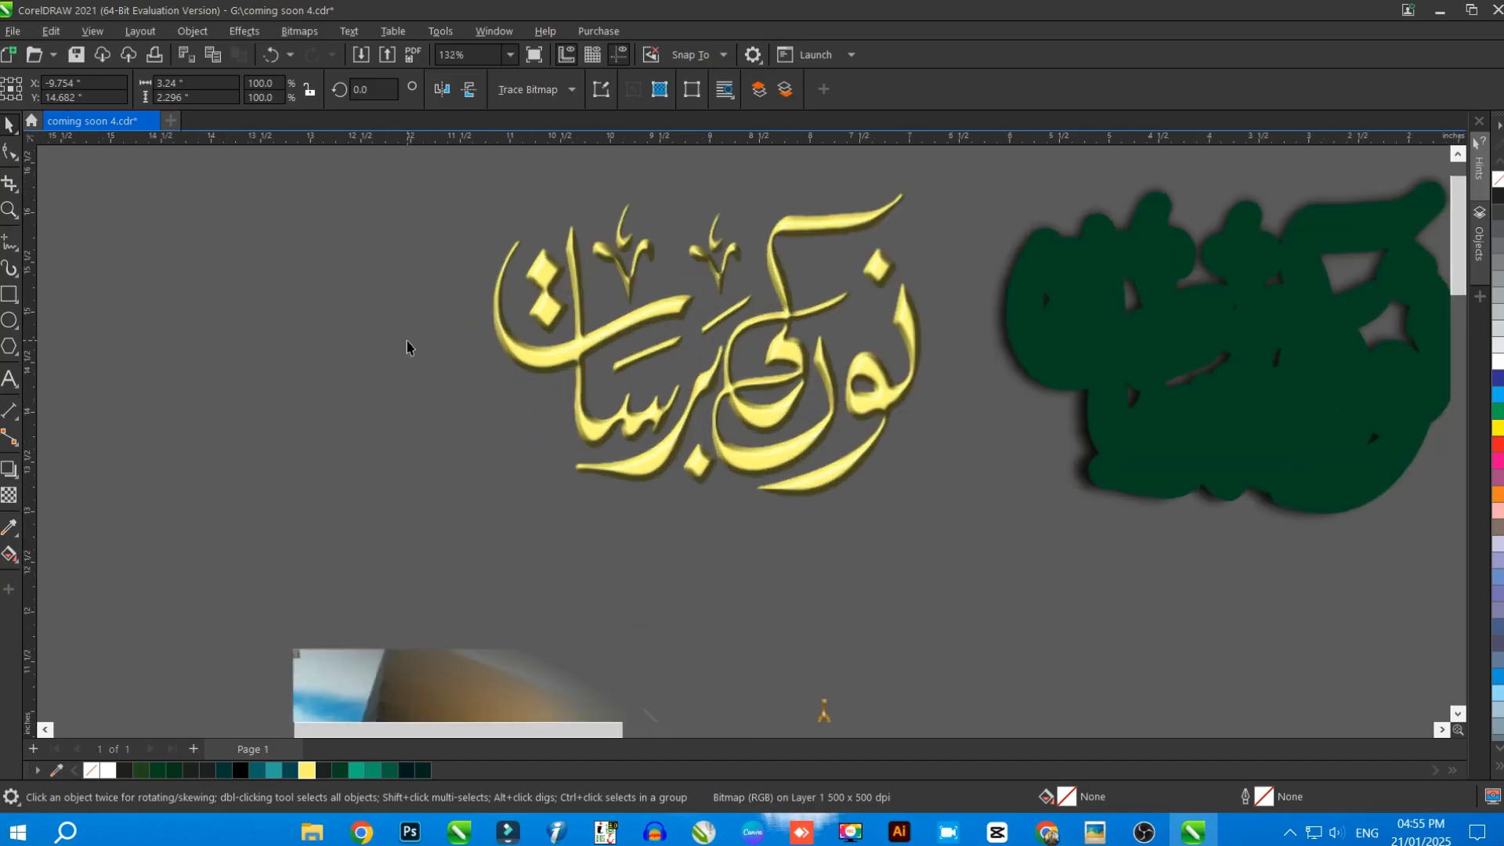
scroll(1251, 428, "down", 1)
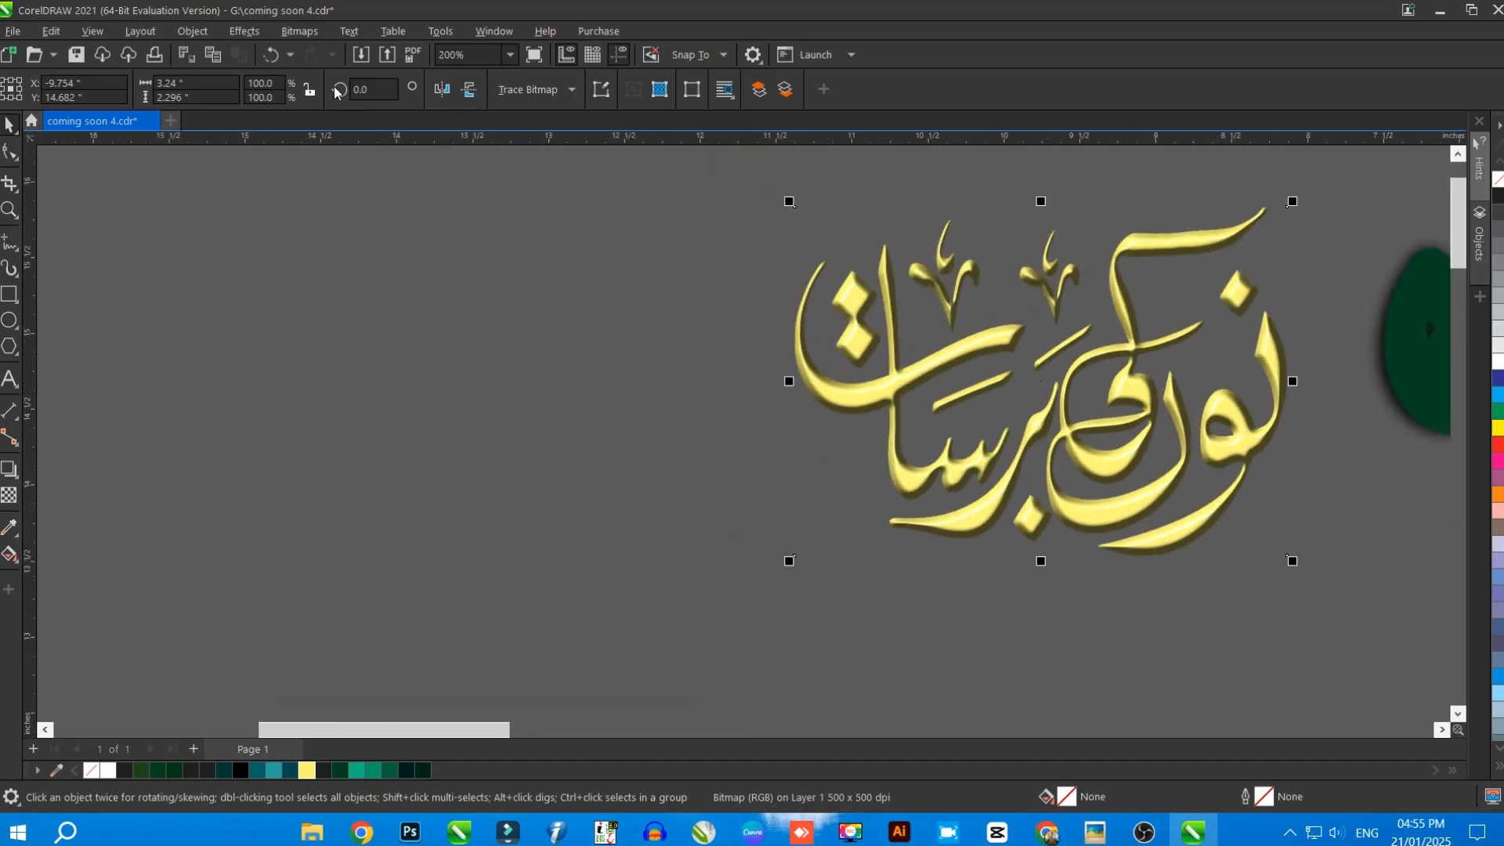
left_click(245, 31)
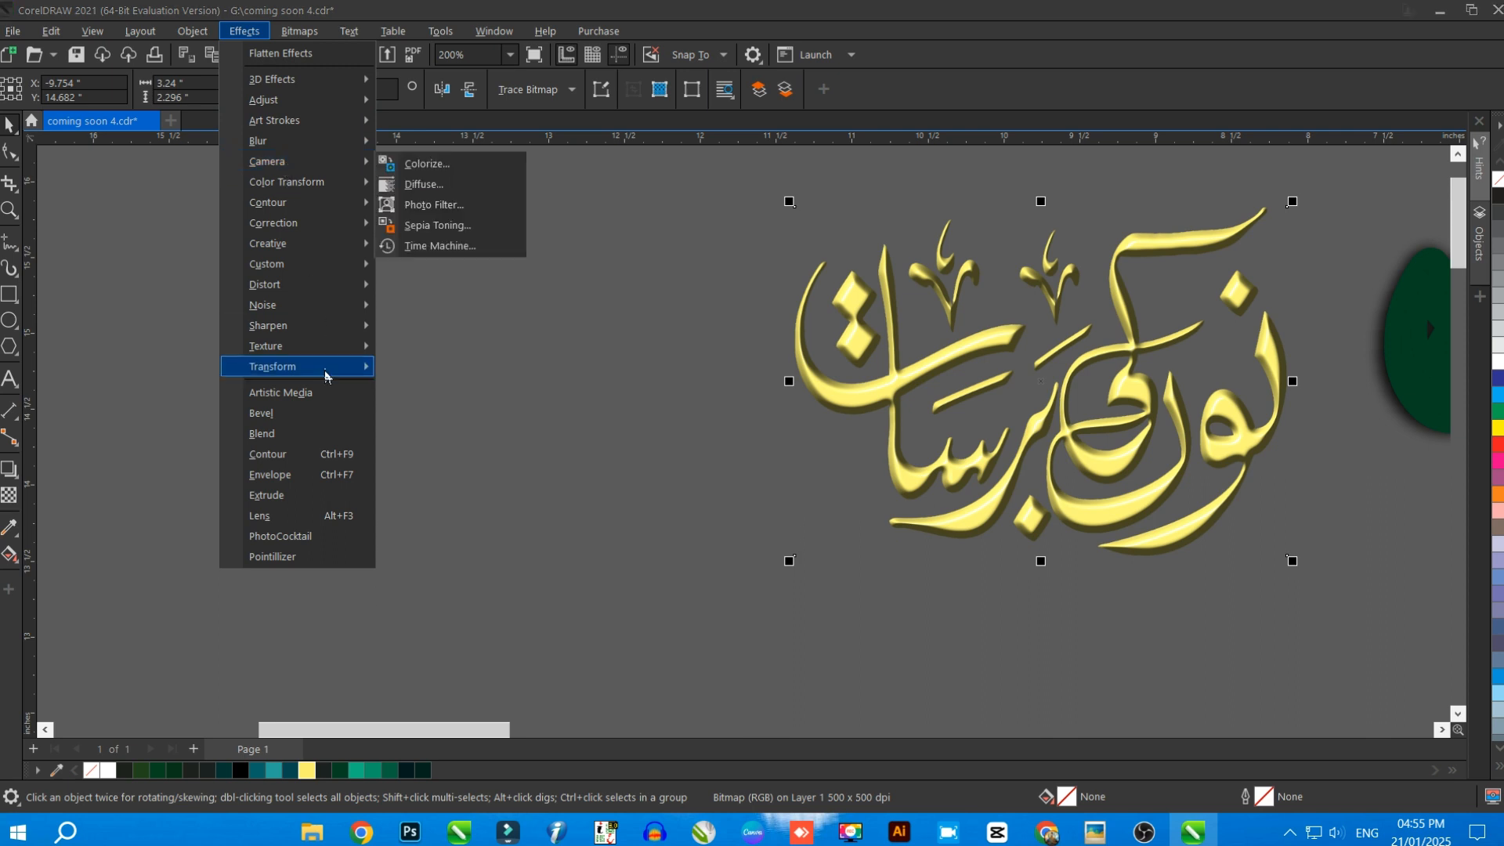
left_click(638, 439)
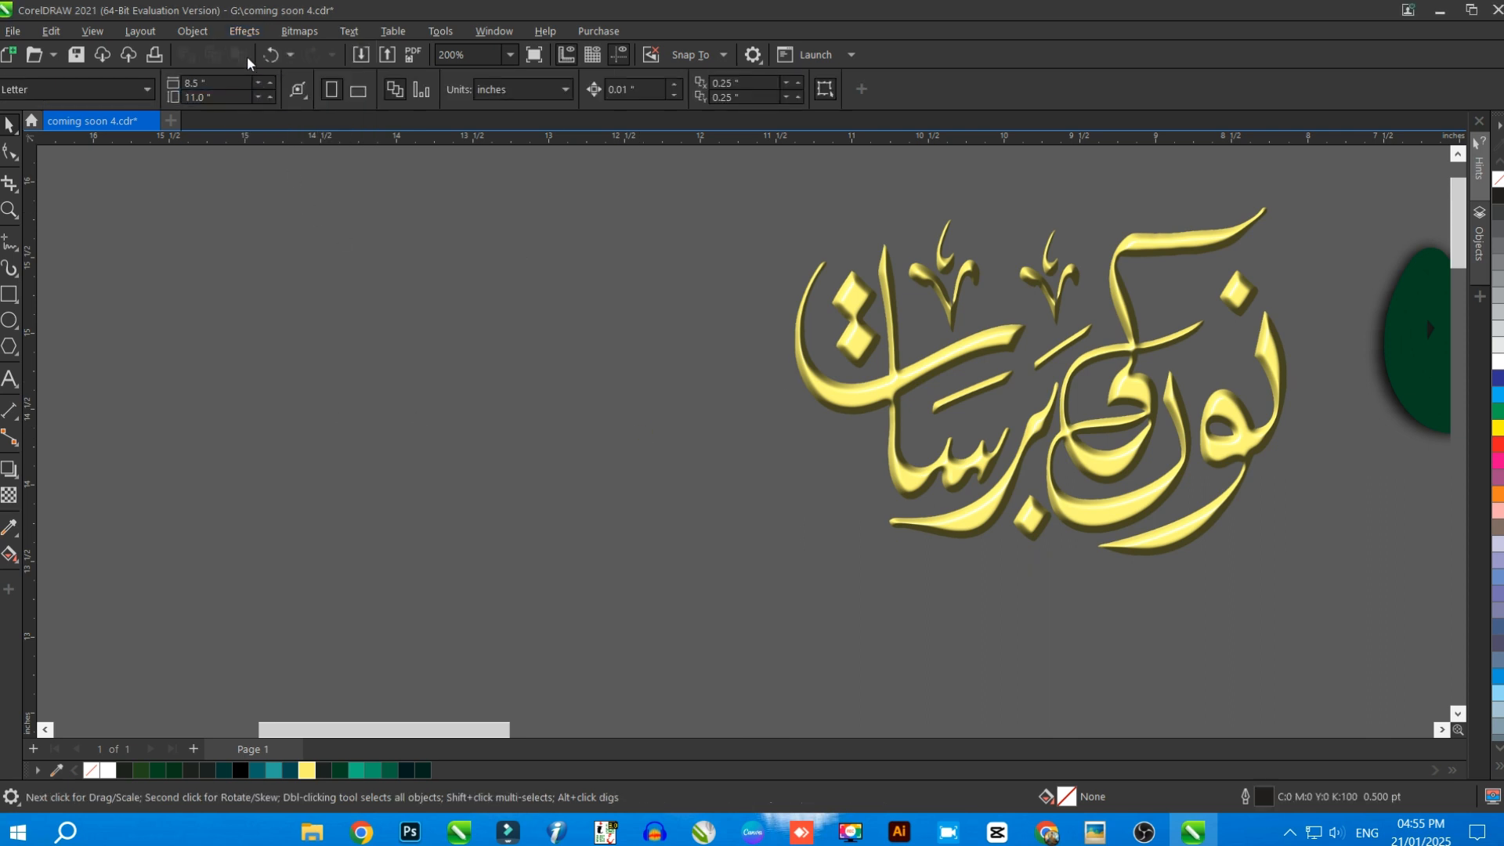
left_click(245, 33)
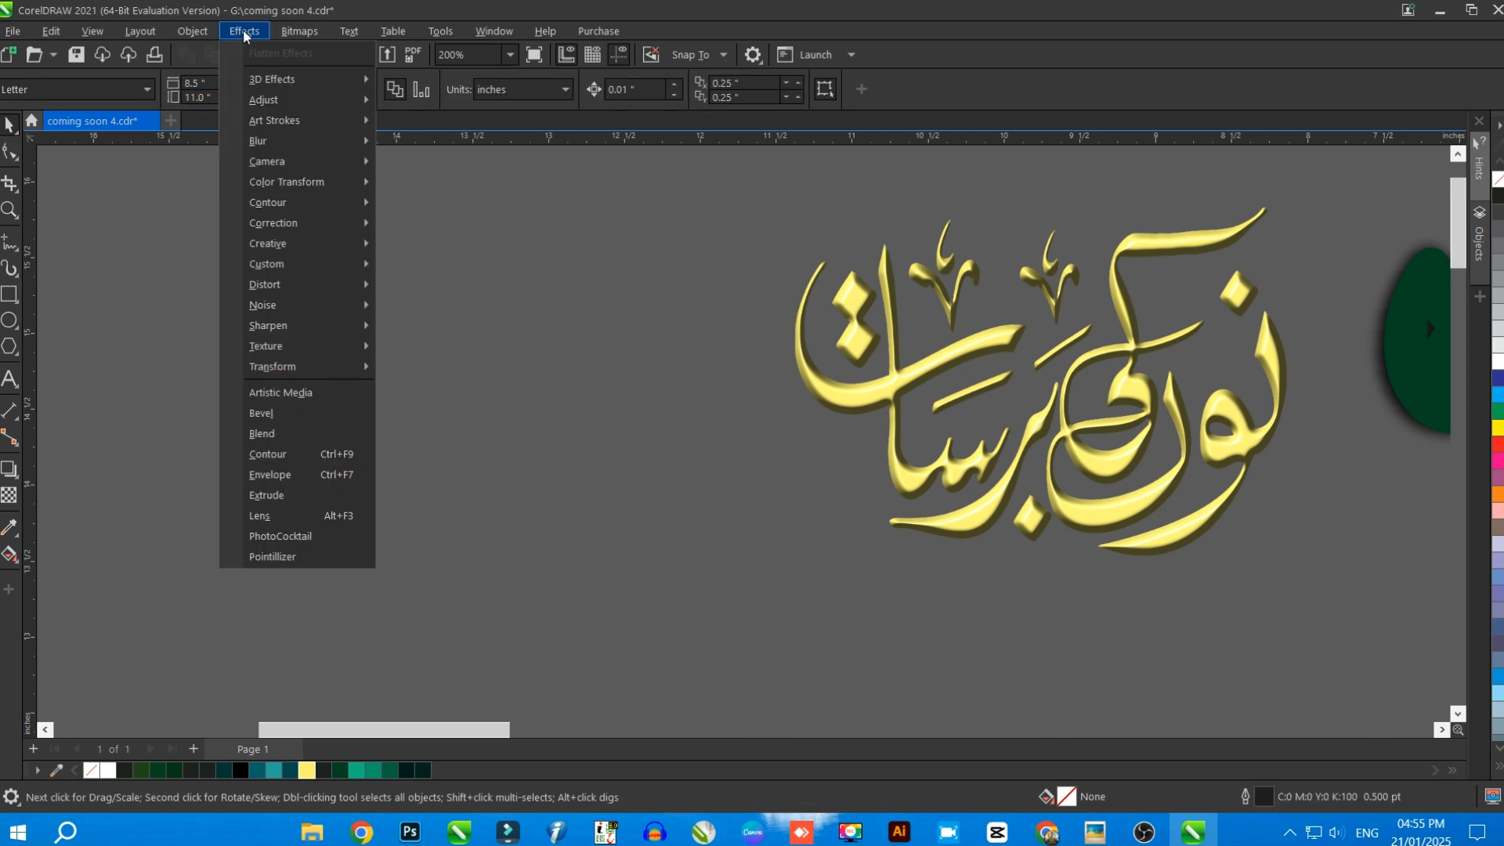
mouse_move(269, 104)
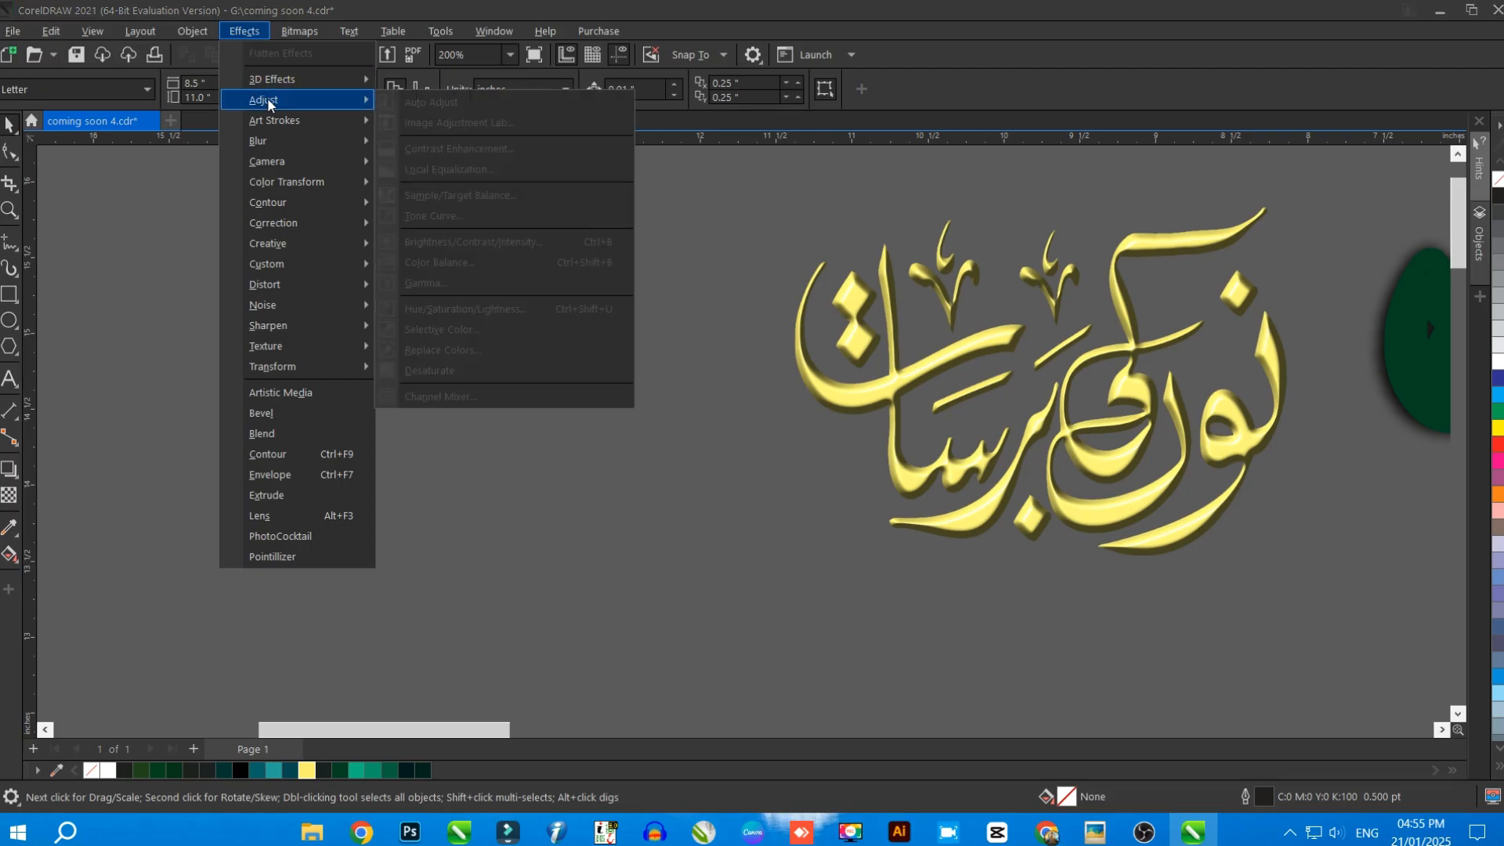
Start the Hue/Saturation/Lightness adjustment on the embossed yellow lettering and reset its values to zero
left_click(1131, 313)
left_click(1131, 313)
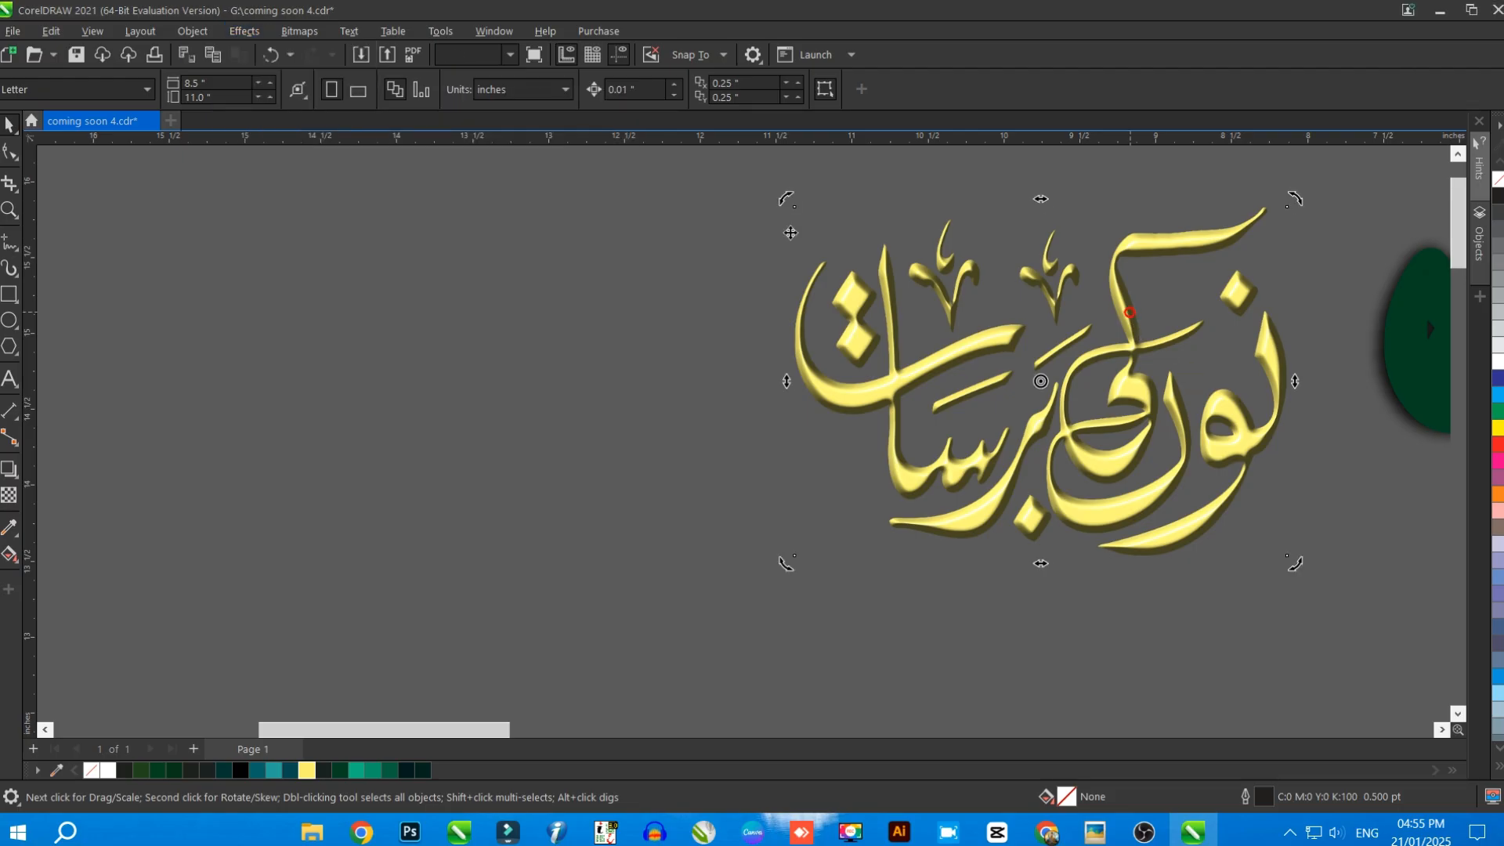
left_click(245, 31)
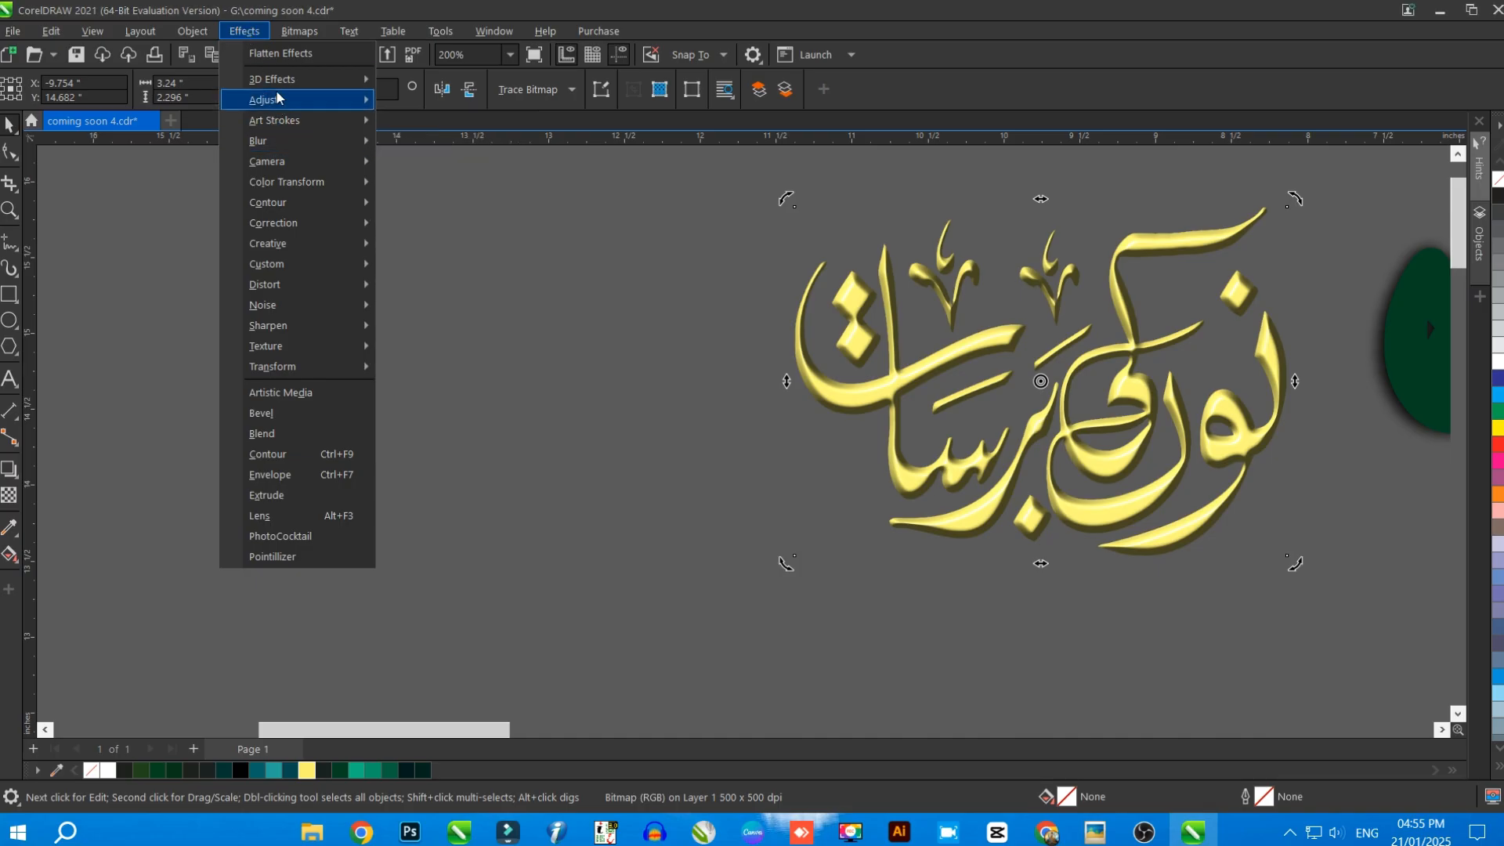
mouse_move(276, 87)
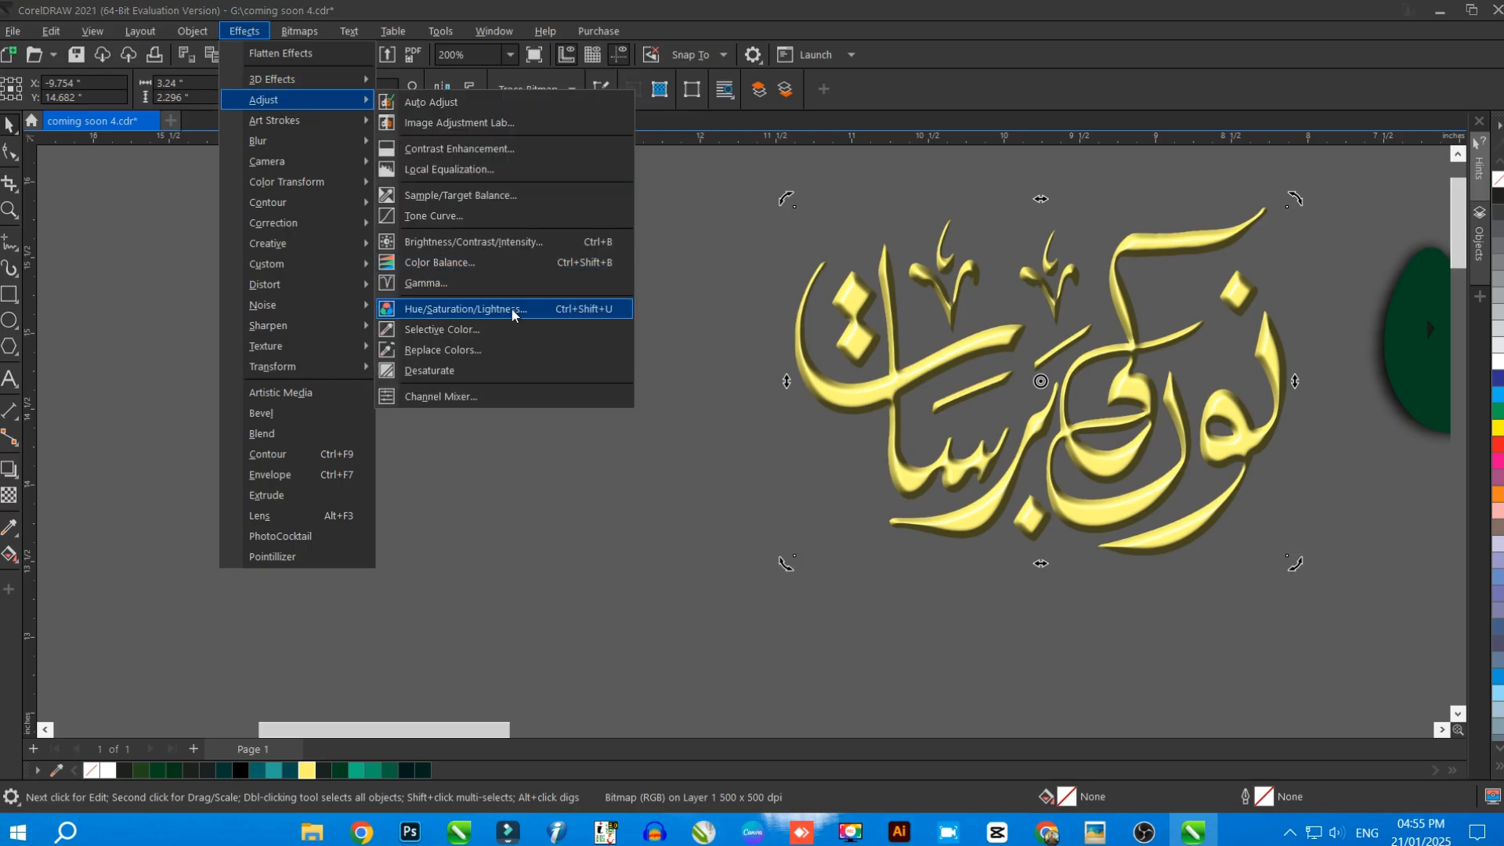
left_click(465, 309)
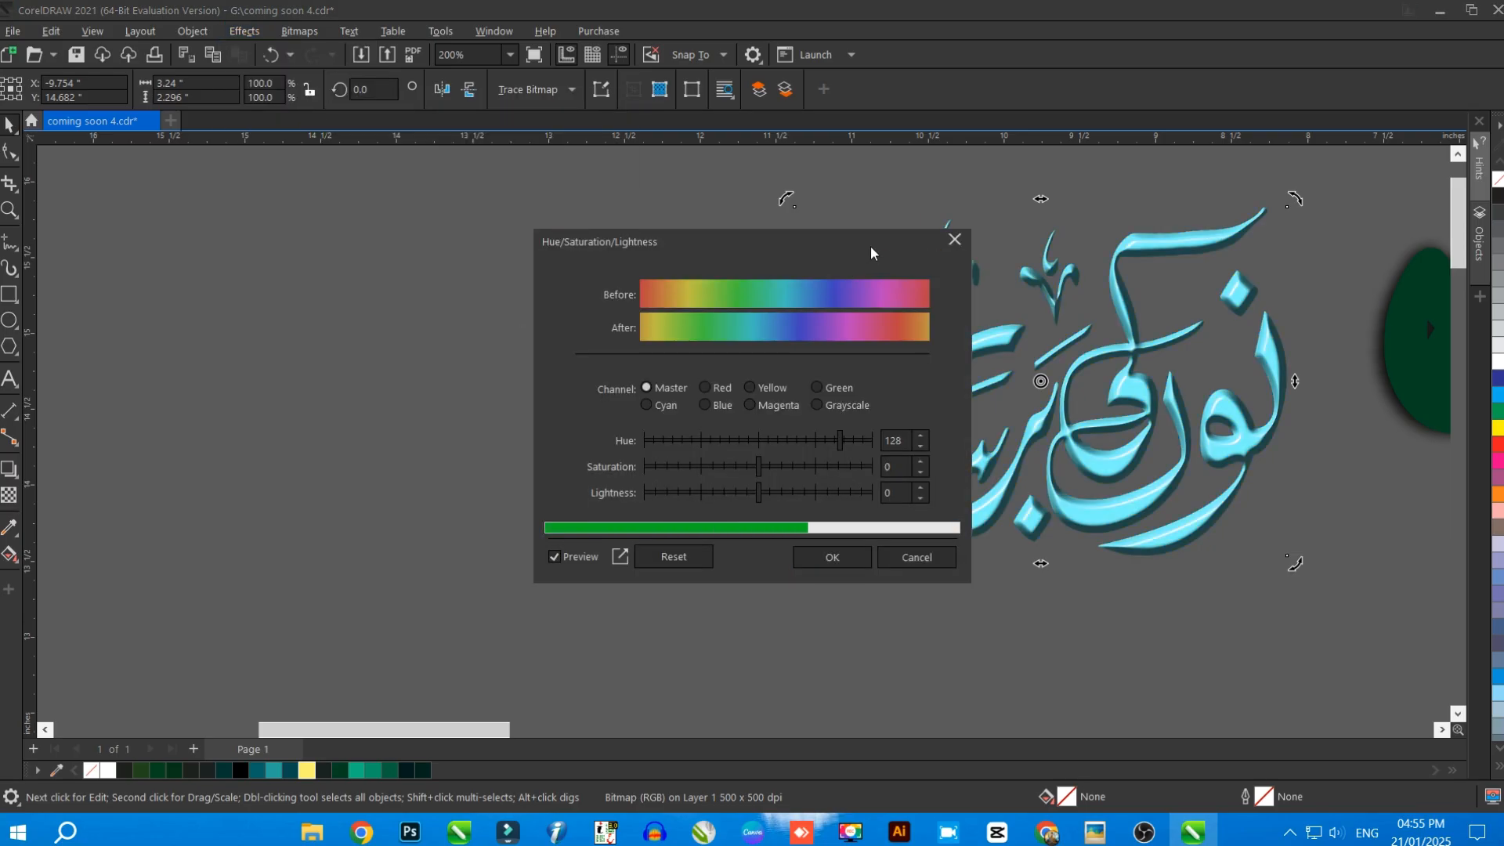
left_click_drag(871, 246, 436, 267)
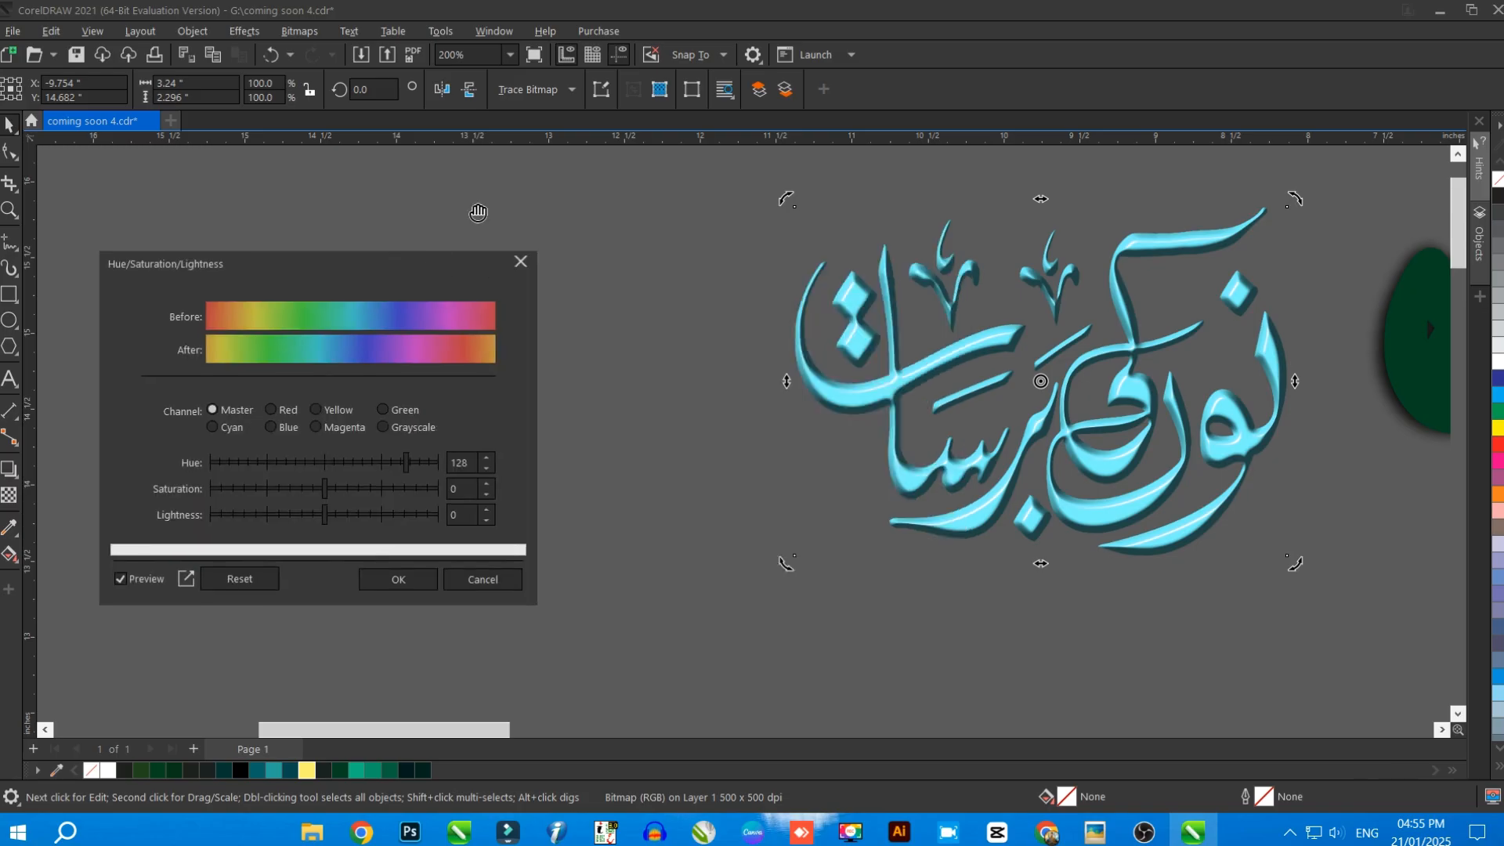
left_click(241, 581)
left_click_drag(421, 266, 625, 225)
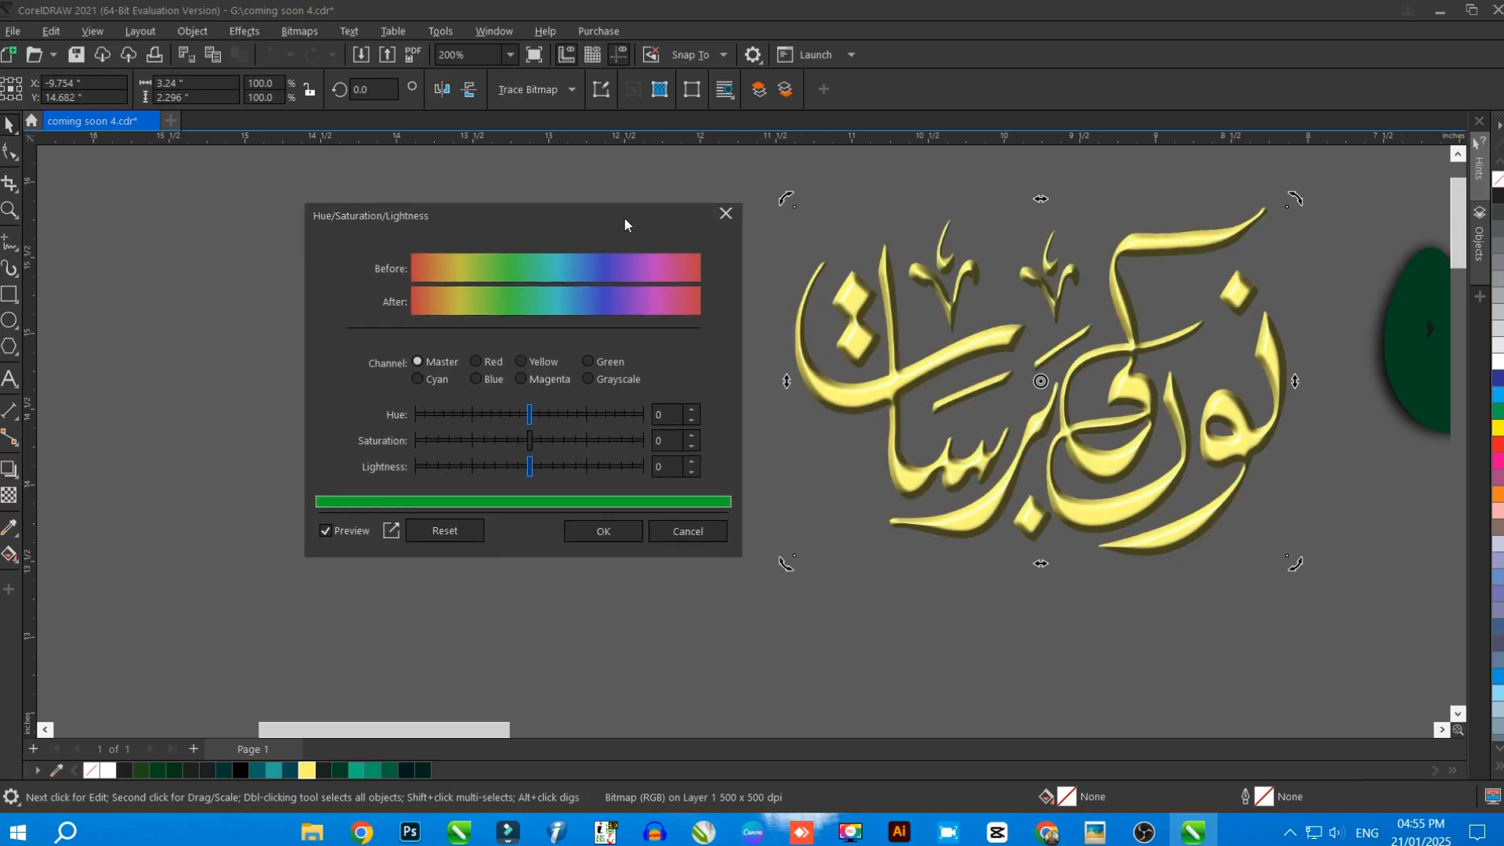
Apply hue -14, saturation 100 and lightness 34 on the Master channel to turn the yellow lettering gold
left_click(598, 468)
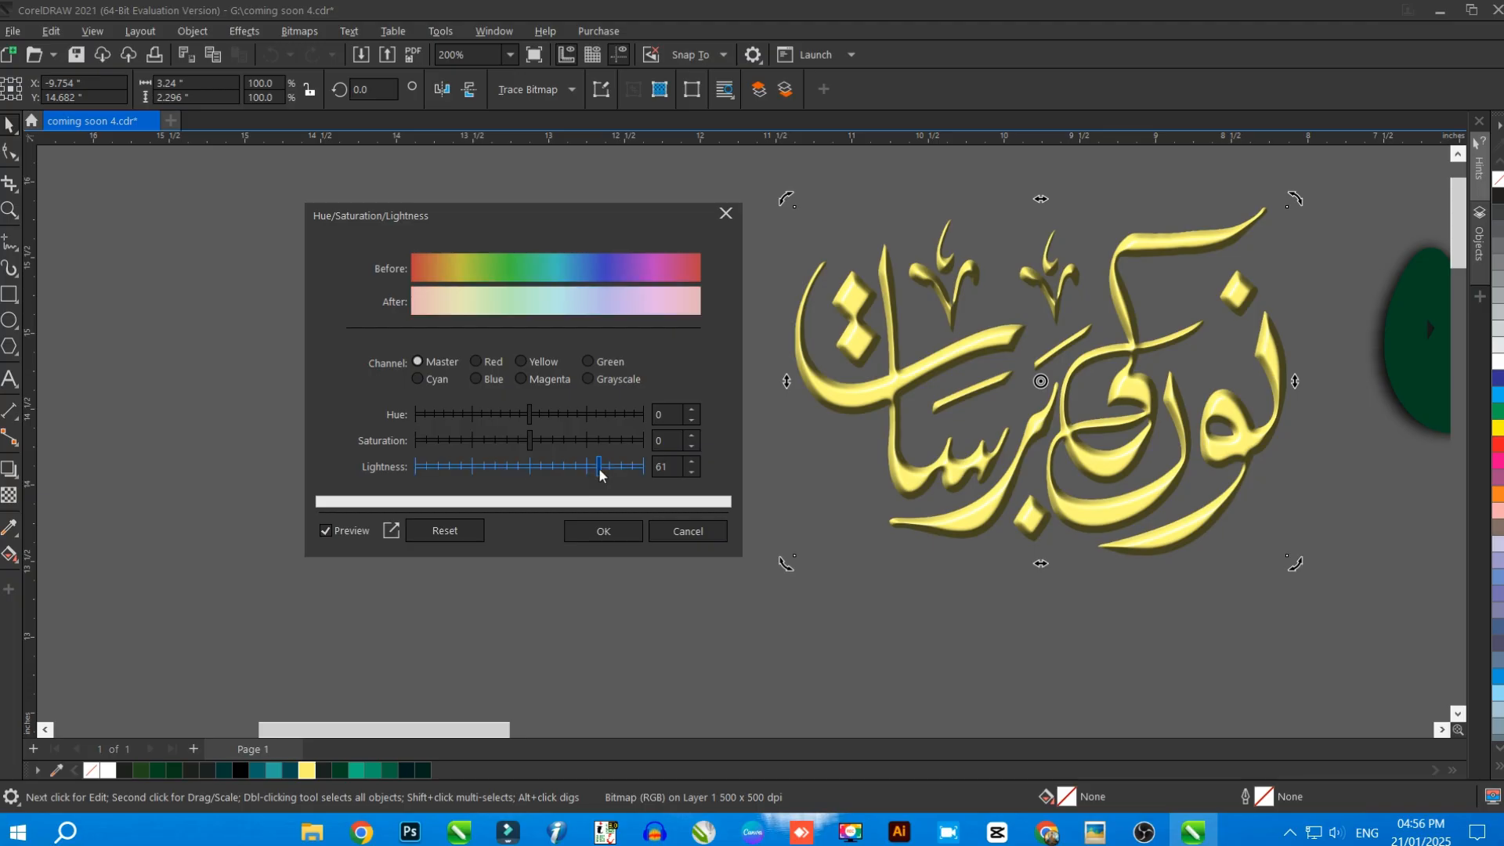
left_click(569, 469)
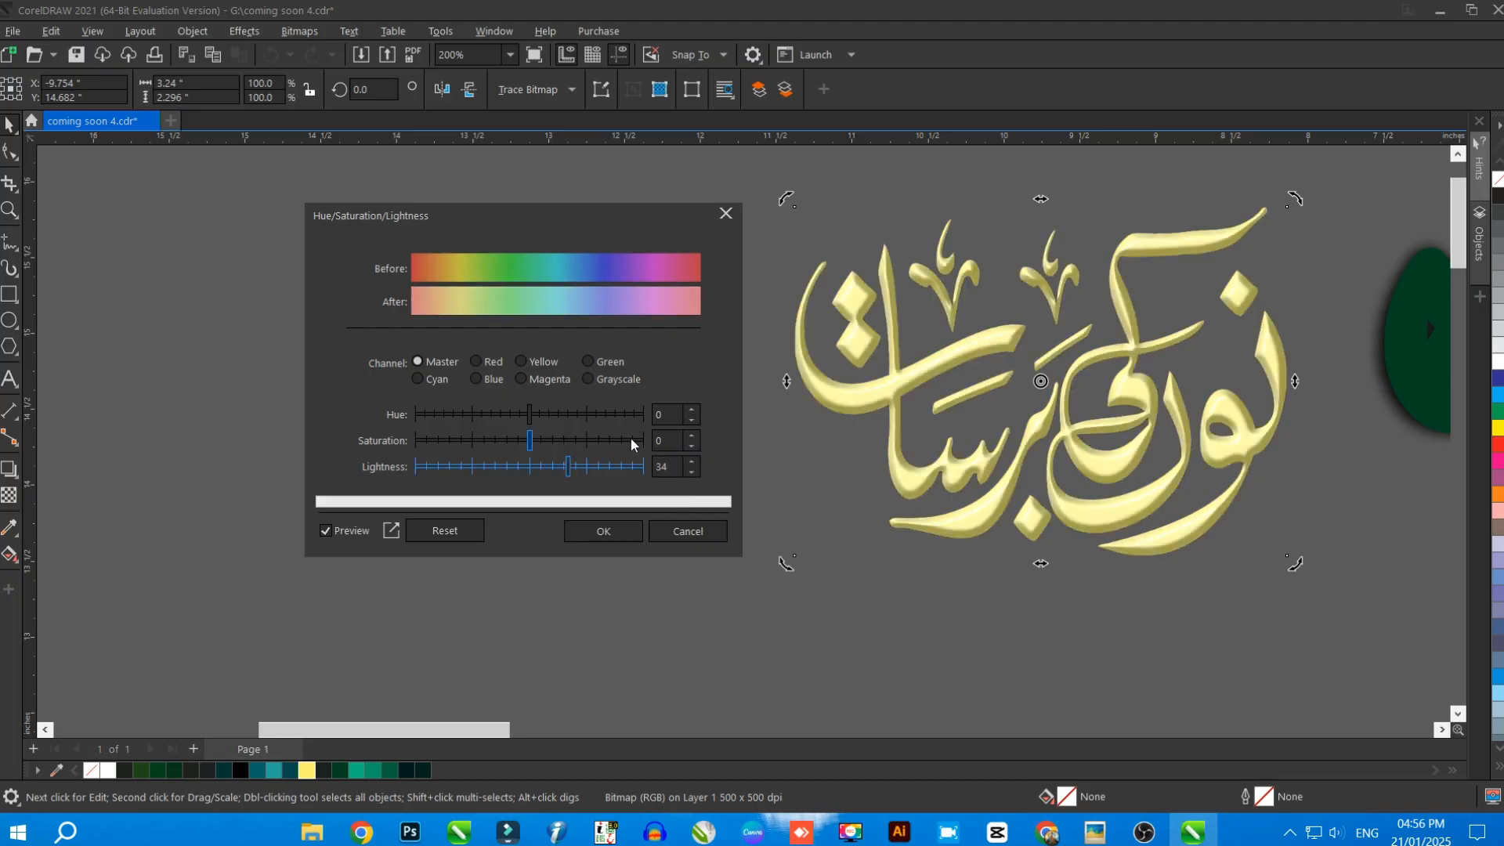
left_click_drag(635, 445, 650, 446)
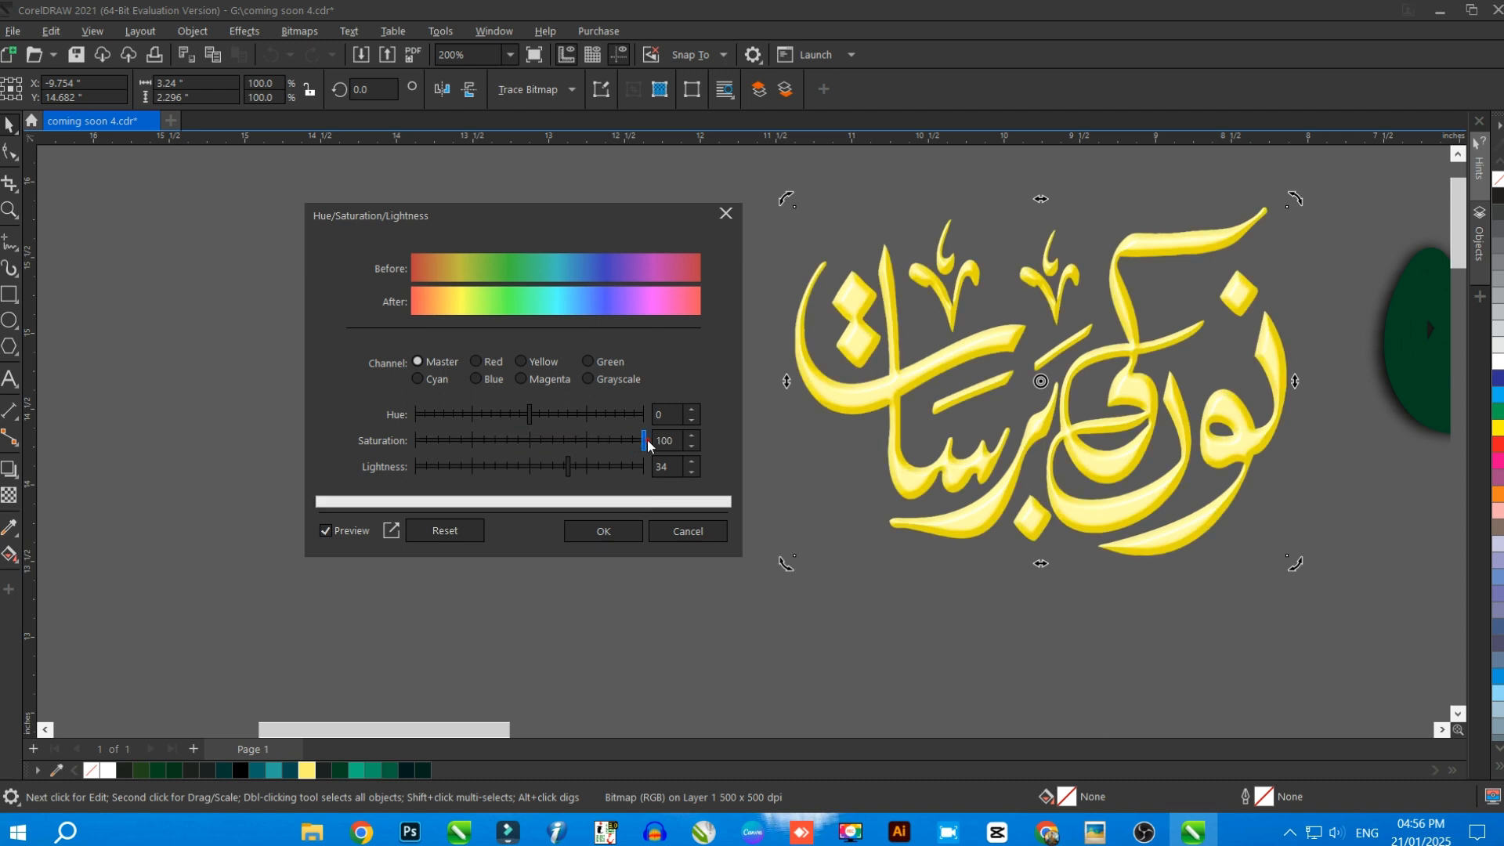
mouse_move(529, 415)
left_mouse_down()
mouse_move(546, 419)
mouse_move(521, 415)
left_mouse_up()
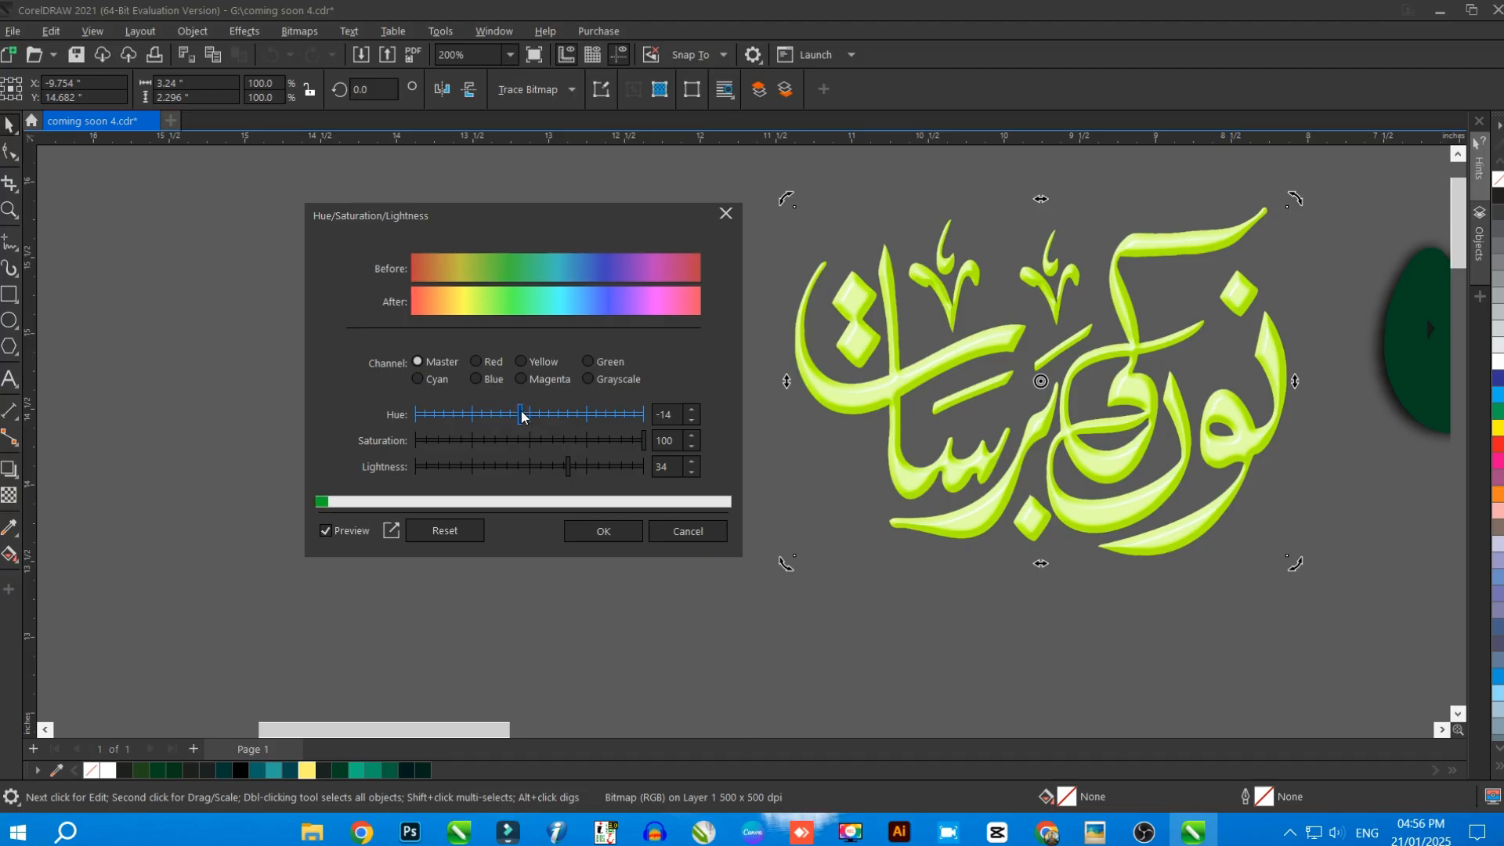
left_click(600, 529)
scroll(494, 286, "down", 3)
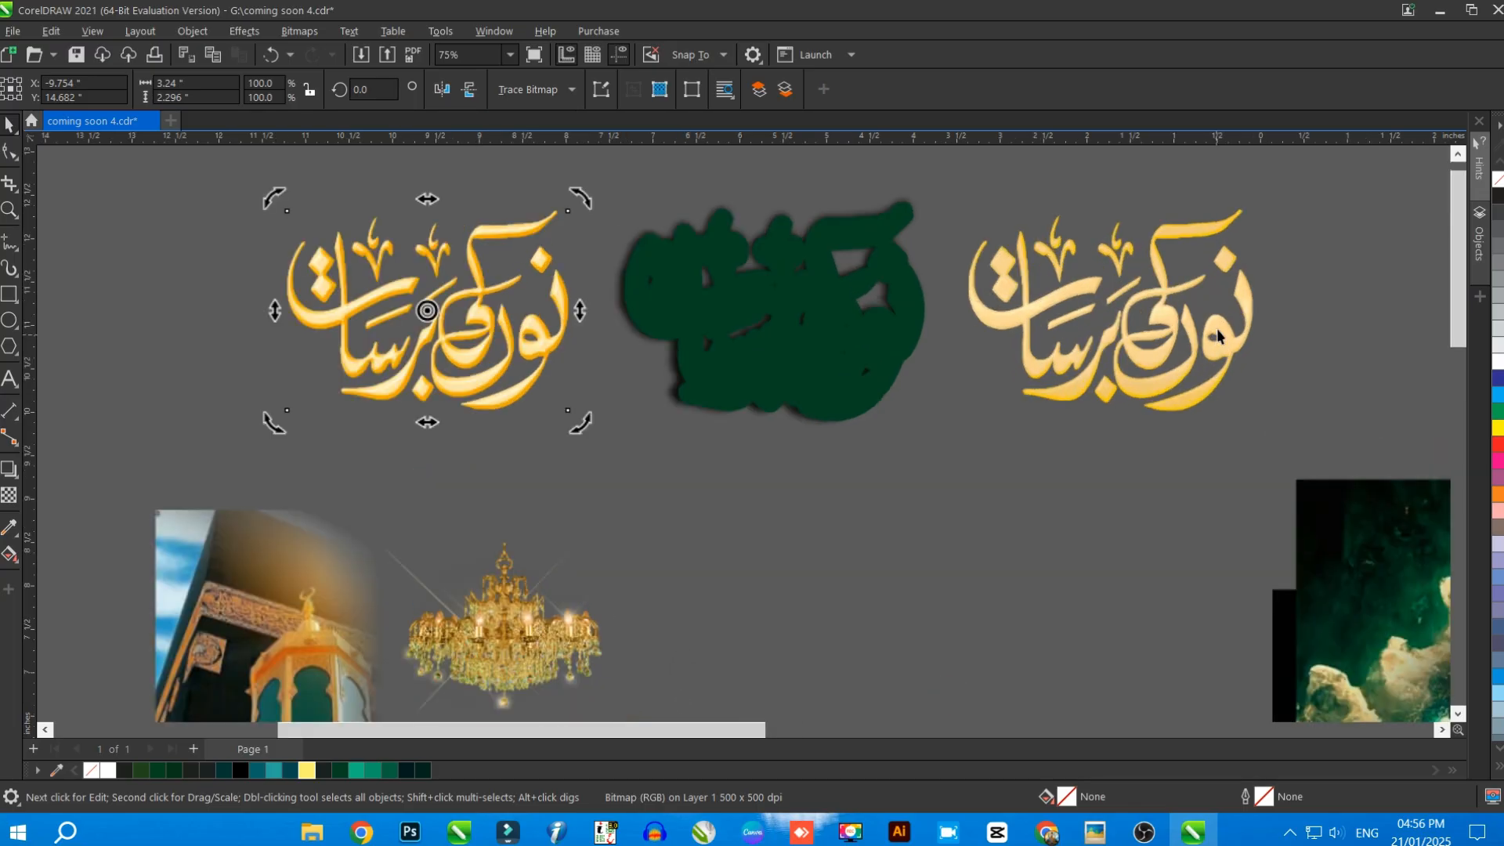
Move the green dome above the poster and the cloud archway layer away beyond its upper-right corner
scroll(1216, 328, "up", 2)
scroll(451, 285, "down", 3)
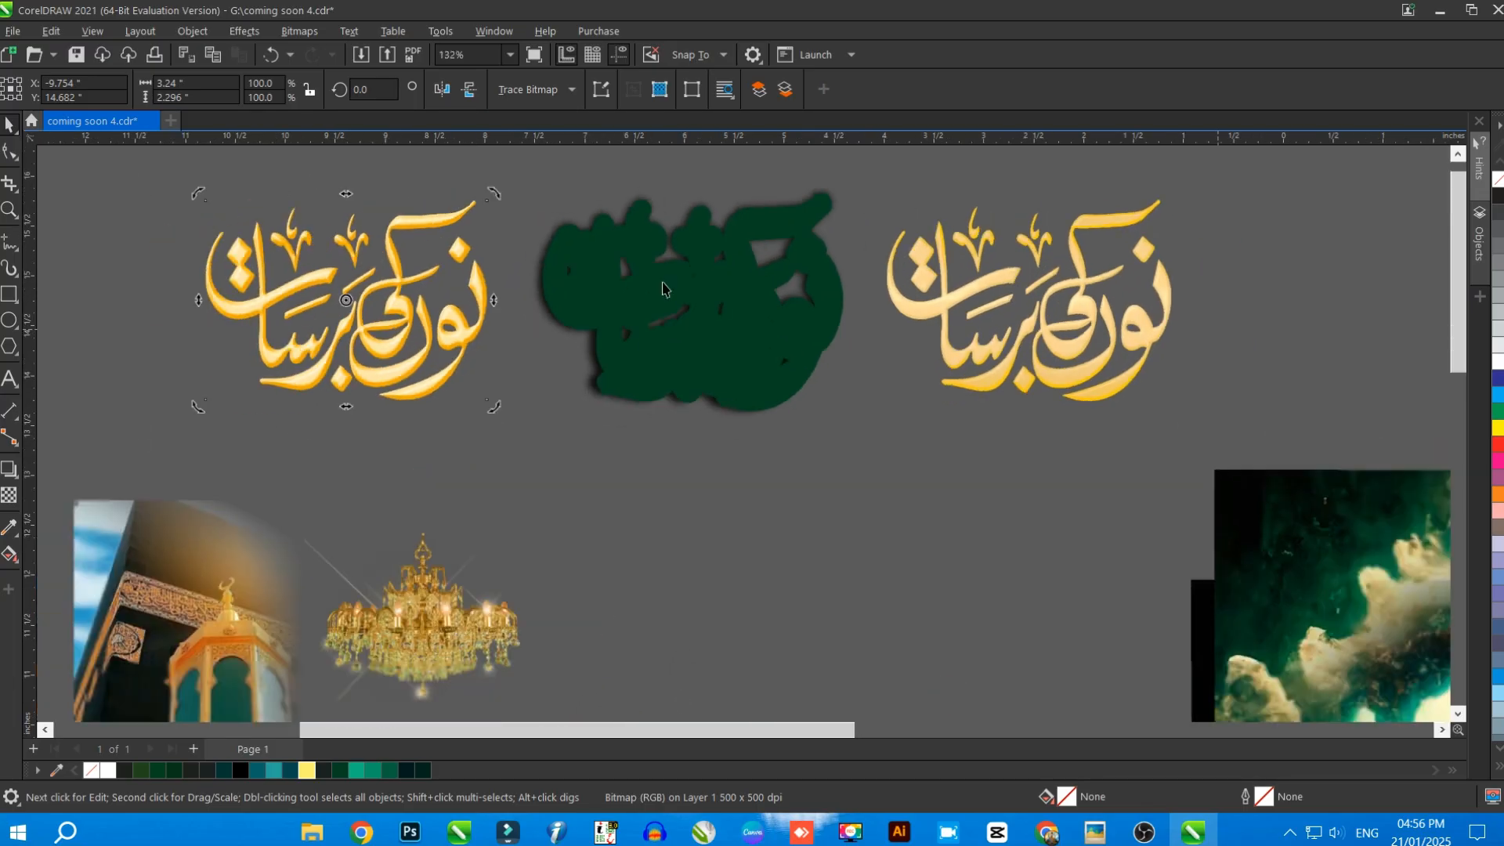
scroll(483, 240, "down", 2)
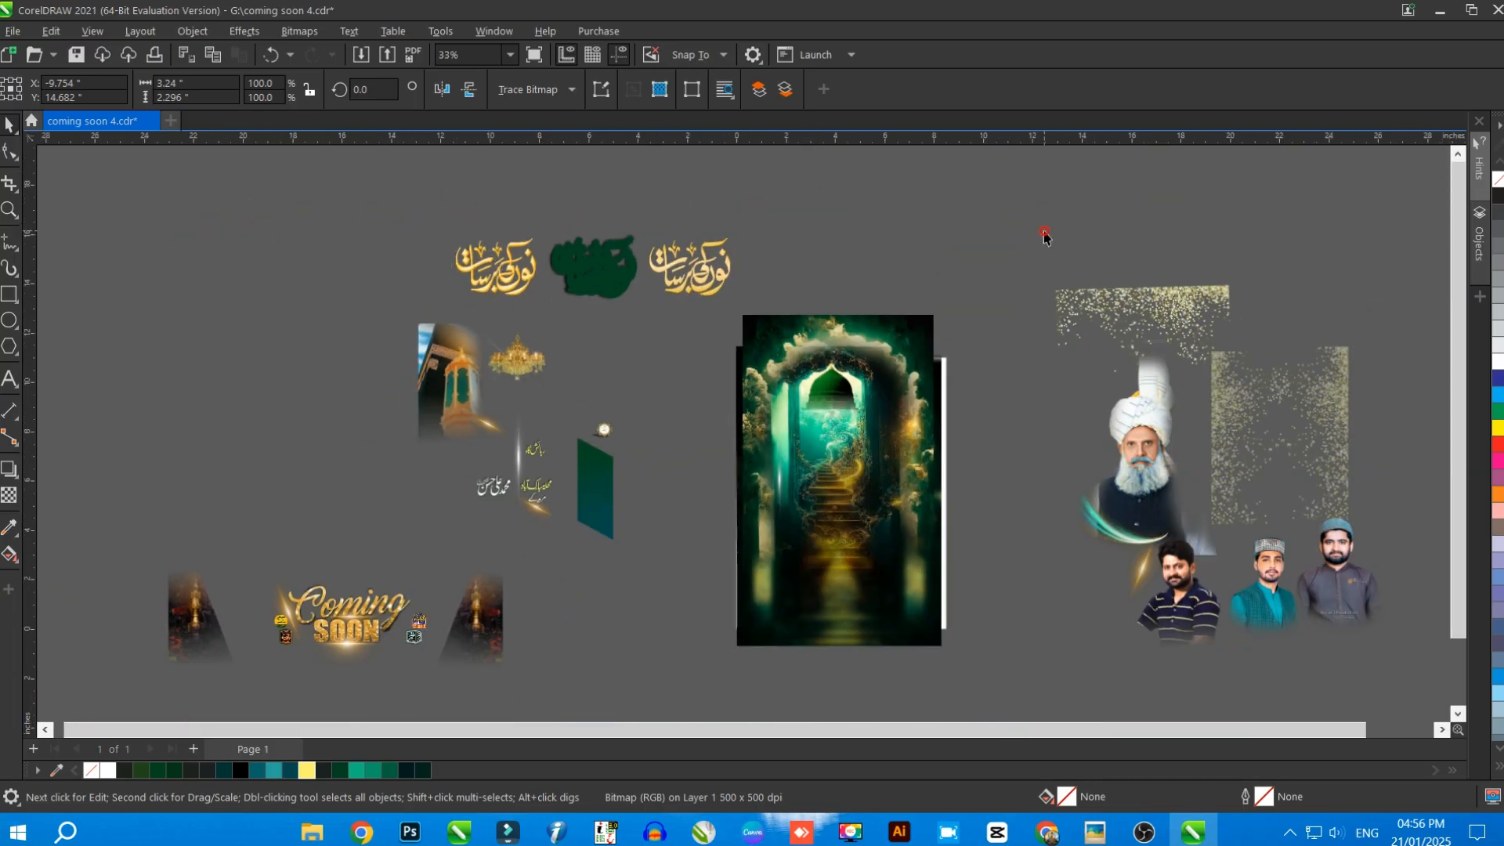
left_click(1158, 228)
scroll(824, 291, "up", 1)
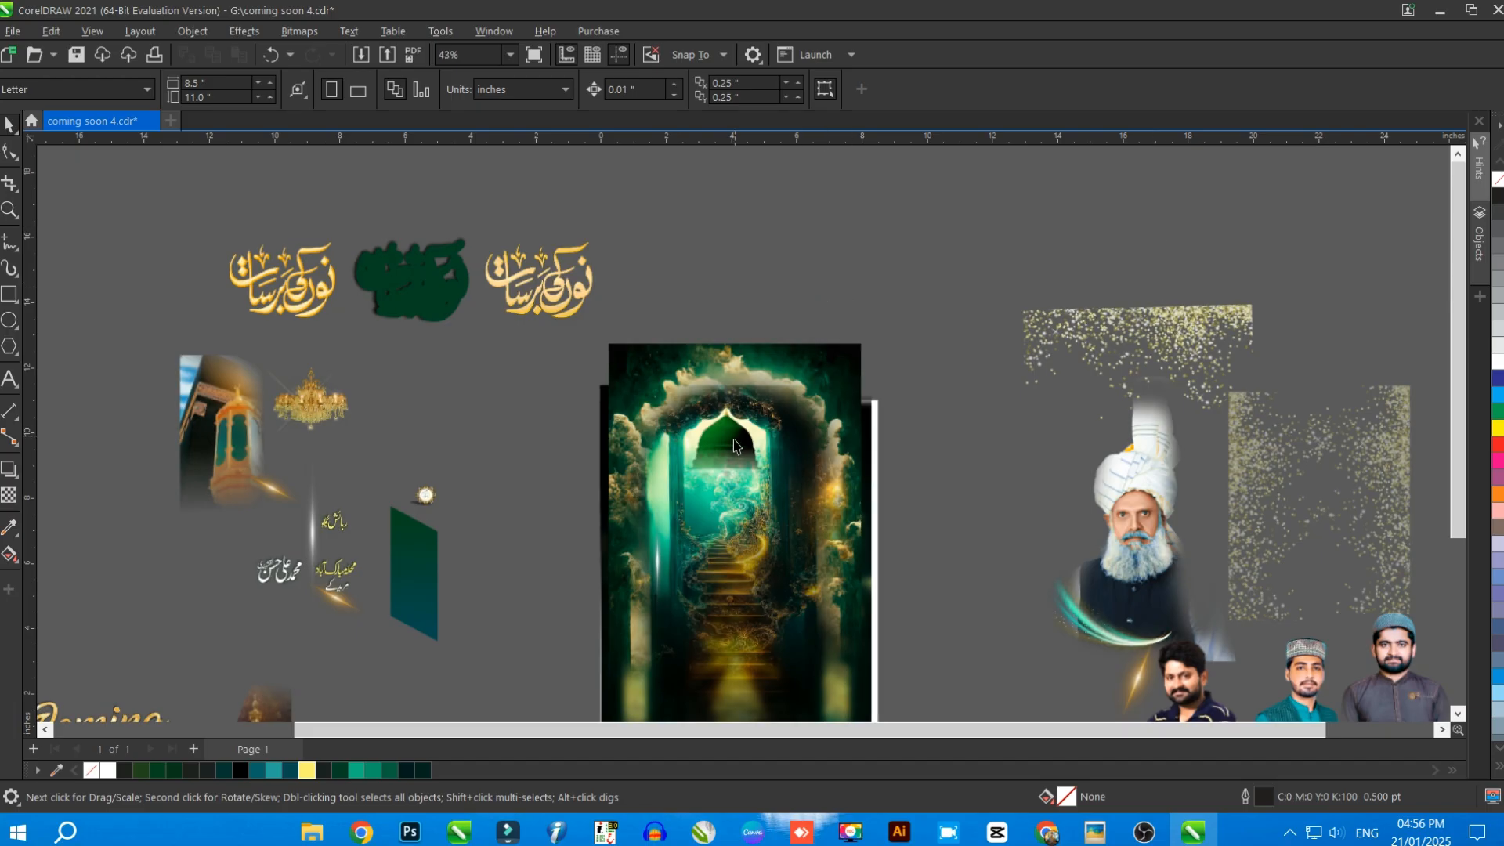
left_click_drag(736, 445, 904, 274)
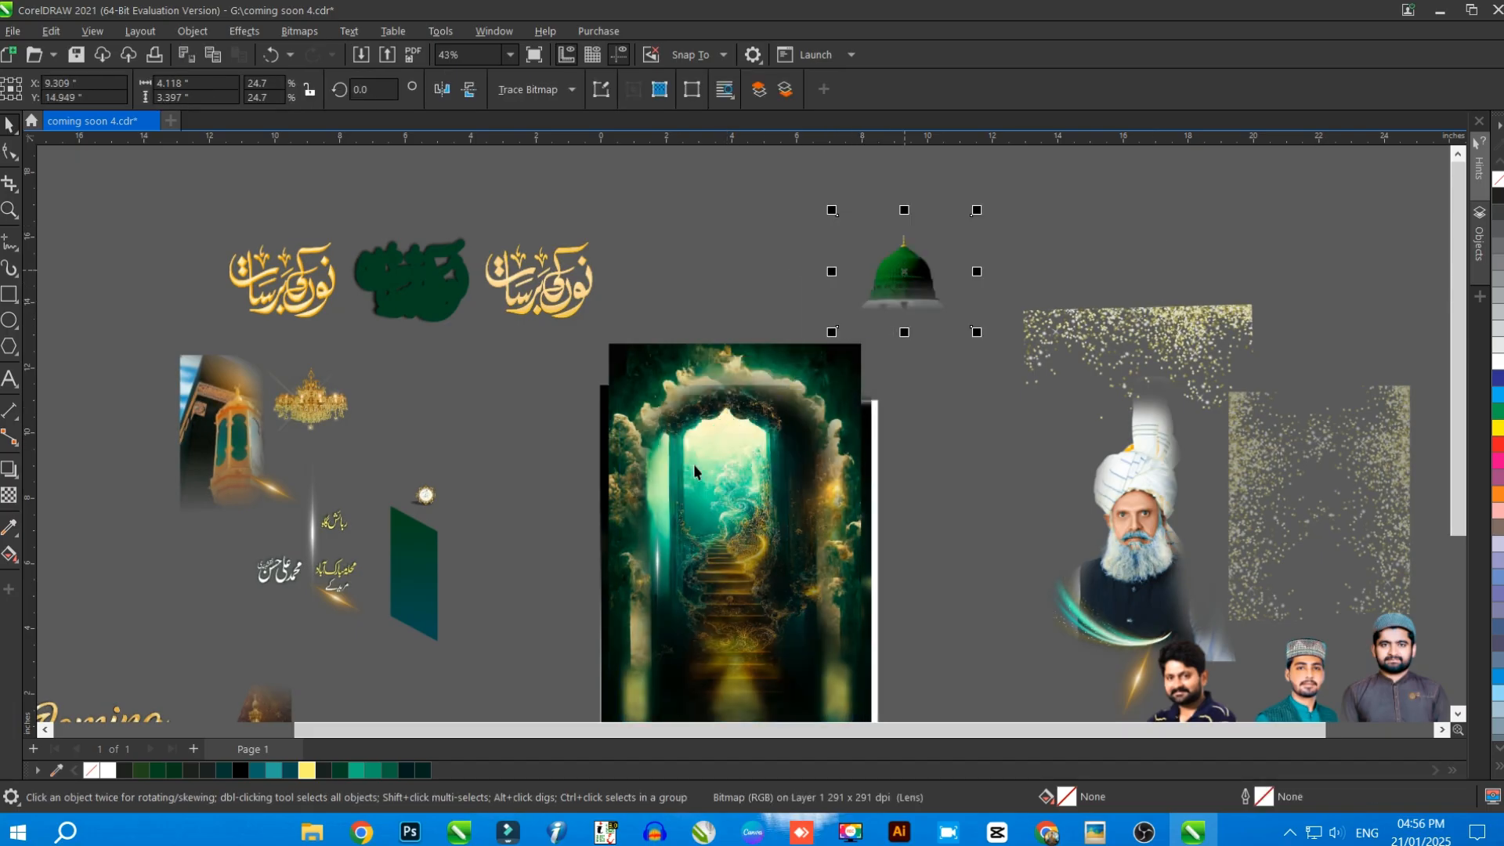
scroll(672, 473, "down", 2)
left_click_drag(697, 525, 1096, 233)
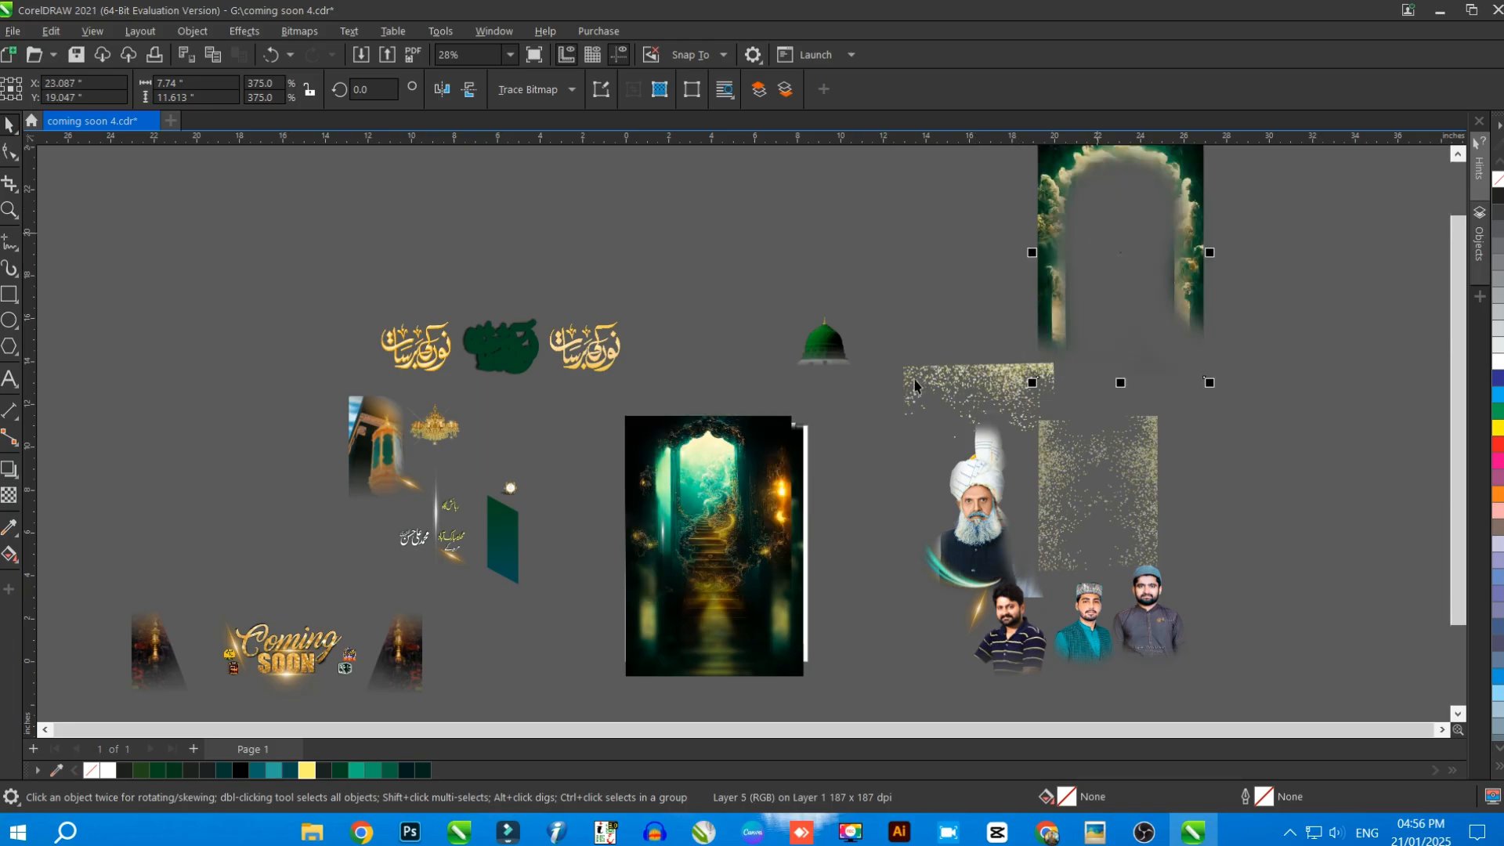
Clear the page by moving out the staircase doorway, blurred background, light streak, white rectangle and empty PowerClip frame
scroll(764, 489, "down", 1)
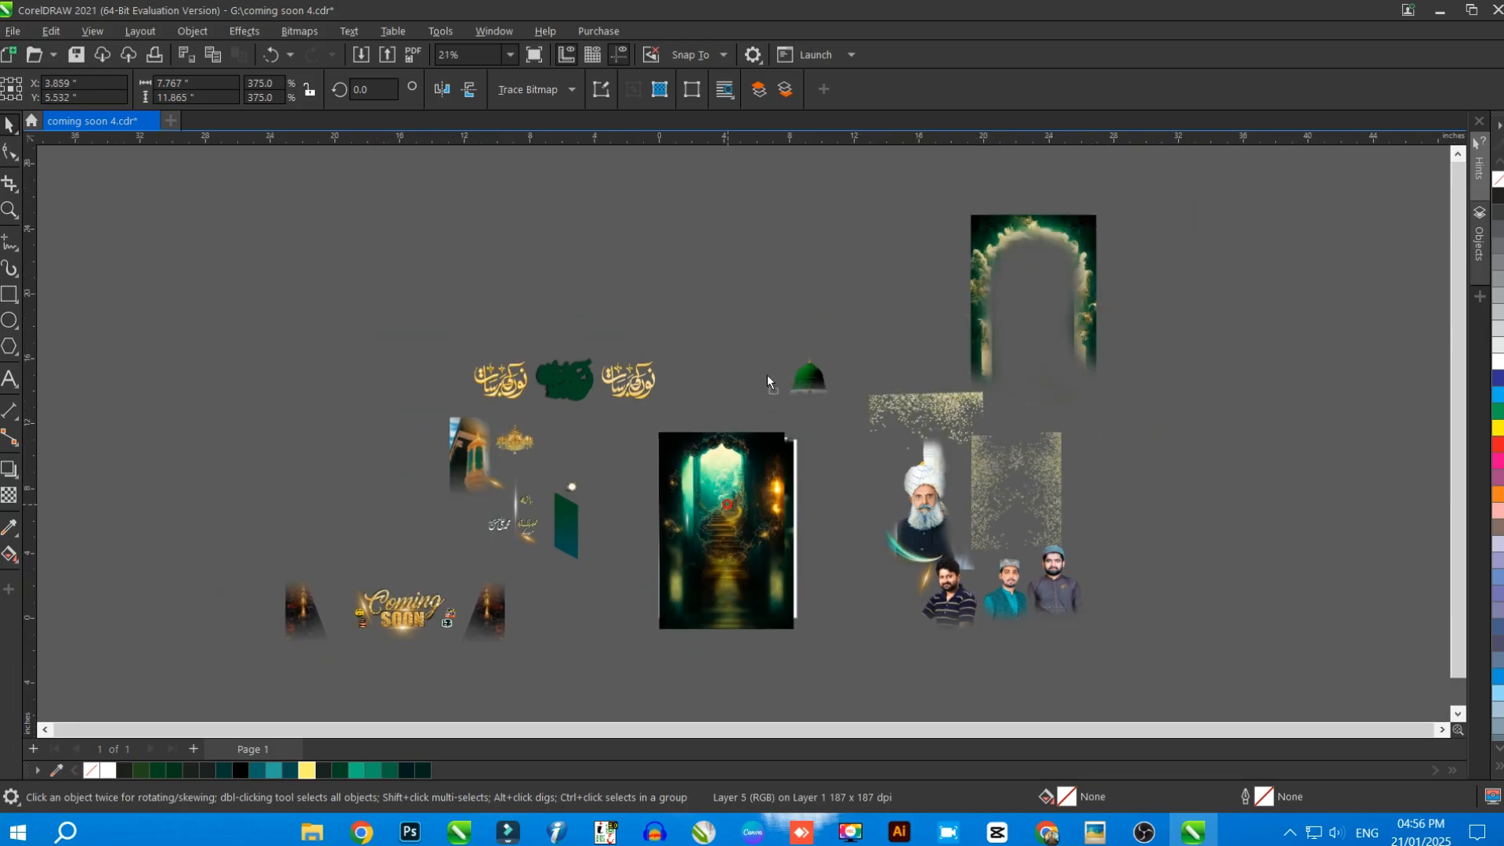
left_click_drag(767, 374, 744, 219)
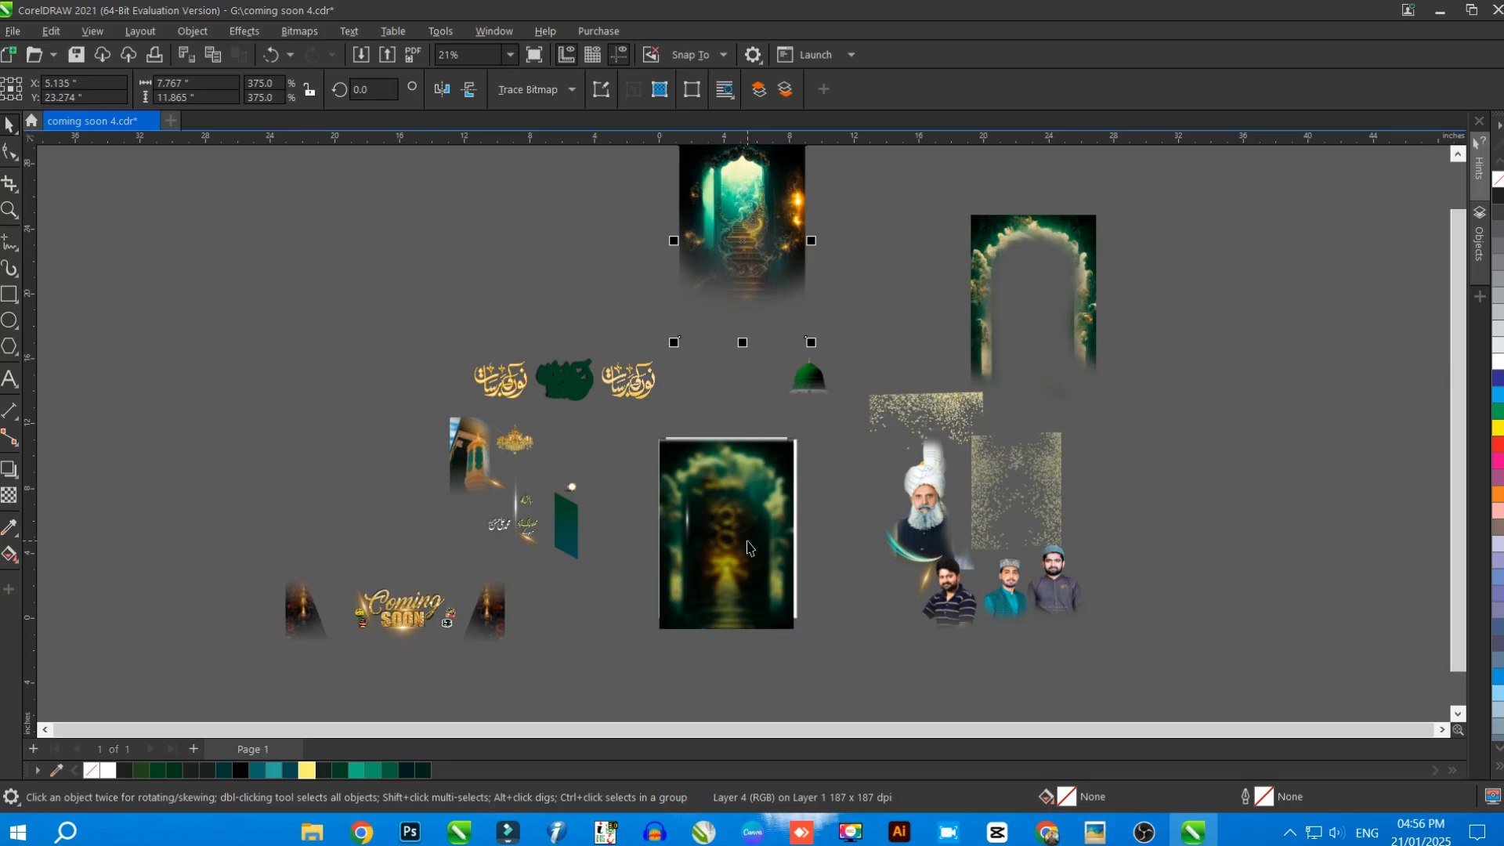
left_click_drag(680, 458, 561, 223)
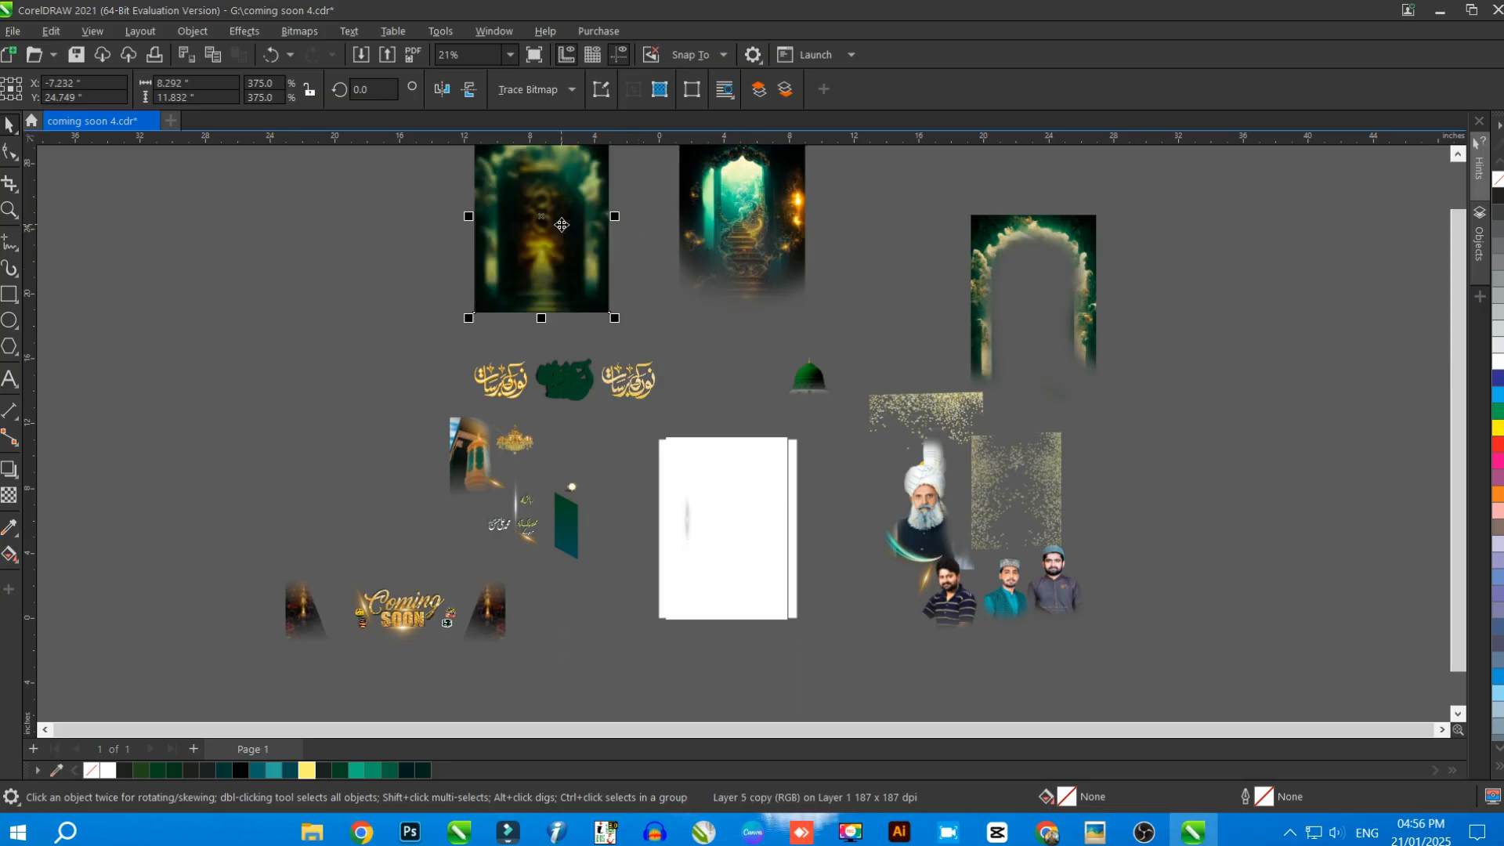
left_click_drag(691, 521, 625, 538)
left_click_drag(739, 542, 1225, 420)
left_click_drag(722, 538, 1333, 404)
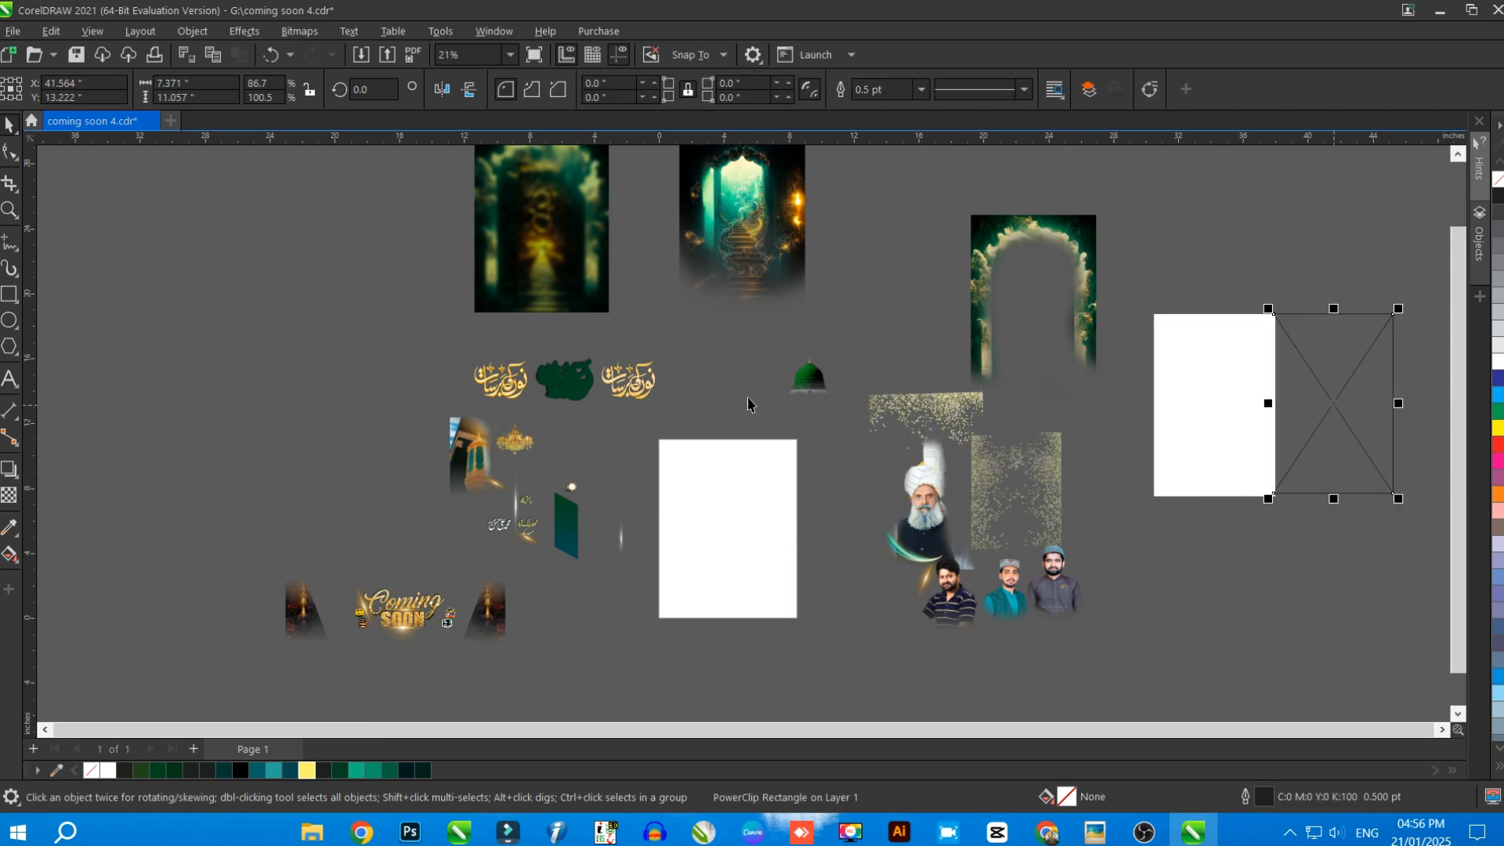
Copy all of the separated poster elements and paste them into a new document
scroll(750, 396, "down", 2)
left_click(799, 423)
scroll(798, 423, "up", 1)
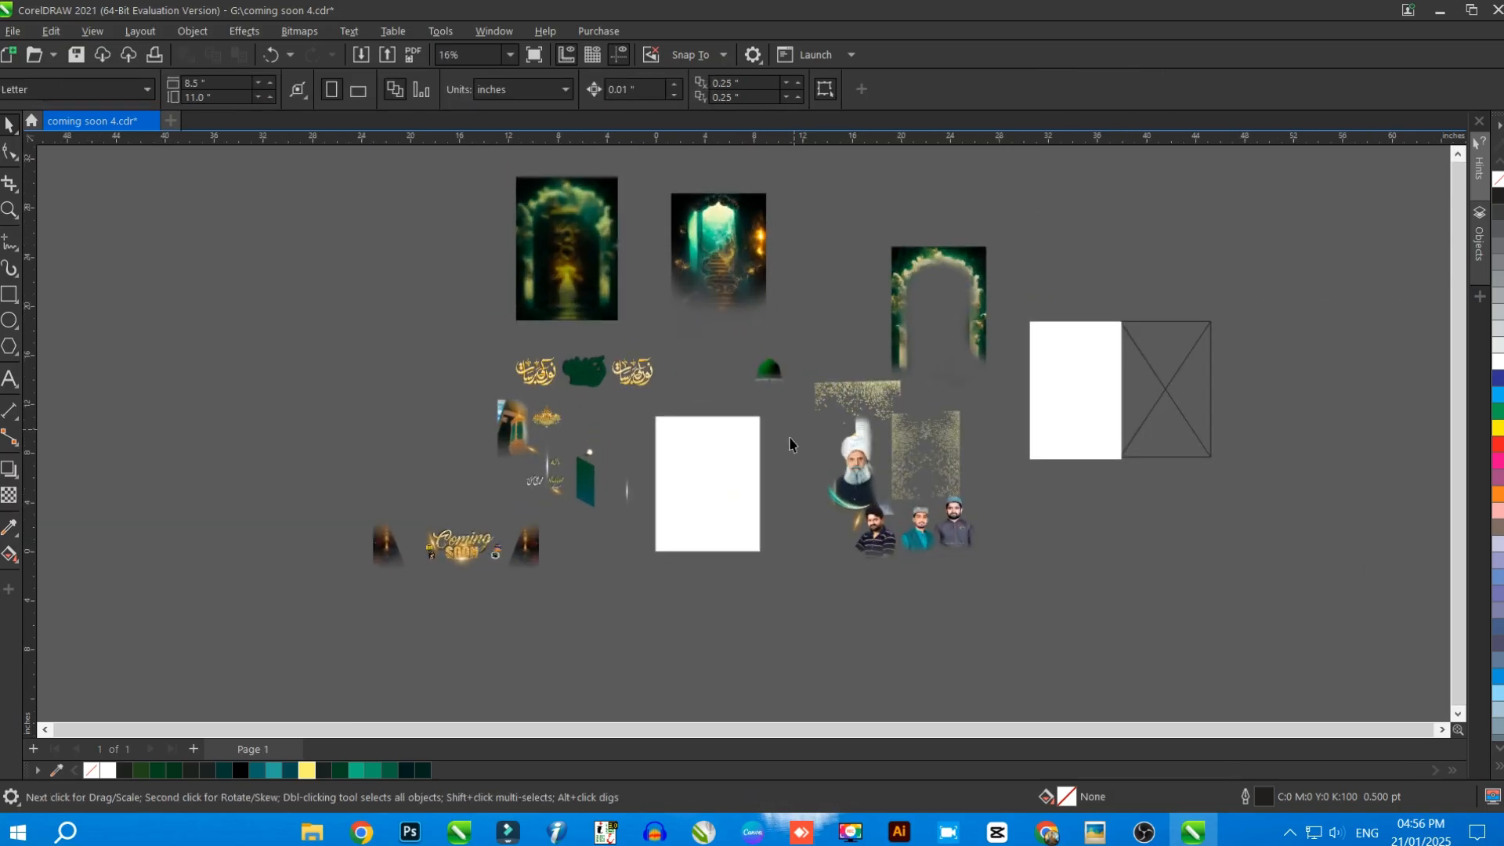
key("ctrl+a")
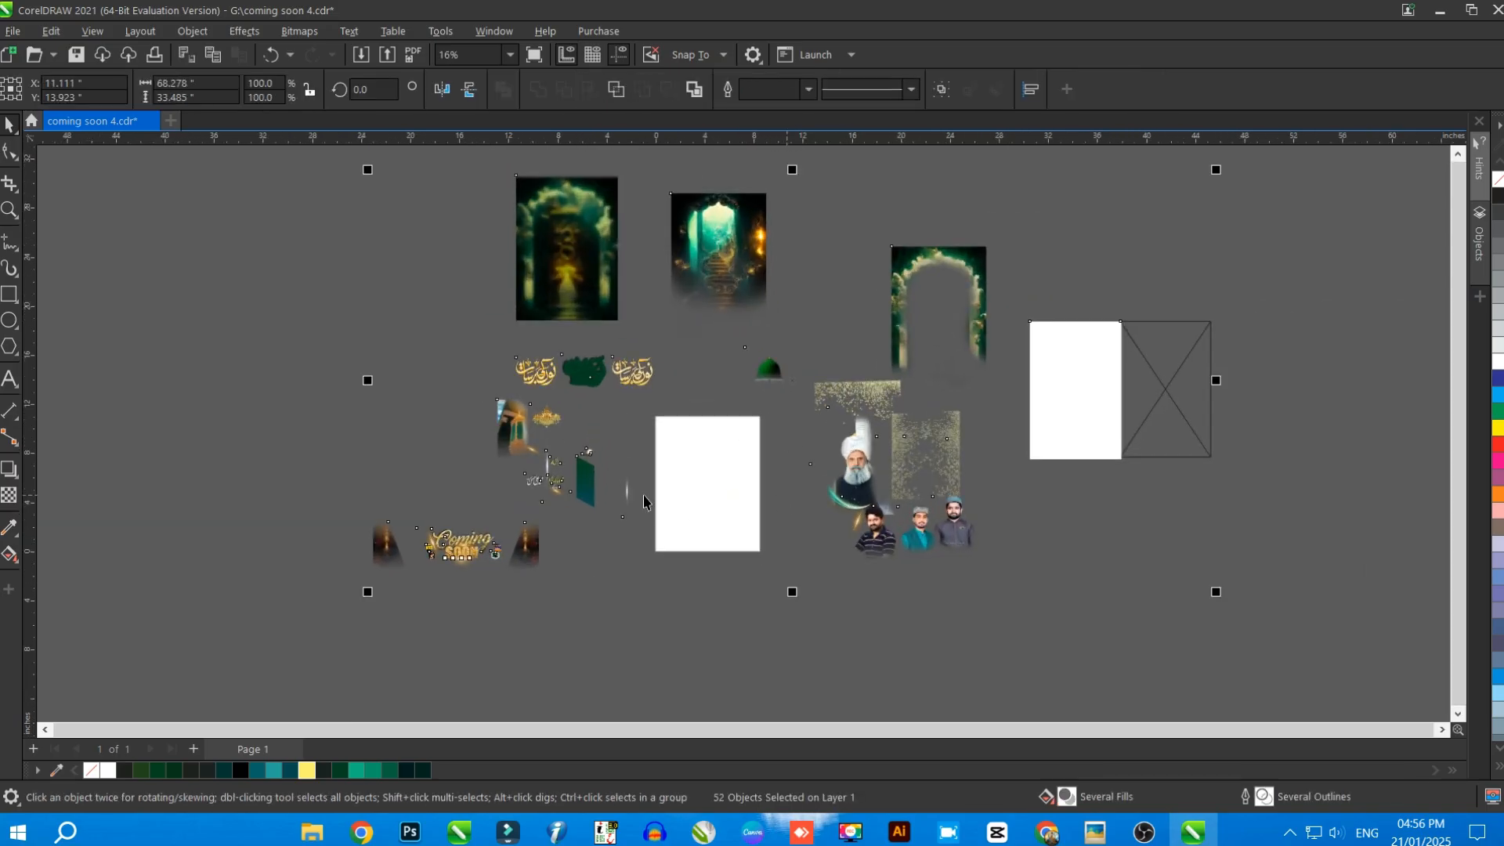
key("ctrl+c")
key("ctrl+n")
key("ctrl+v")
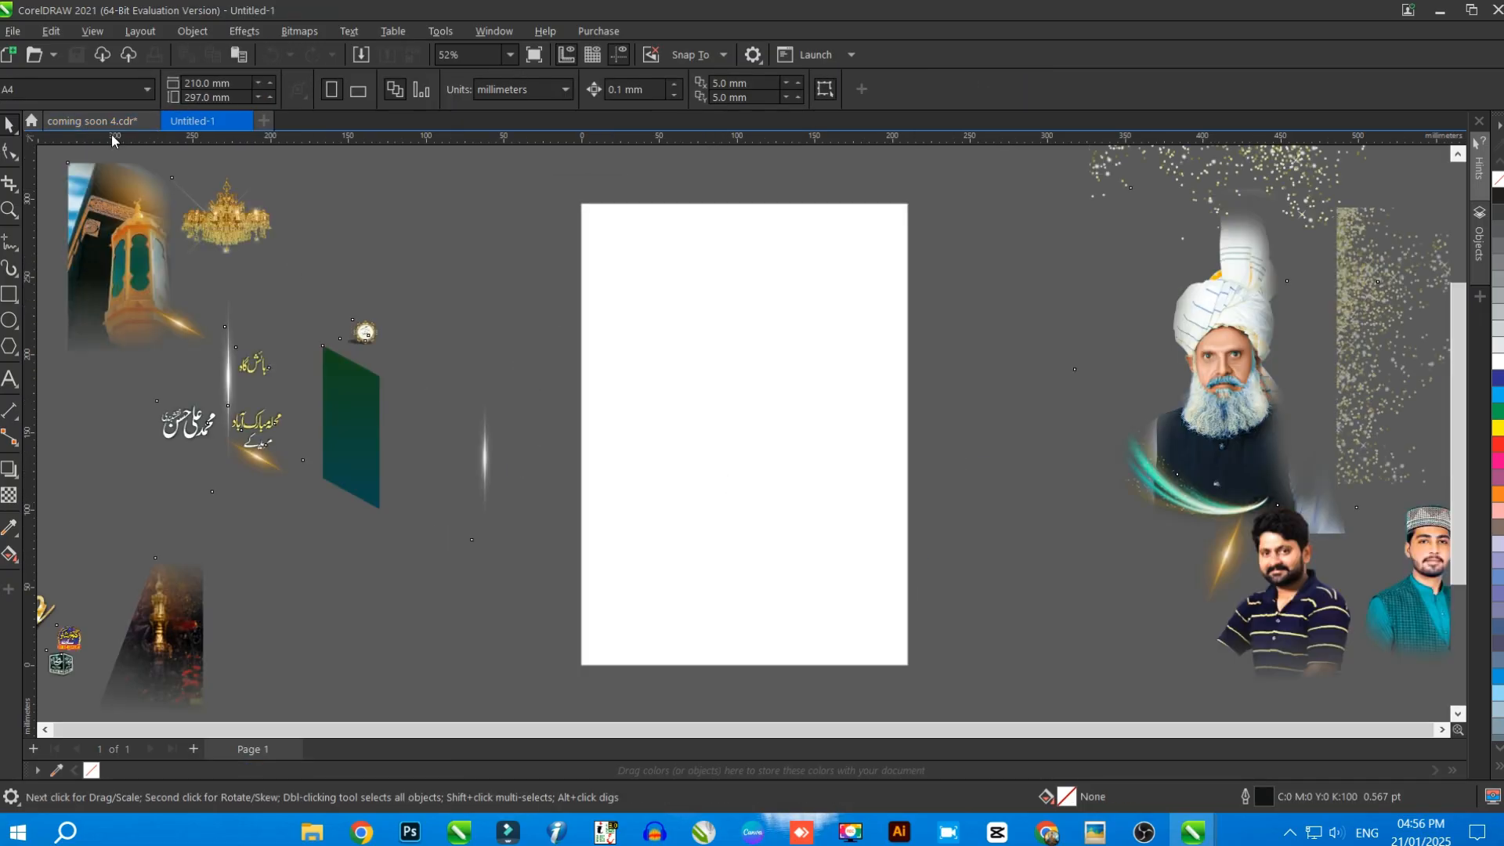
Return to coming soon 4.cdr and undo the moves of the background layers, frames, light streak and green dome
left_click(100, 121)
left_click(699, 412)
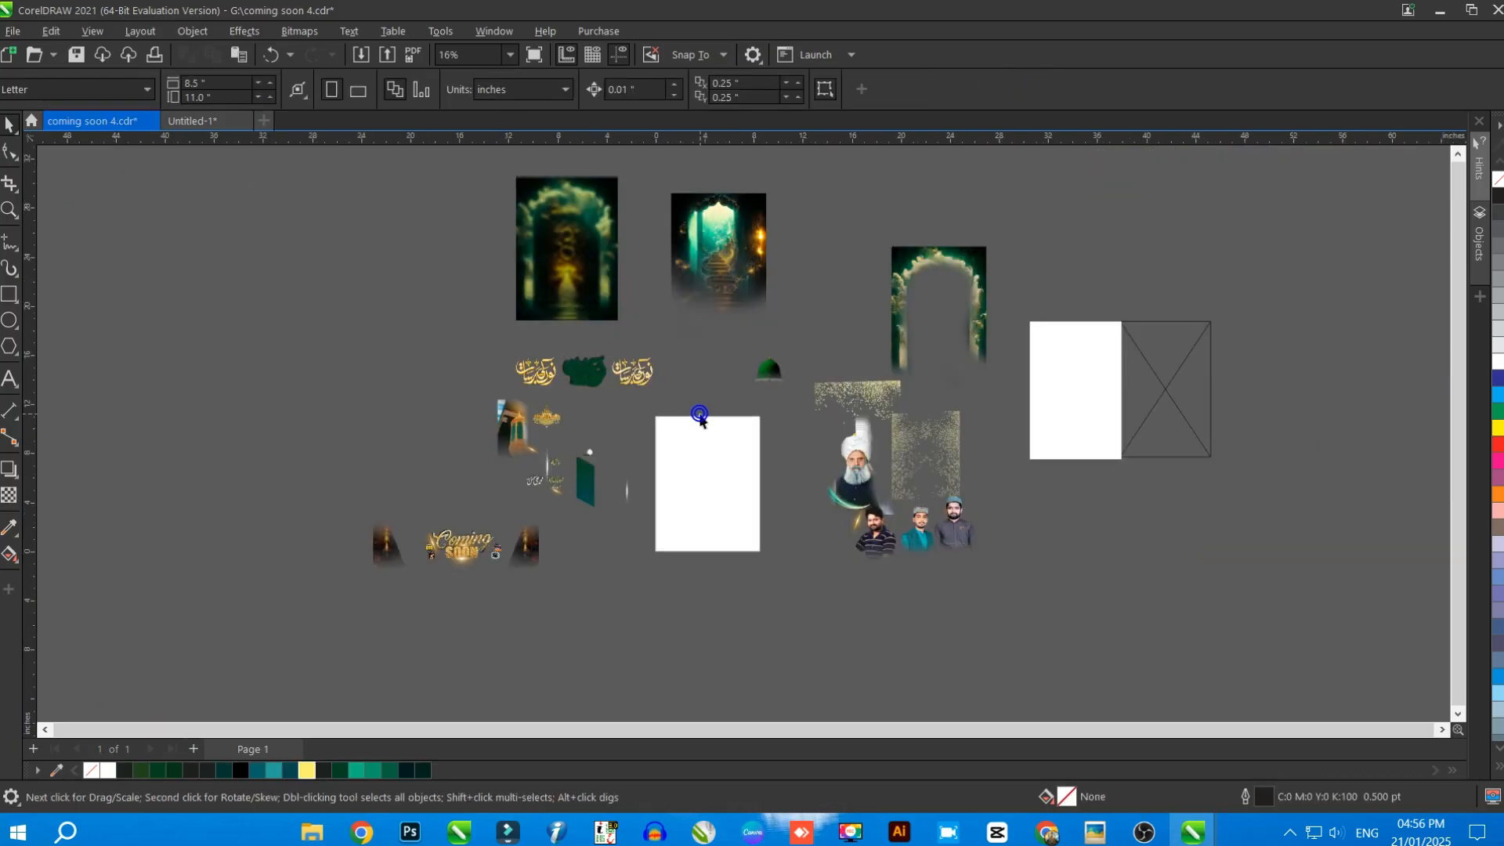
scroll(701, 415, "up", 2)
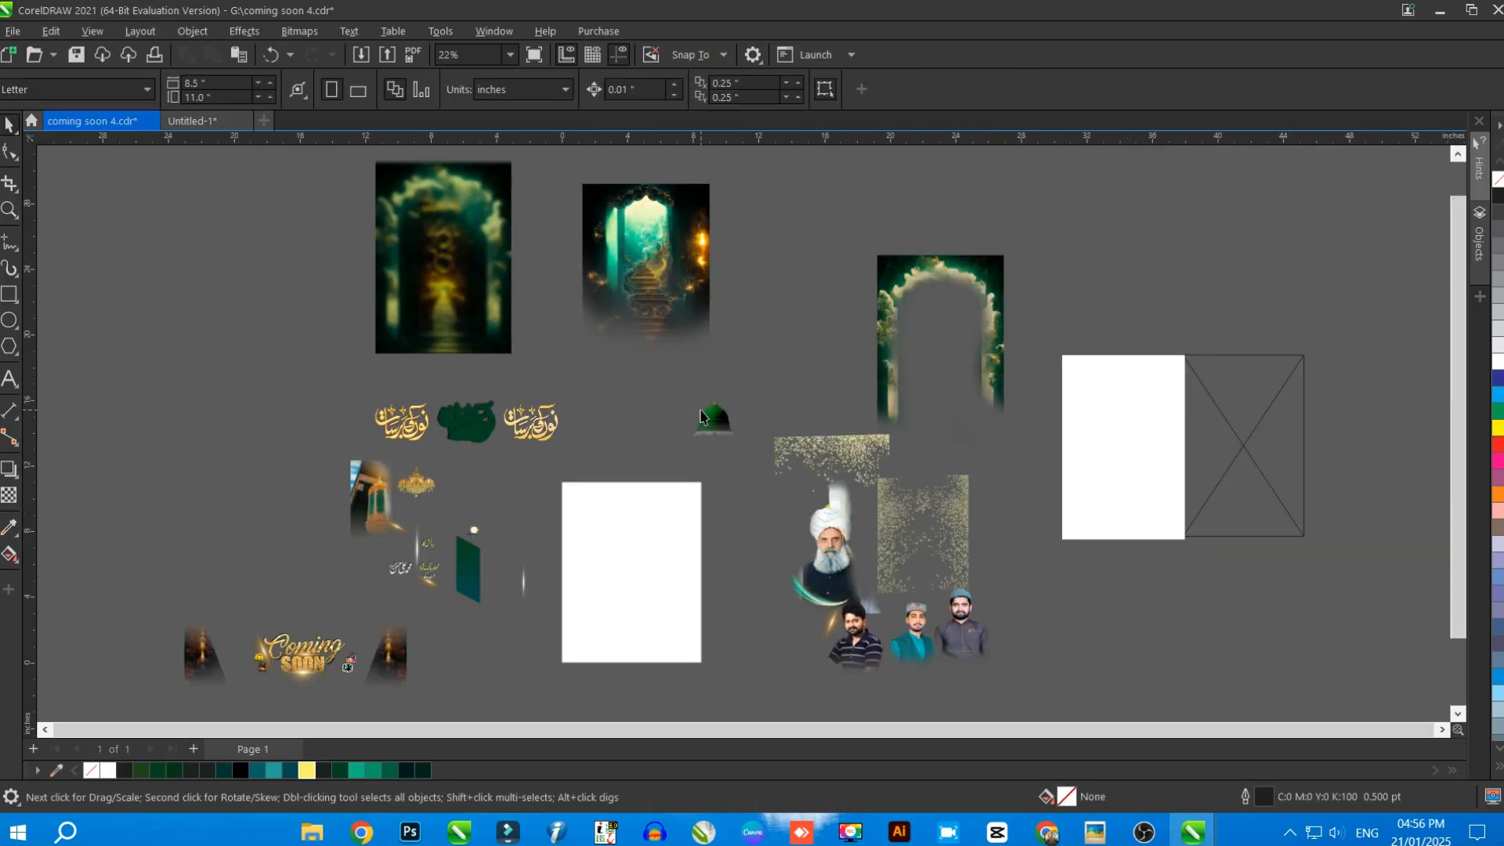
key("ctrl+z")
key("ctrl+z")
key("ctrl+z")
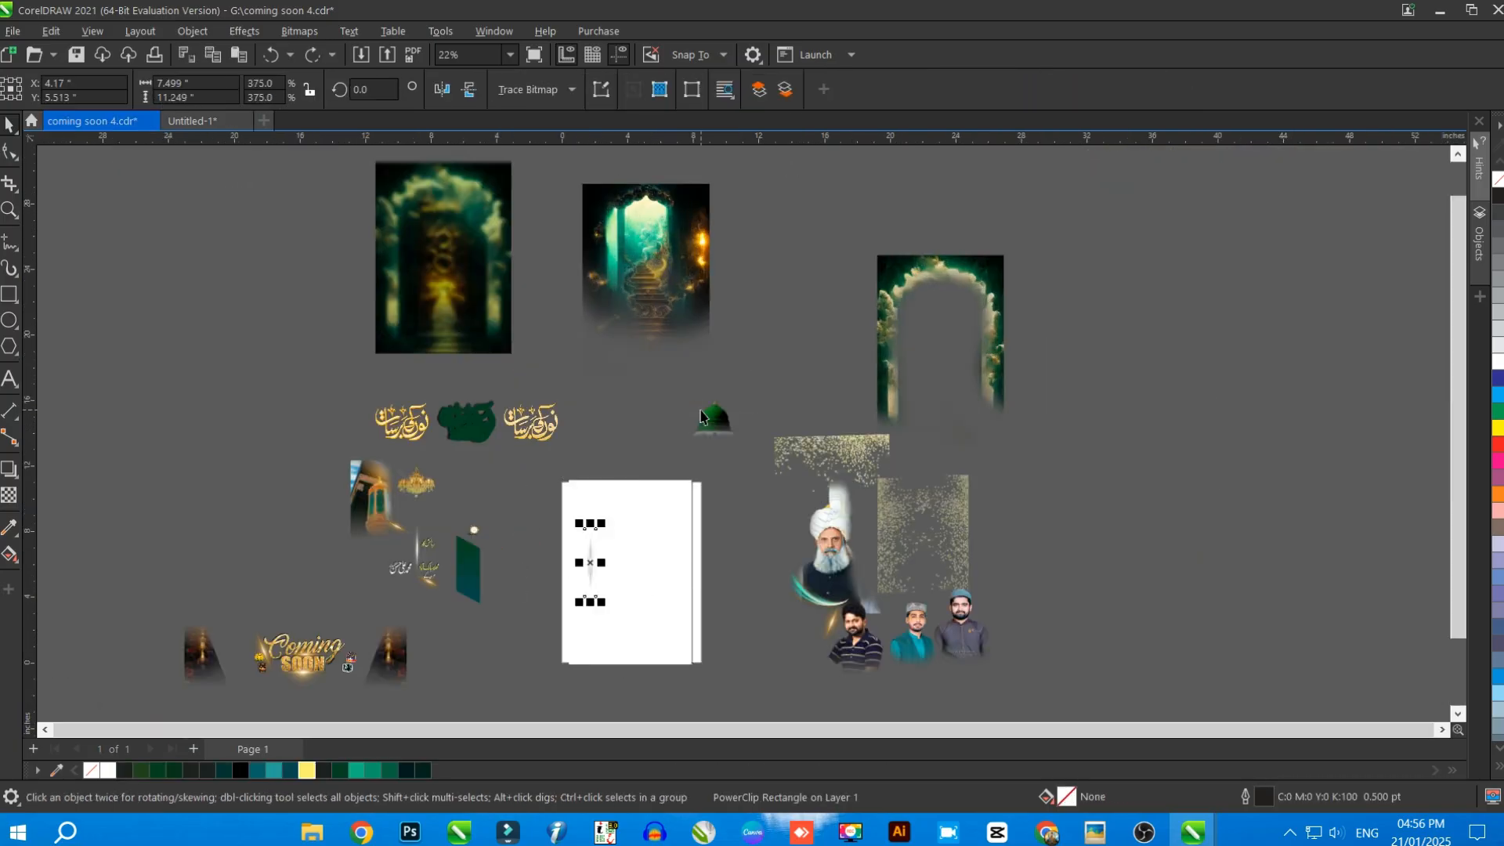
key("ctrl+z")
key("ctrl+z")
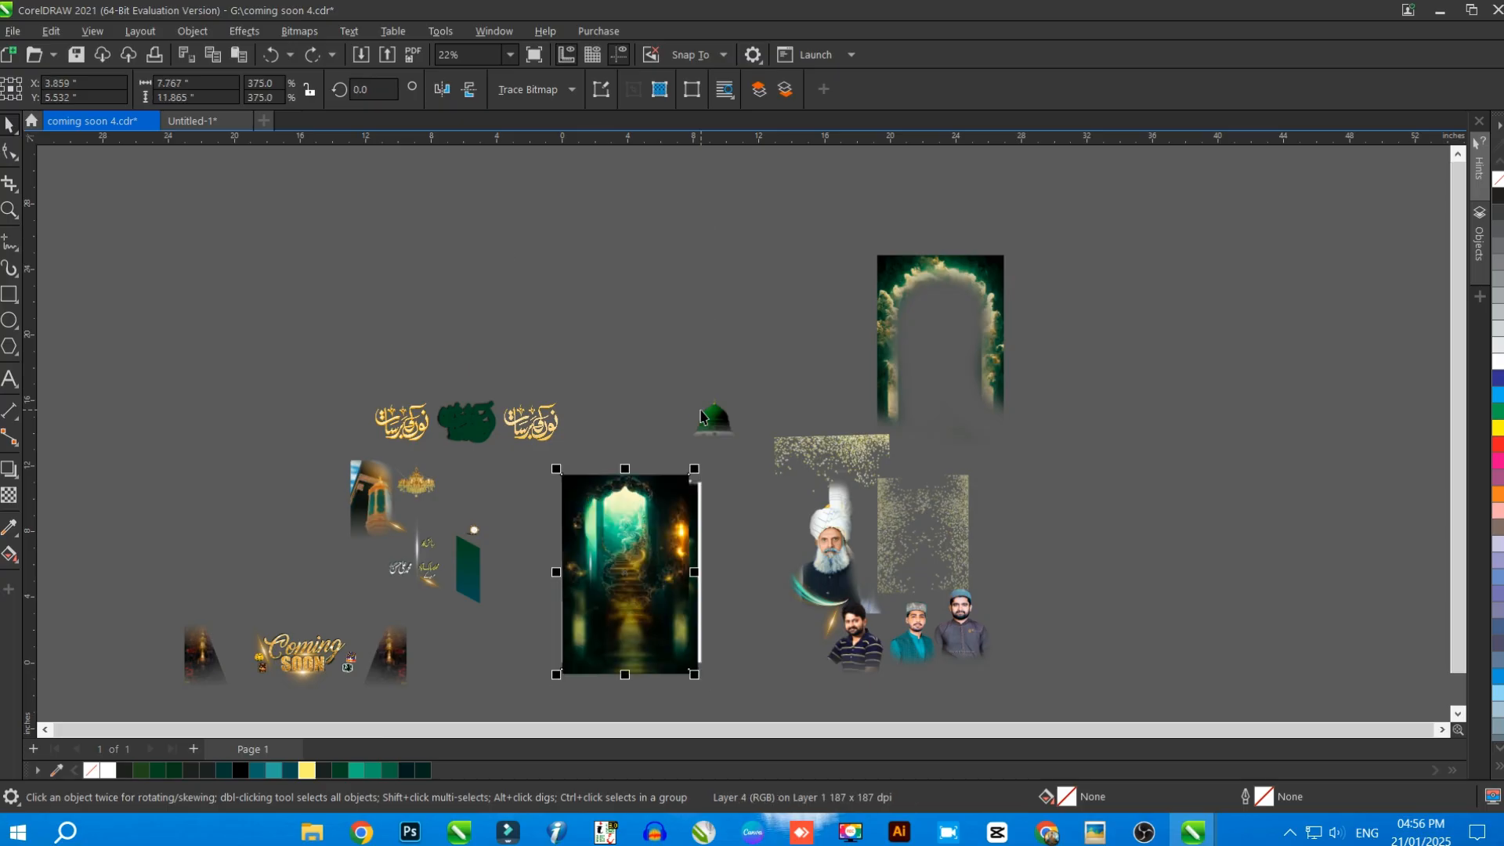
key("ctrl+z")
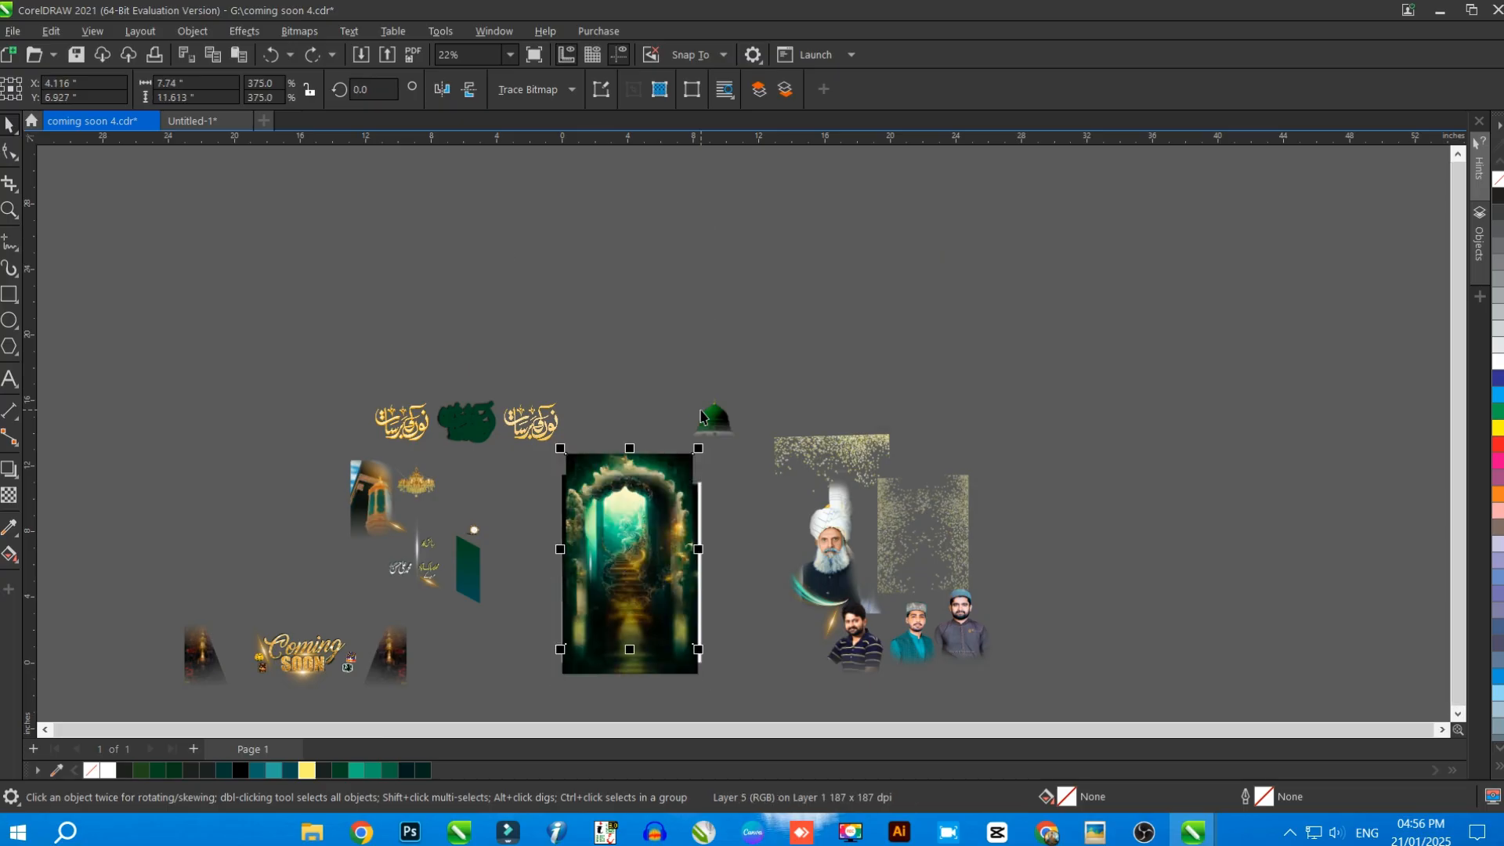
key("F4")
key("ctrl+z")
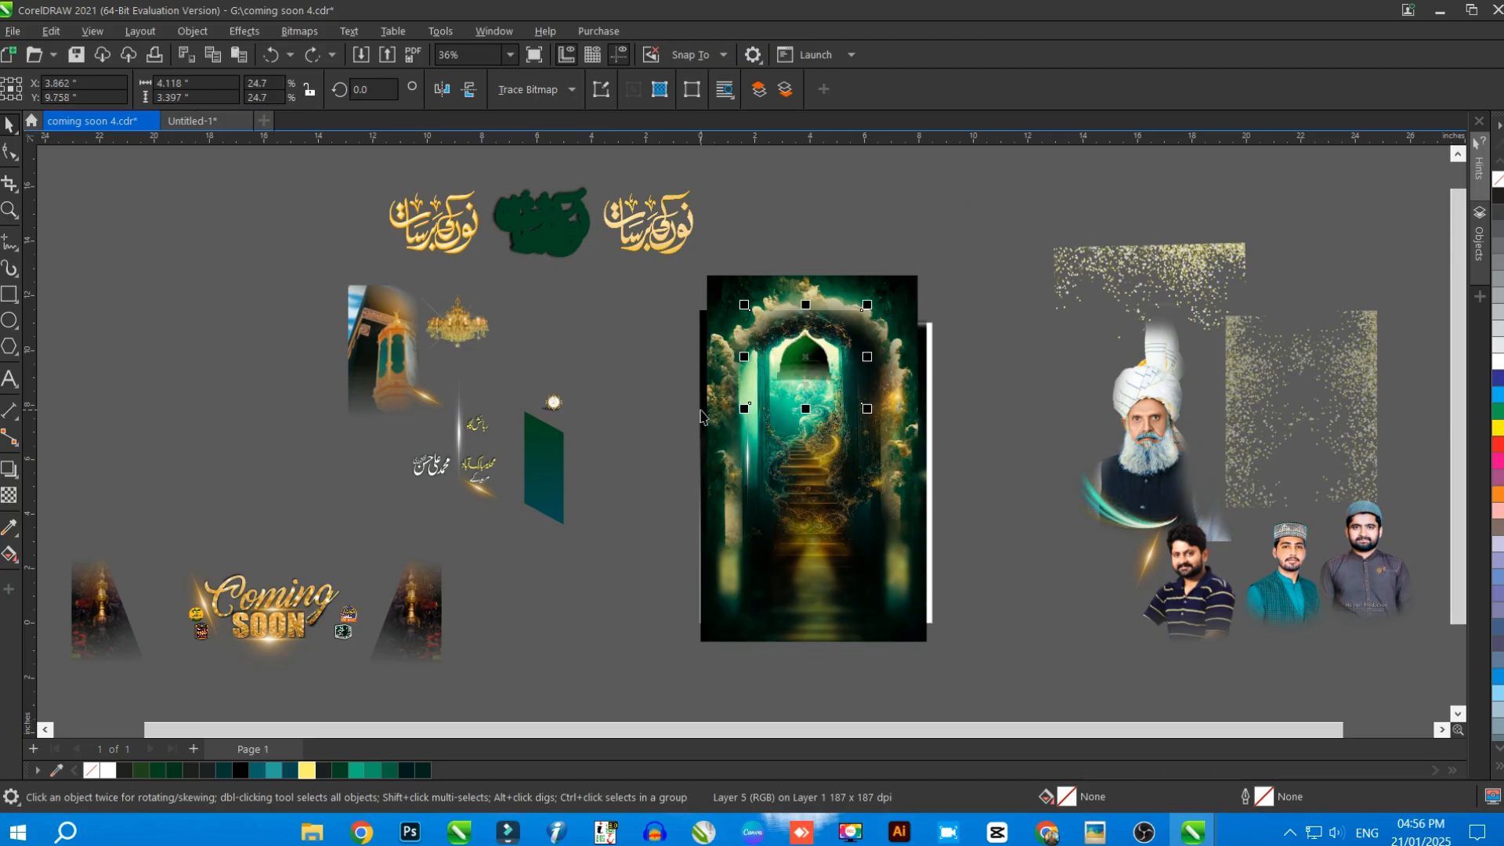
Undo the gold lettering effect and the separation of the calligraphy layers and chandelier, back to their places on the poster
key("ctrl+z")
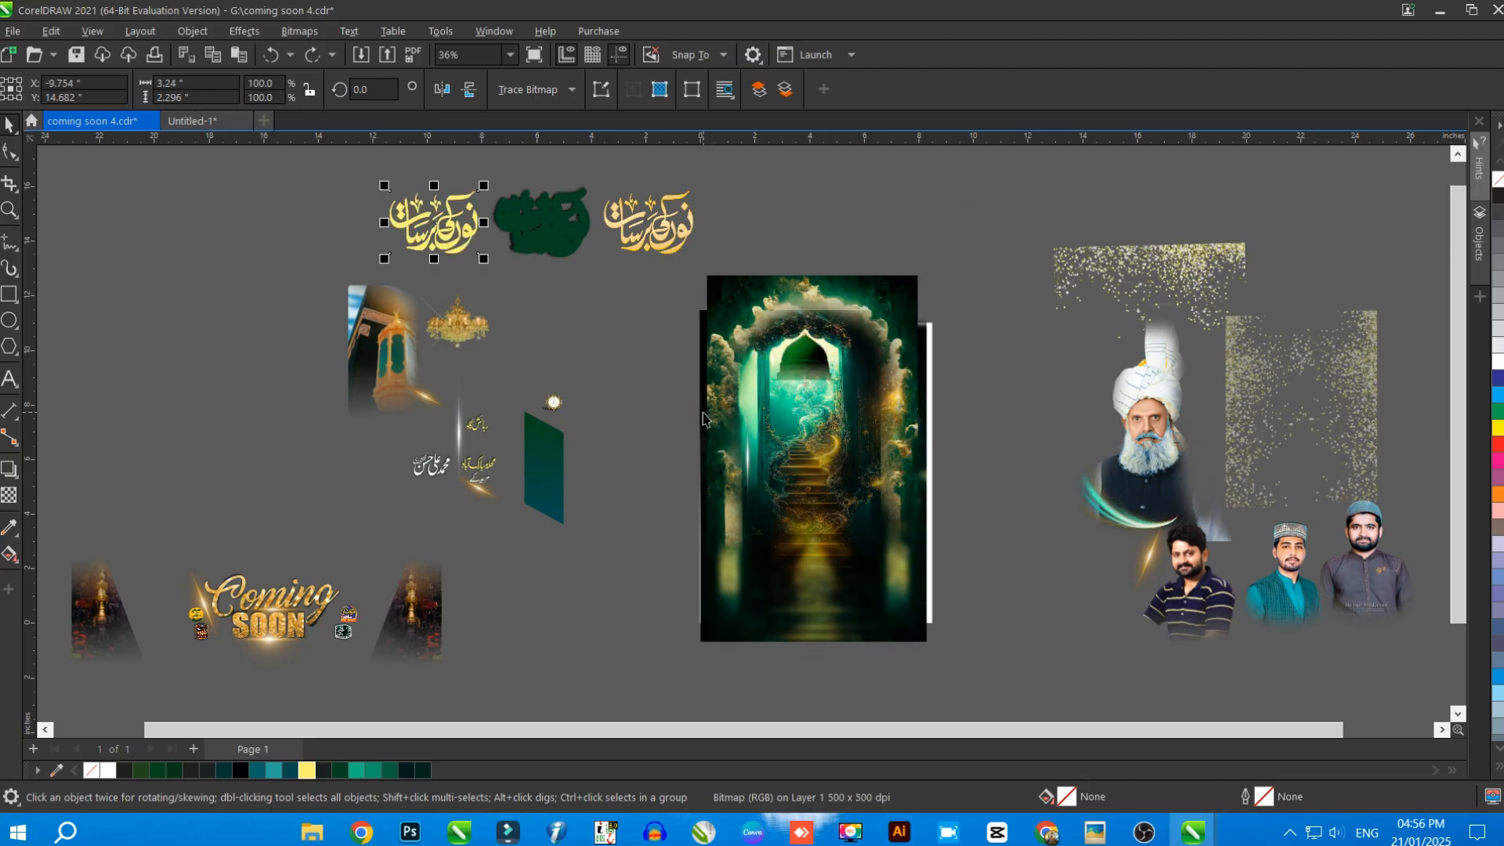
key("ctrl+z")
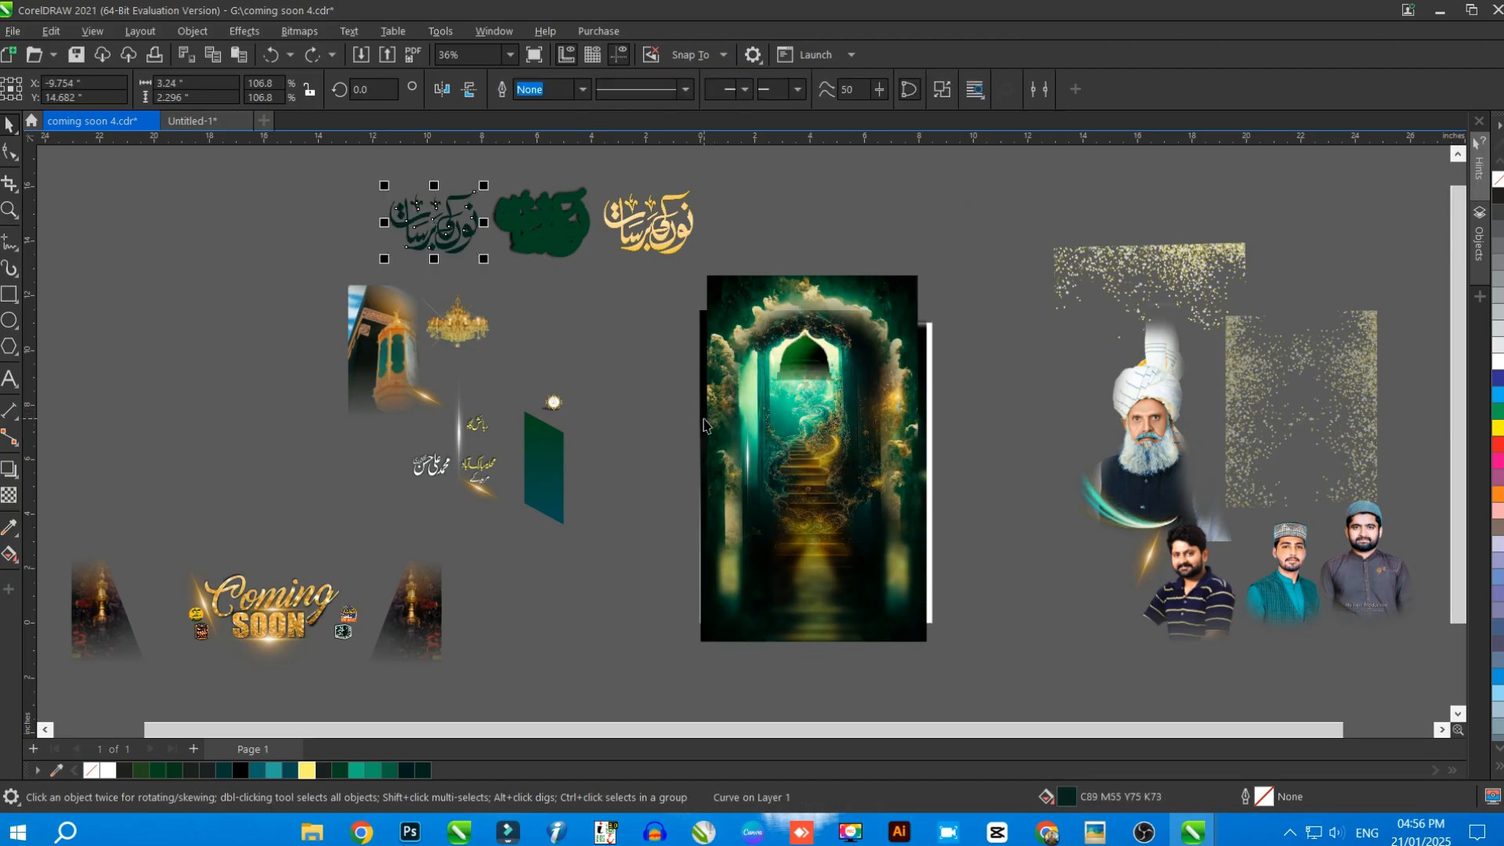
key("ctrl+z")
key("ctrl+z")
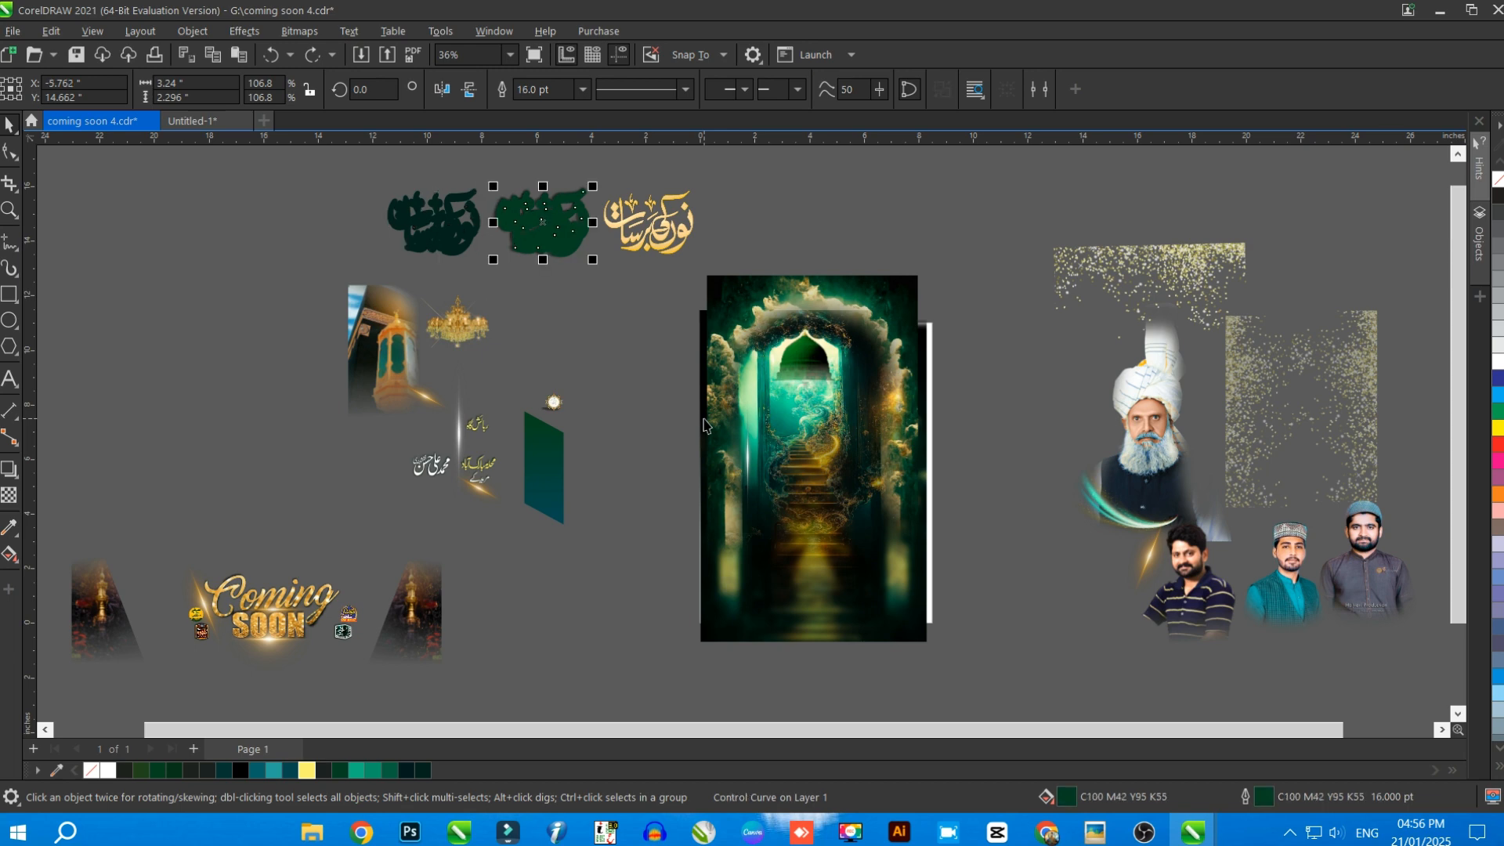
key("ctrl+z")
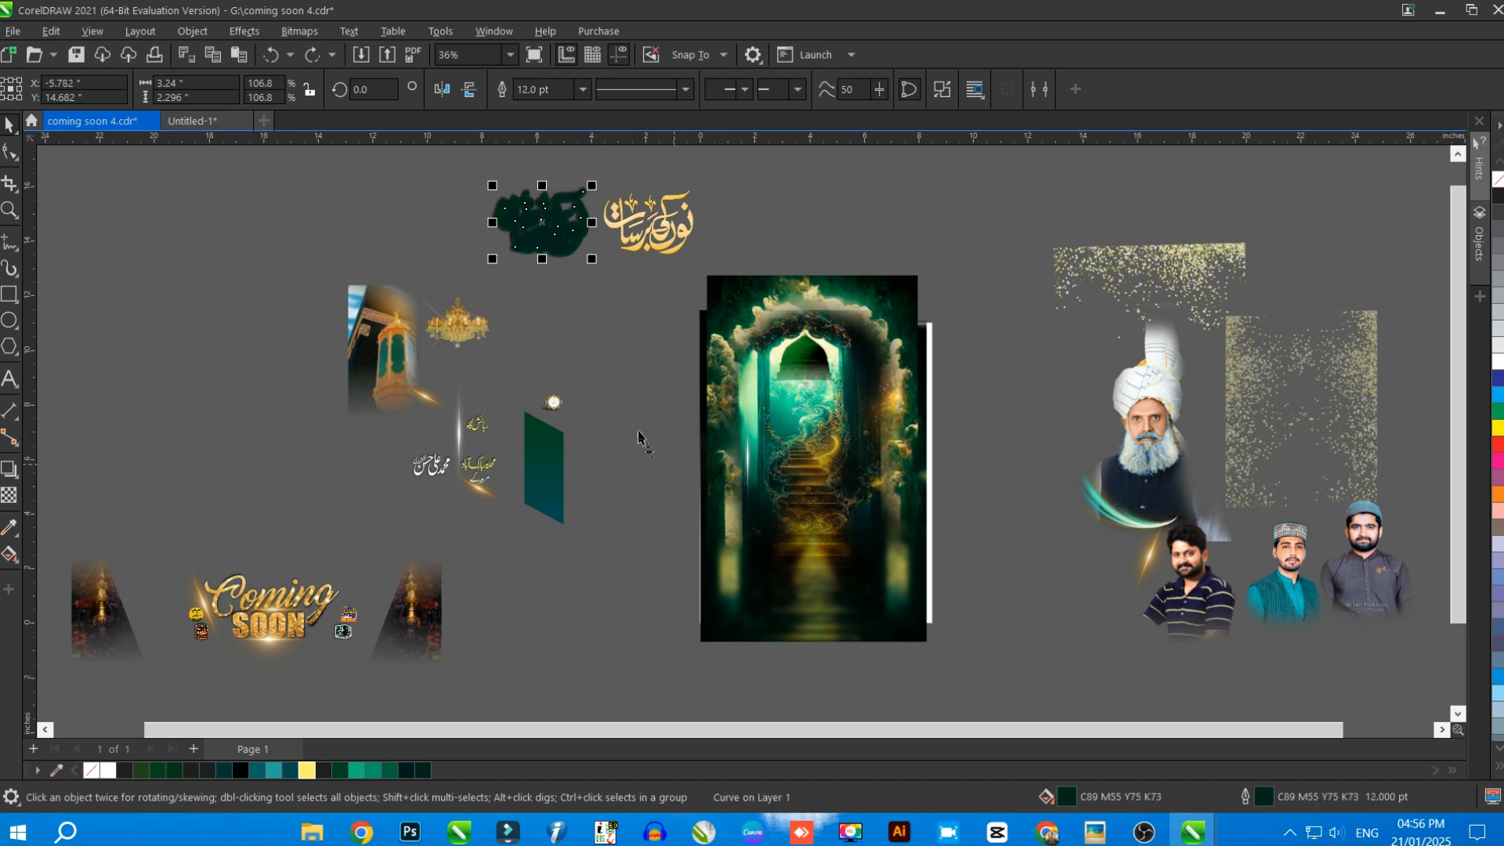
key("ctrl+z")
key("ctrl+z")
Undo the separation of the Kaaba picture and the Coming Soon title with its gold texture, lanterns and logos
key("ctrl+z")
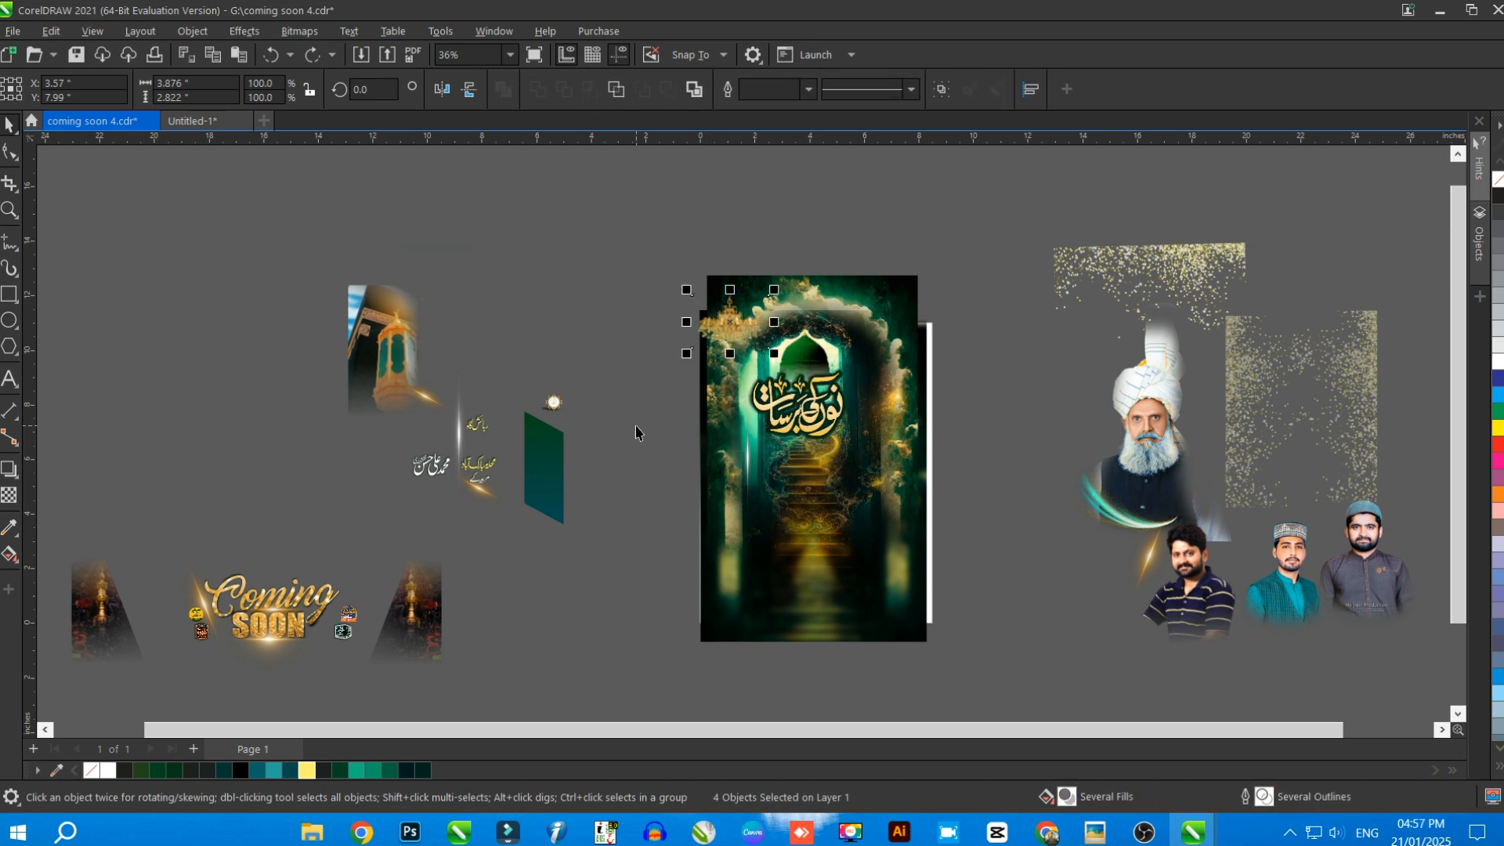
key("ctrl+z")
key("ctrl+z")
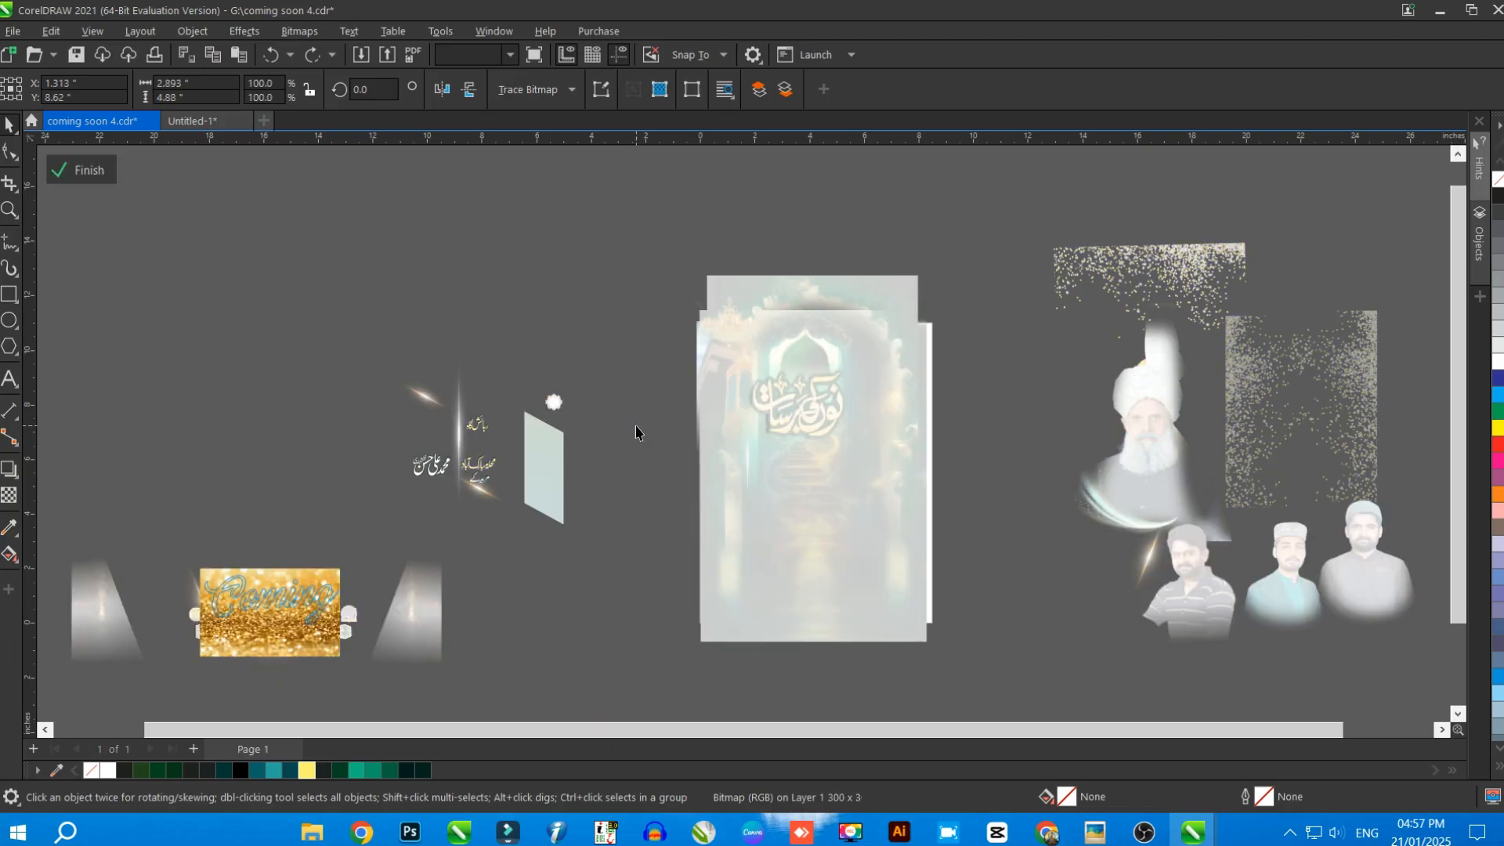
key("ctrl+z")
key("ctrl+z")
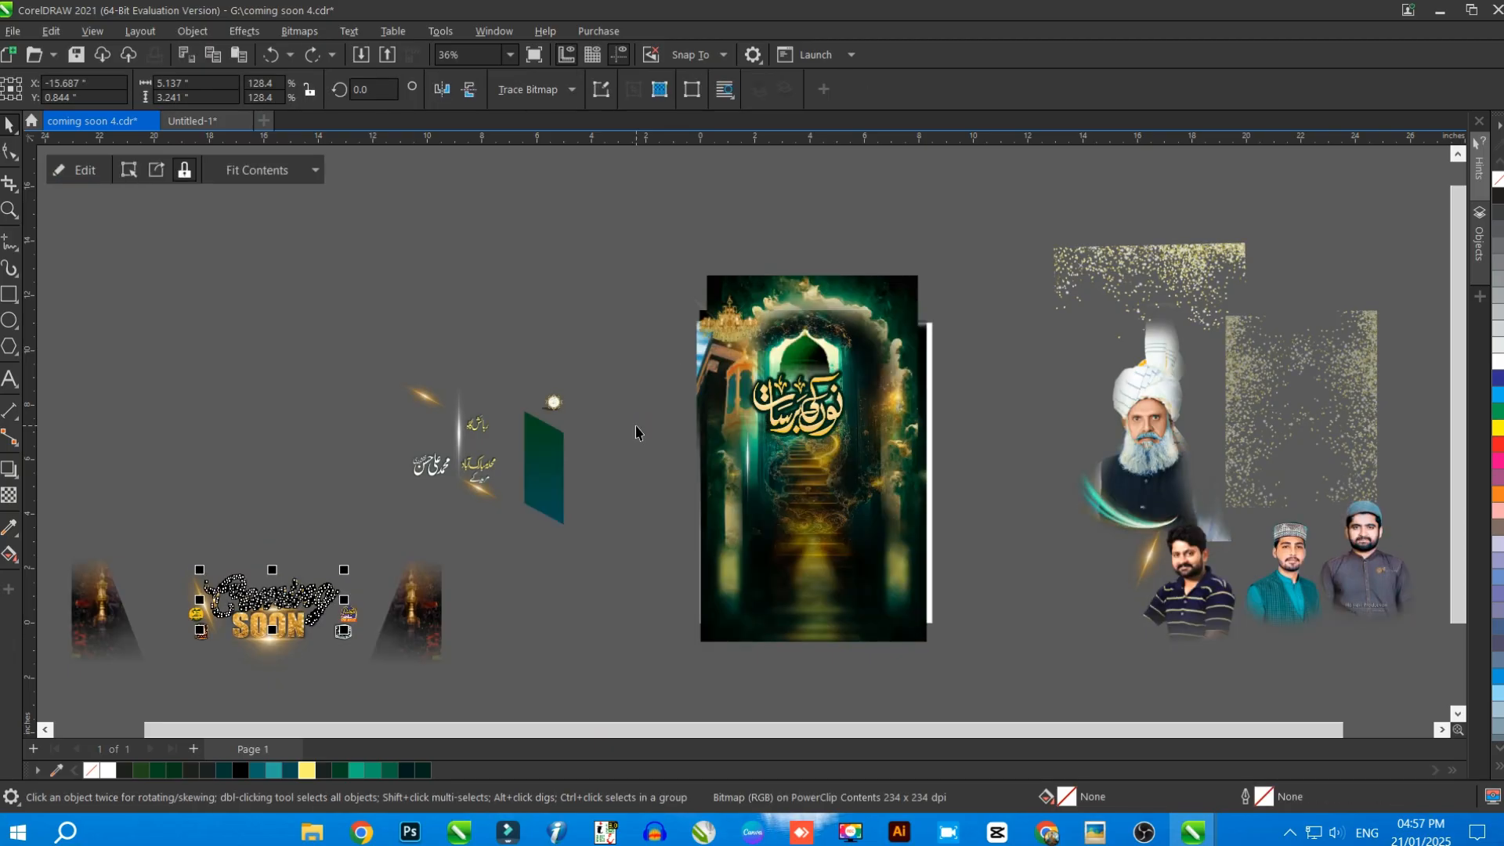
key("ctrl+z")
key("ctrl+z")
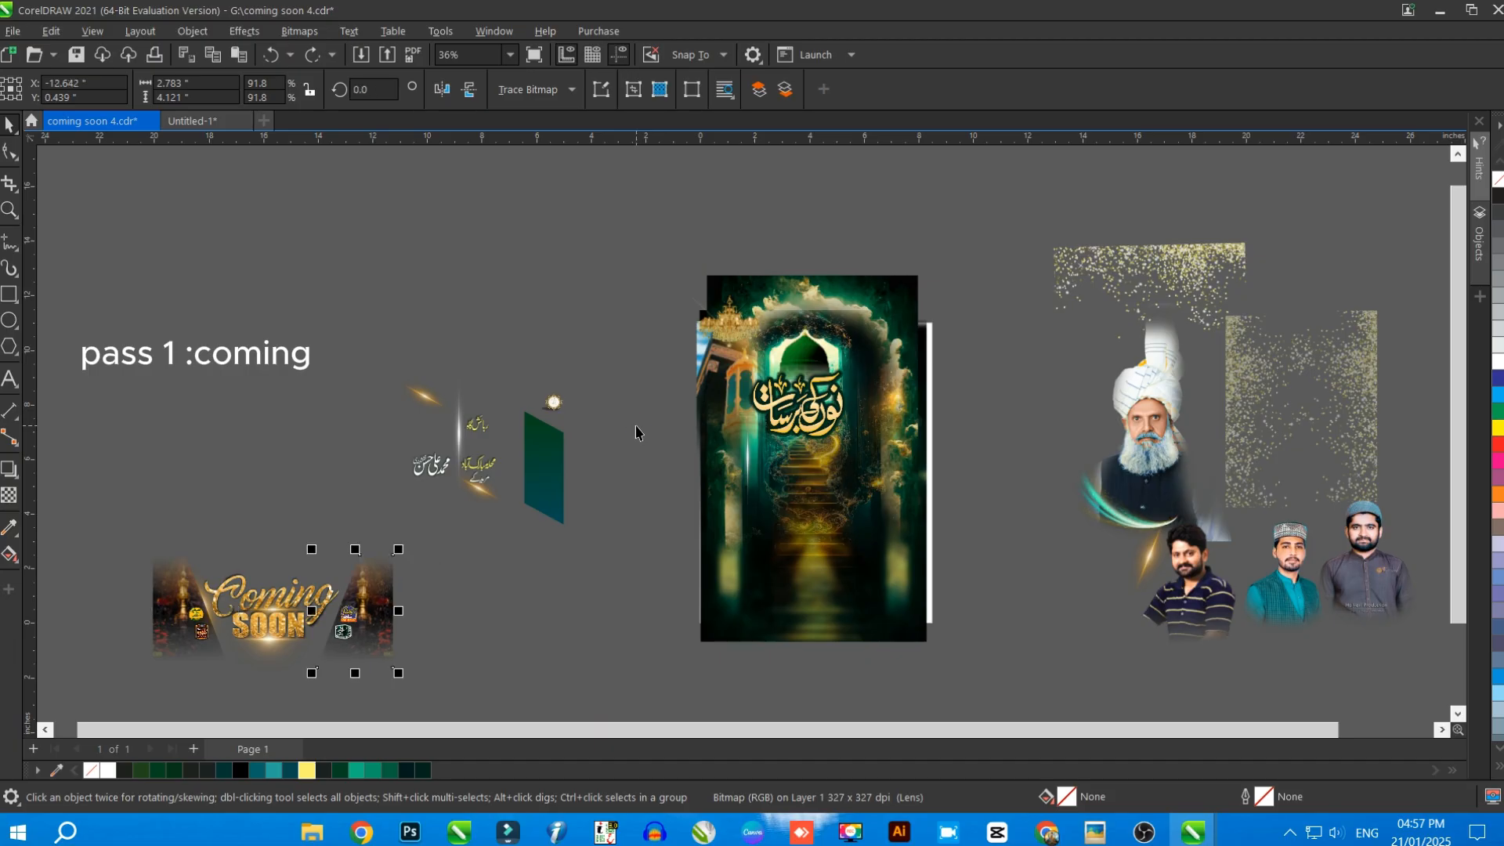
key("ctrl+z")
Undo the breakup and move of the green address panel so it sits on the poster again
key("ctrl+z")
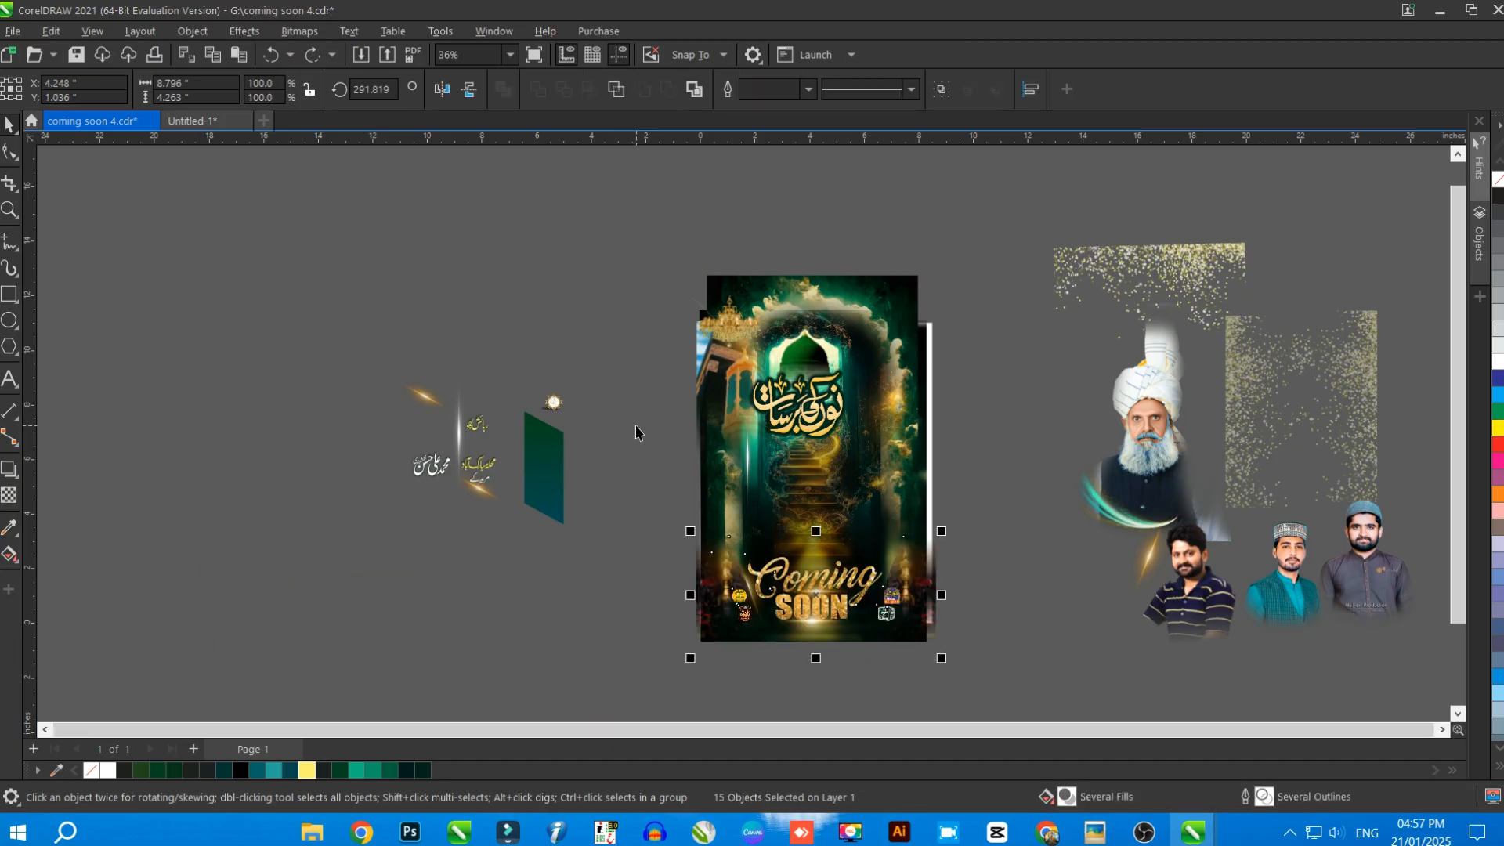
key("ctrl+z")
key("ctrl+z")
key("ctrl+z")
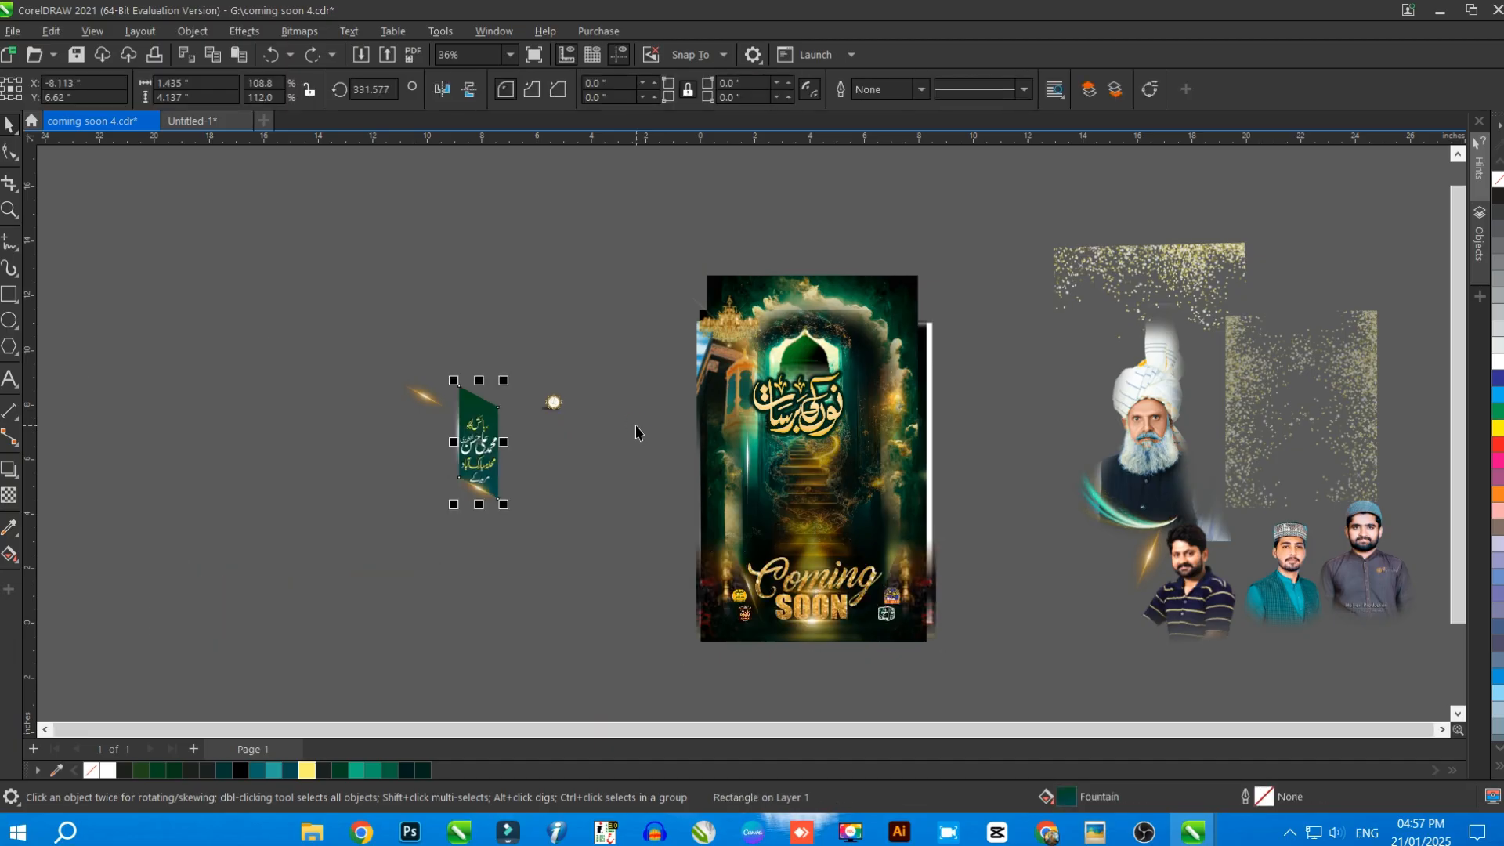
key("ctrl+z")
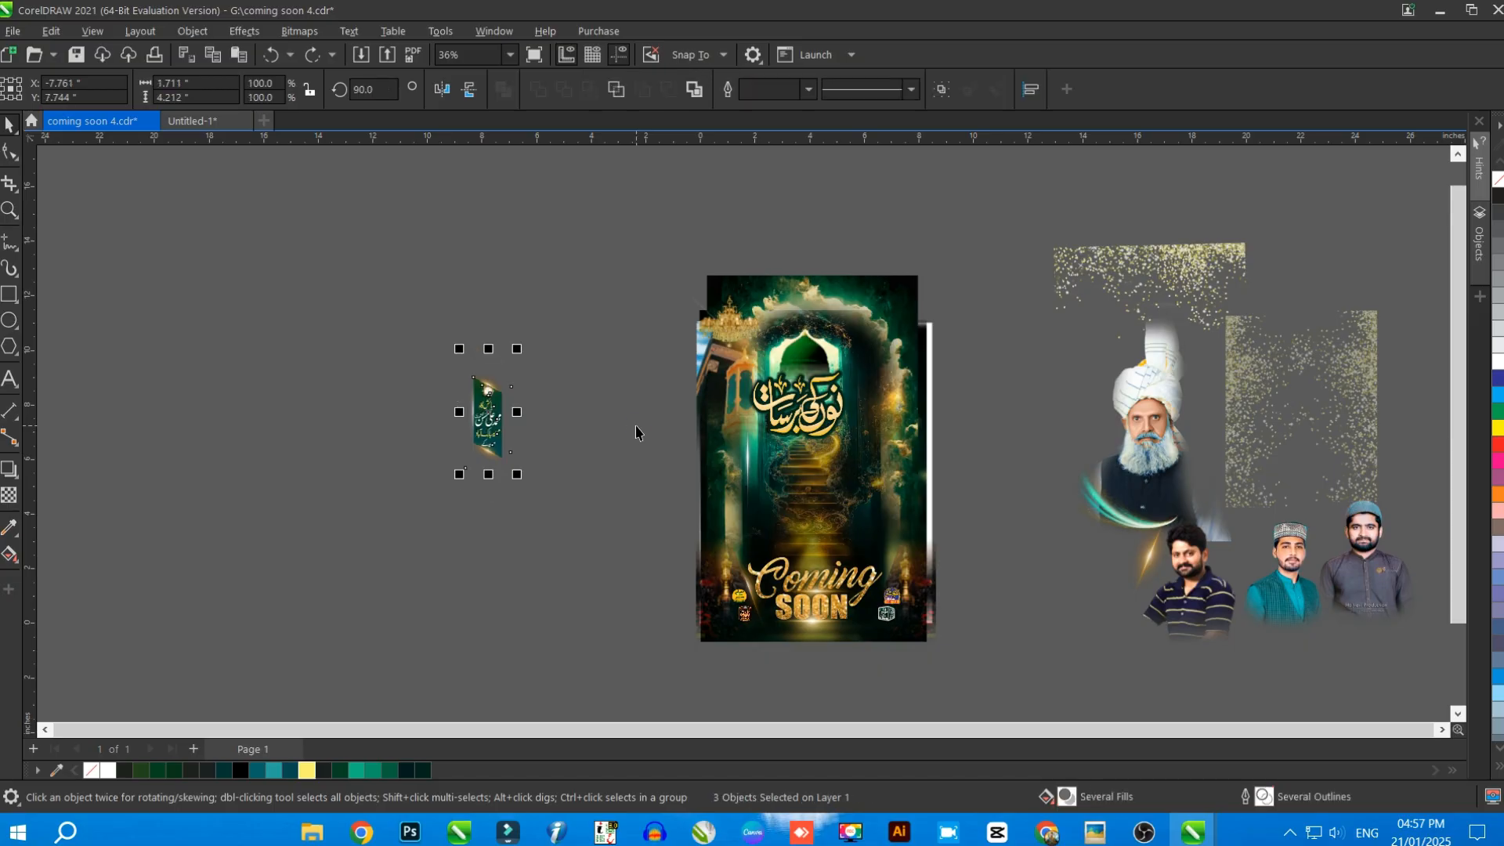
key("ctrl+z")
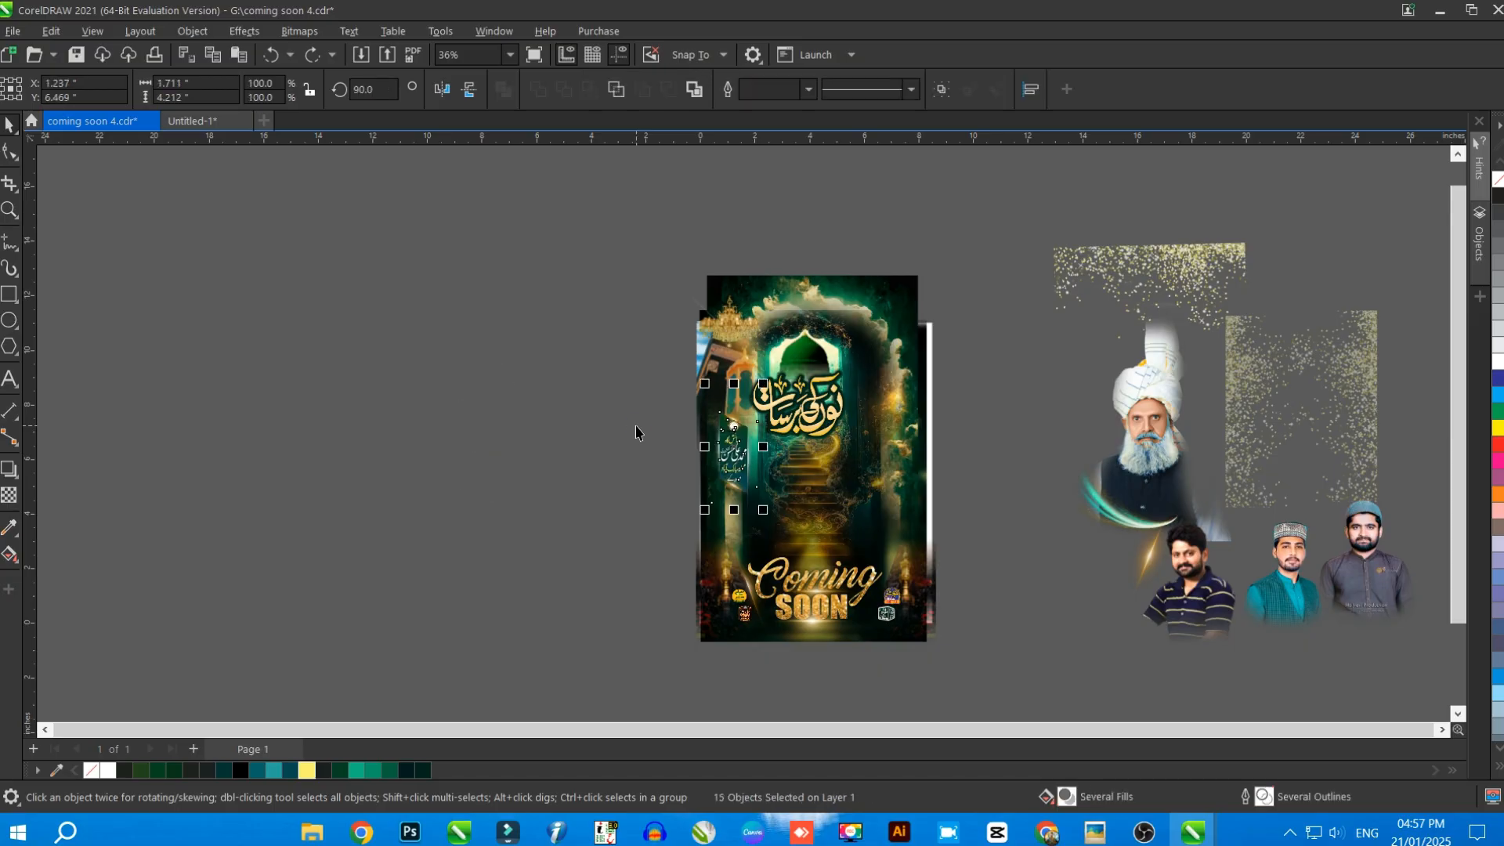
Undo the moves of the light flares, teal swoosh, three young men's photos and turbaned elder's portrait
key("F4")
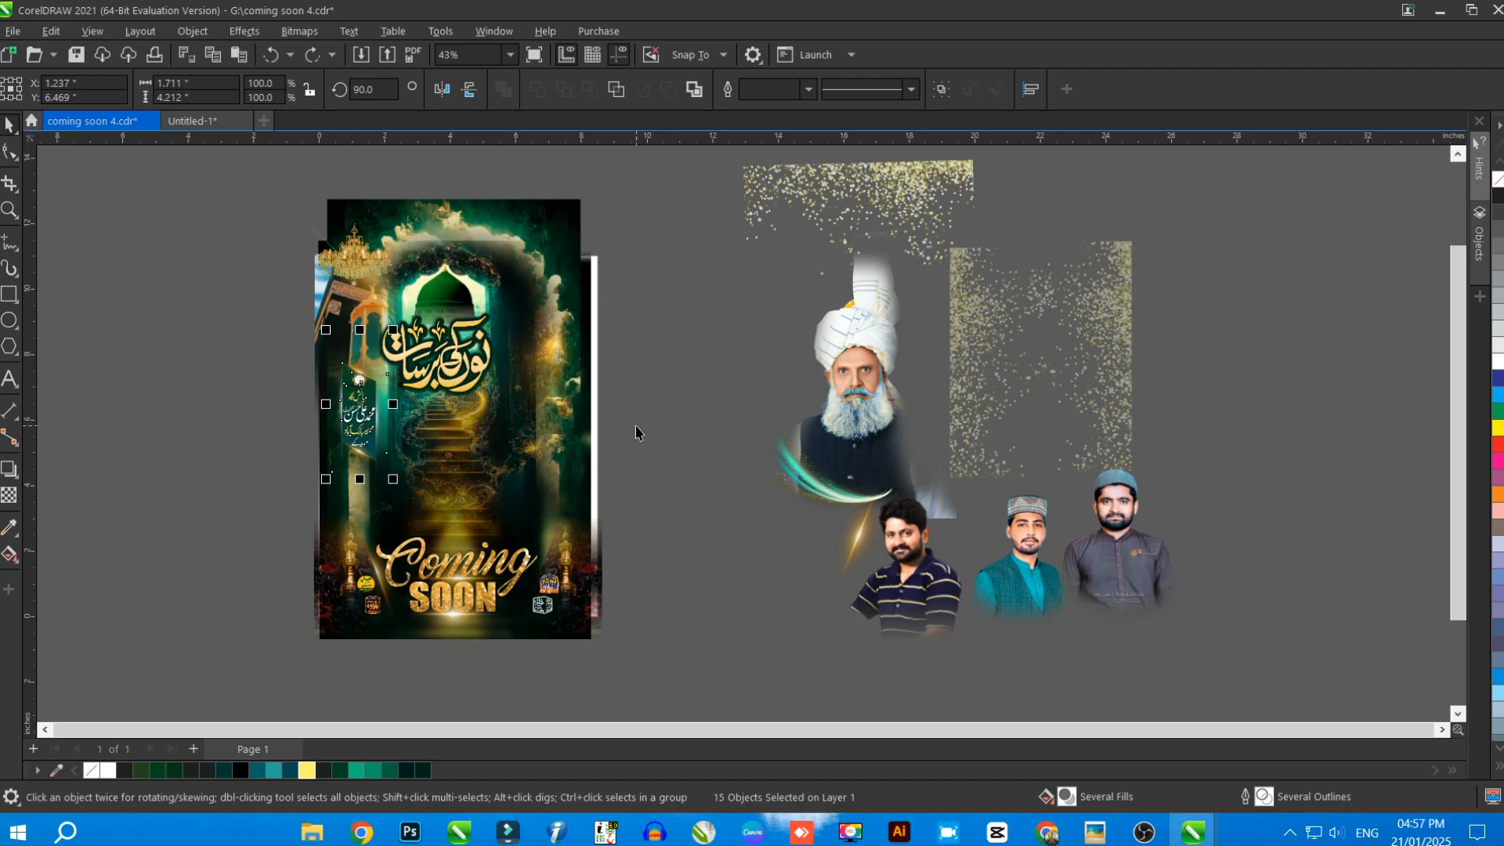
key("ctrl+z")
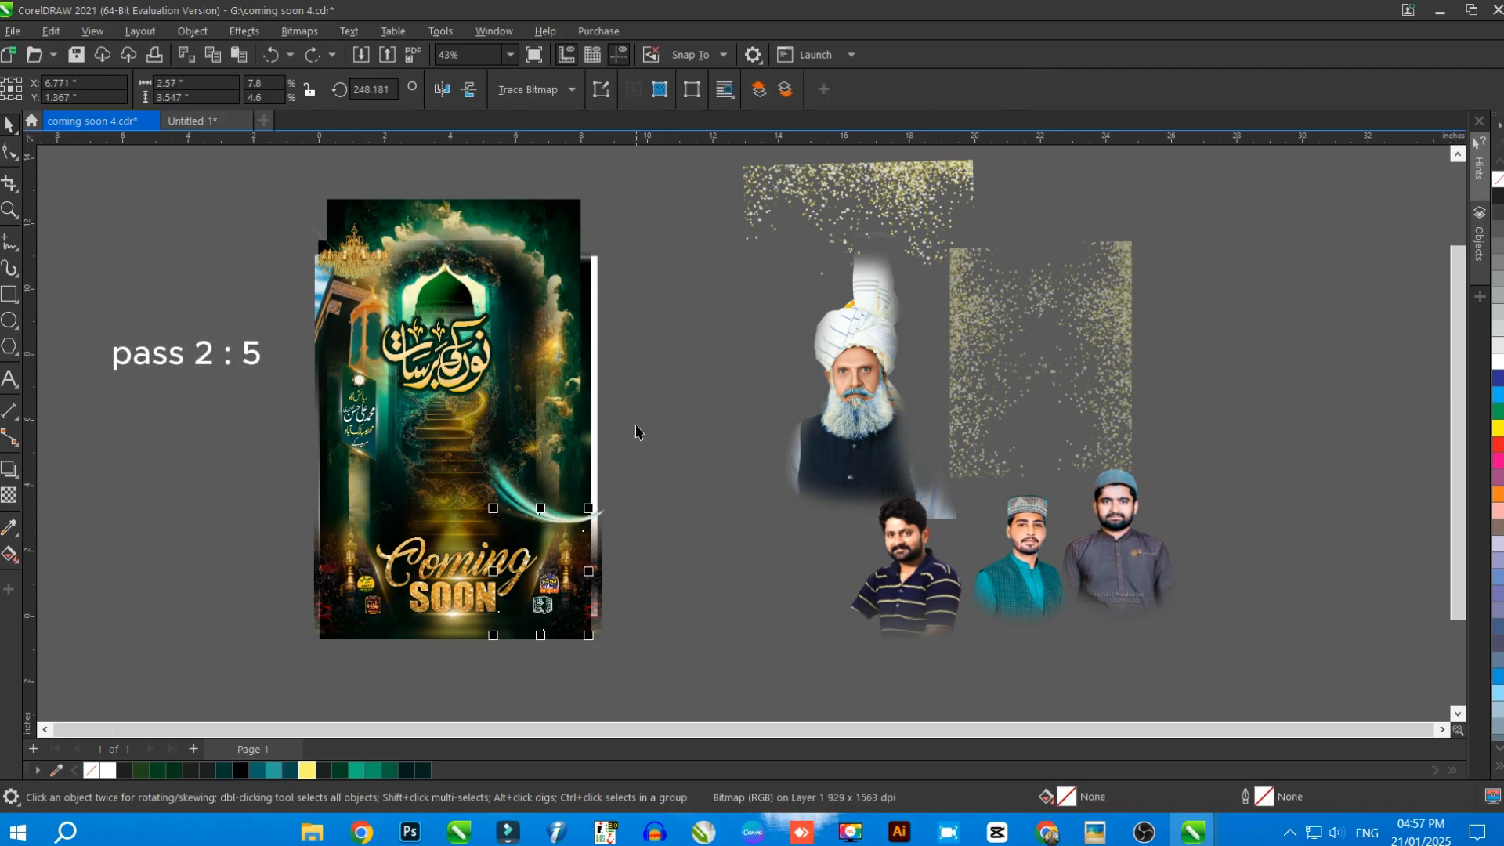
key("ctrl+z")
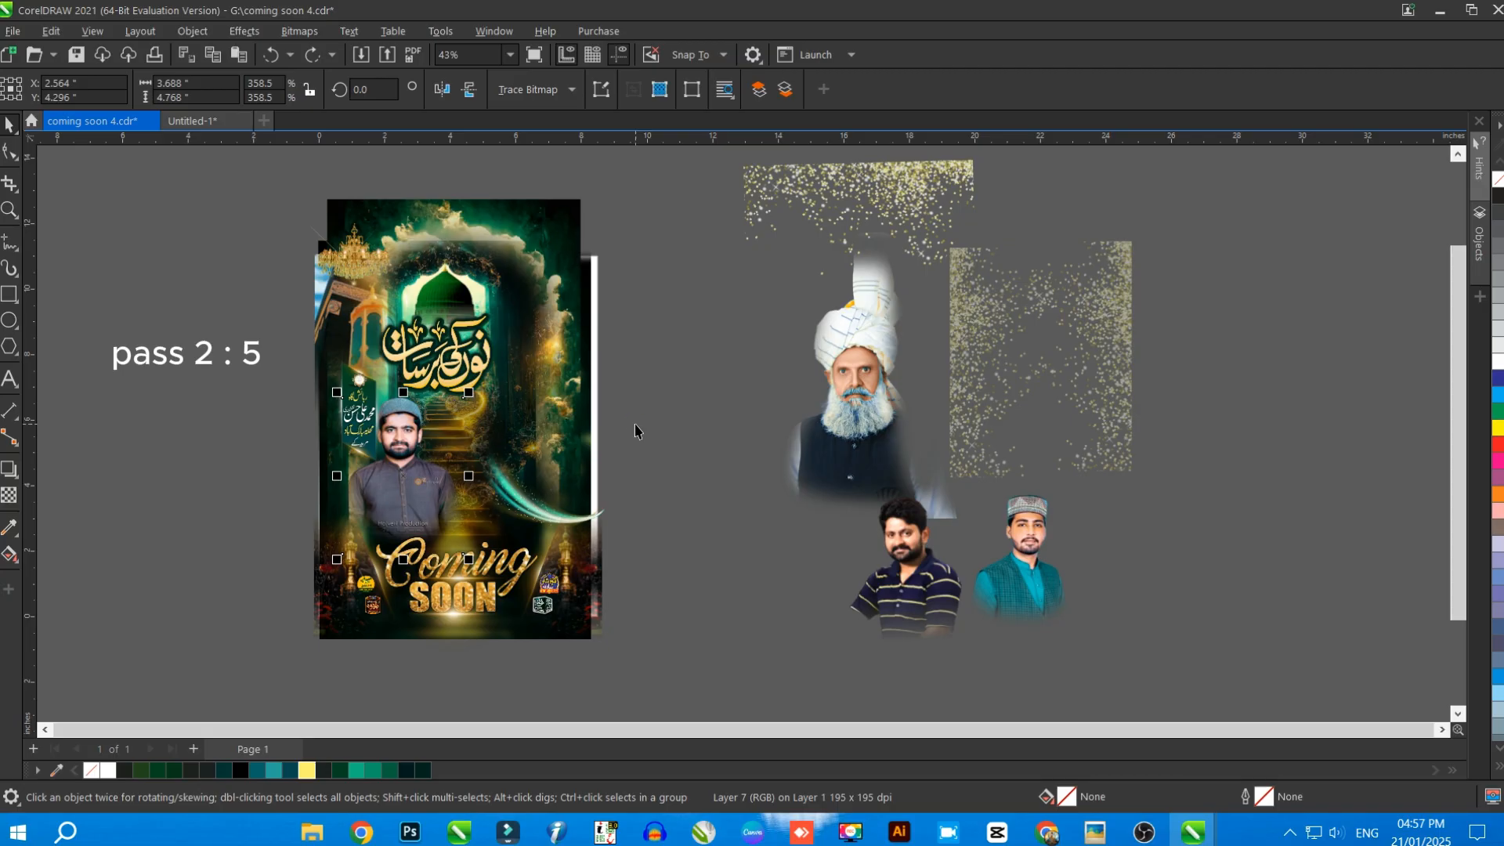
key("ctrl+z")
key("ctrl+z")
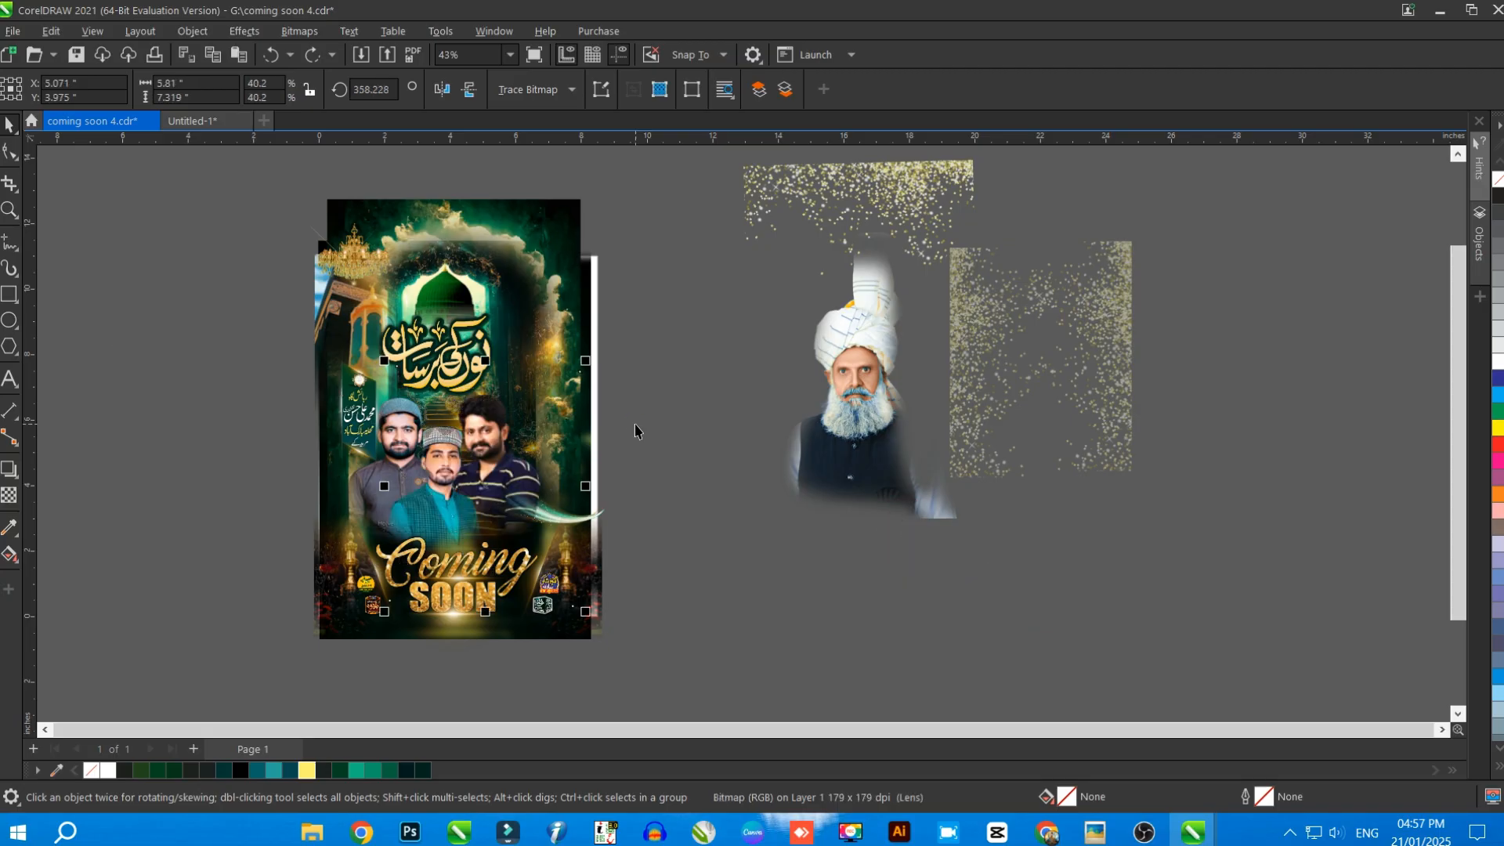
key("ctrl+z")
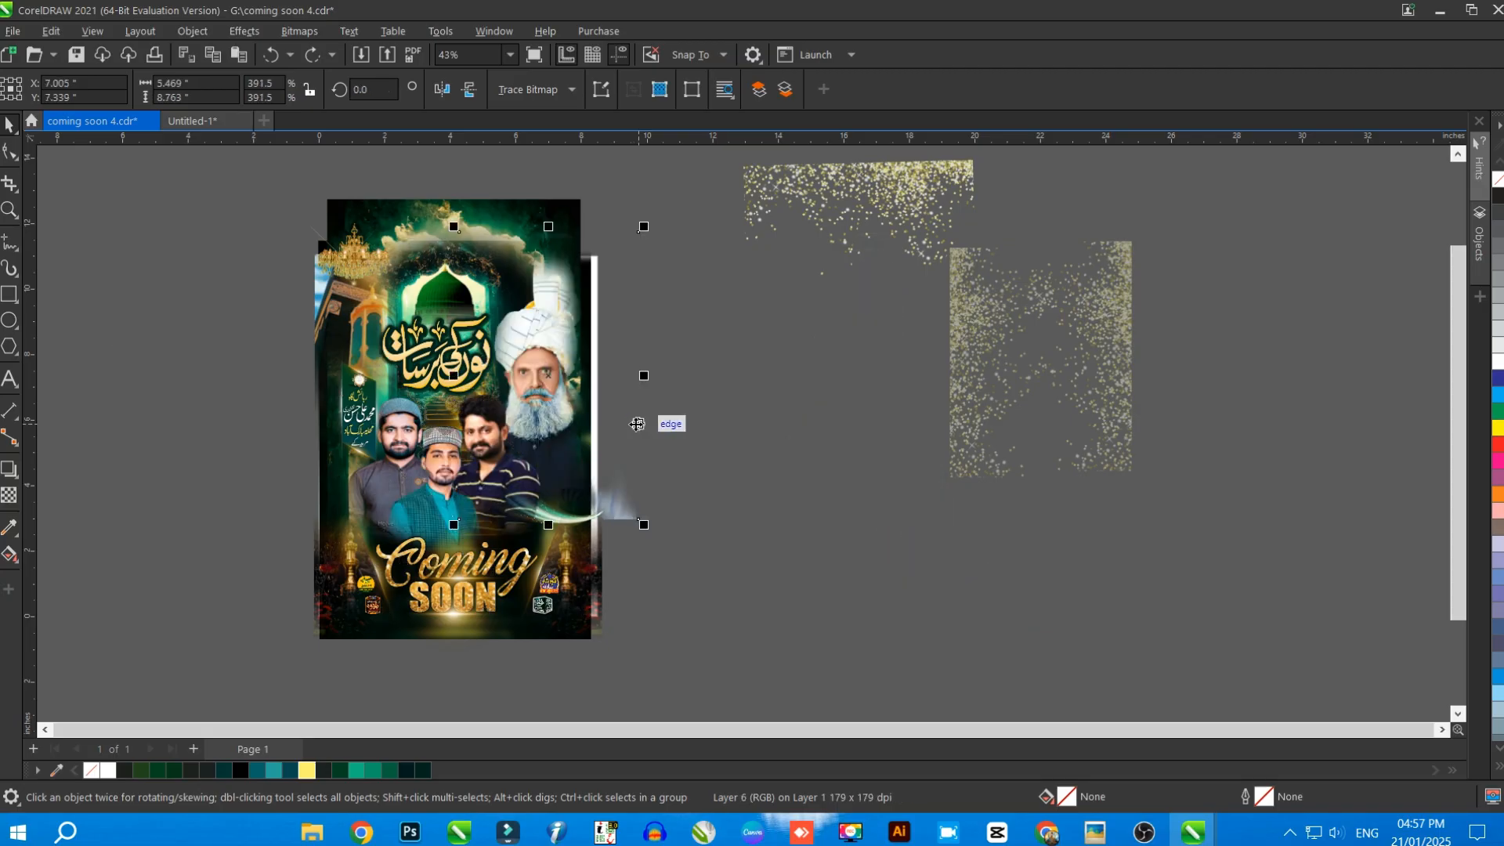
Undo the moves of the glitter layers and the PowerClip extraction, restore the original clipped poster and deselect it
key("ctrl+z")
key("ctrl+z")
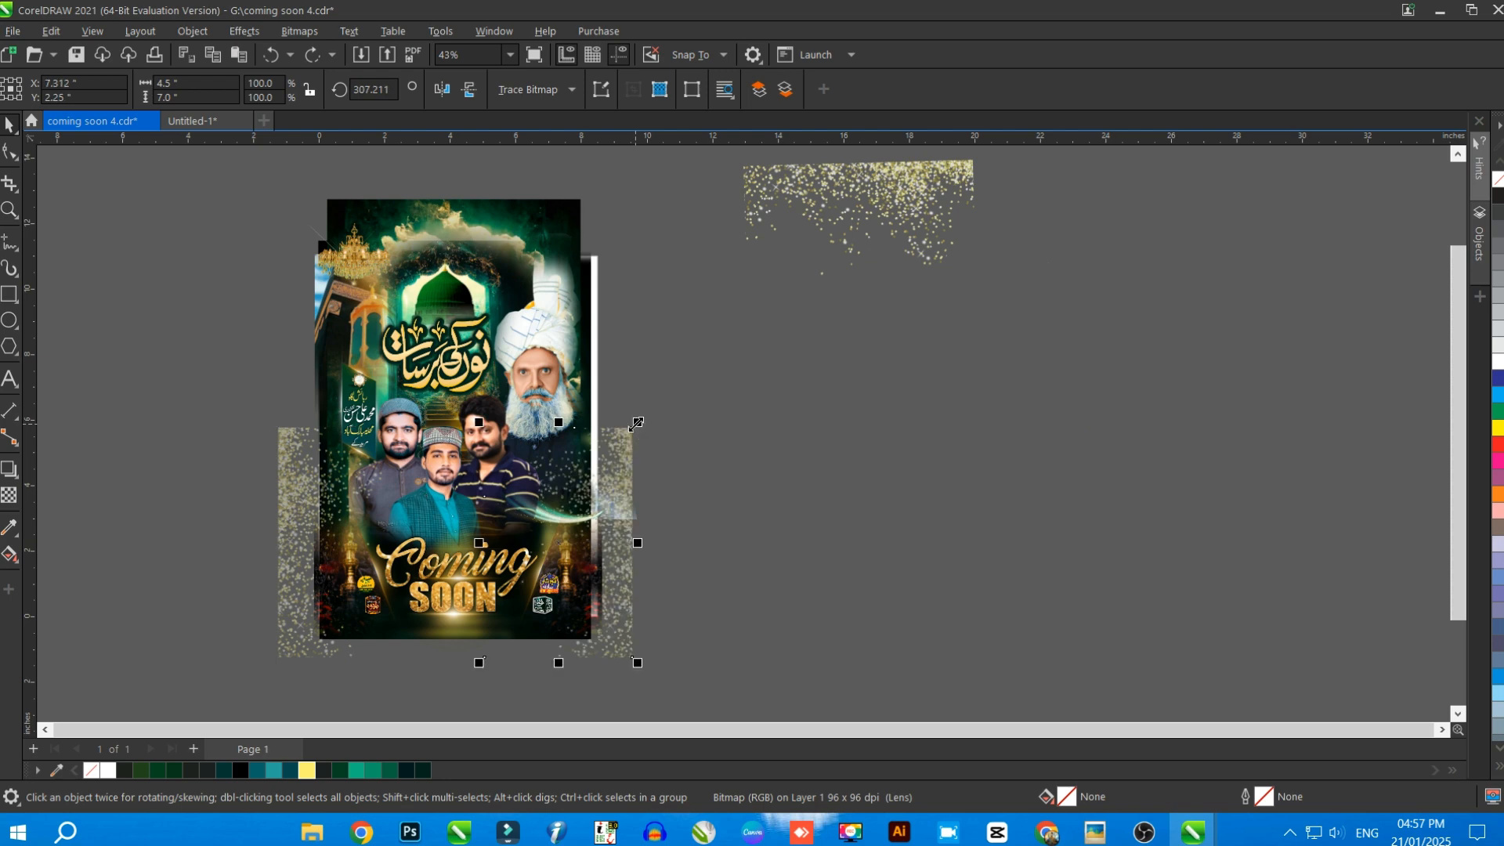
key("ctrl+z")
key("ctrl+z")
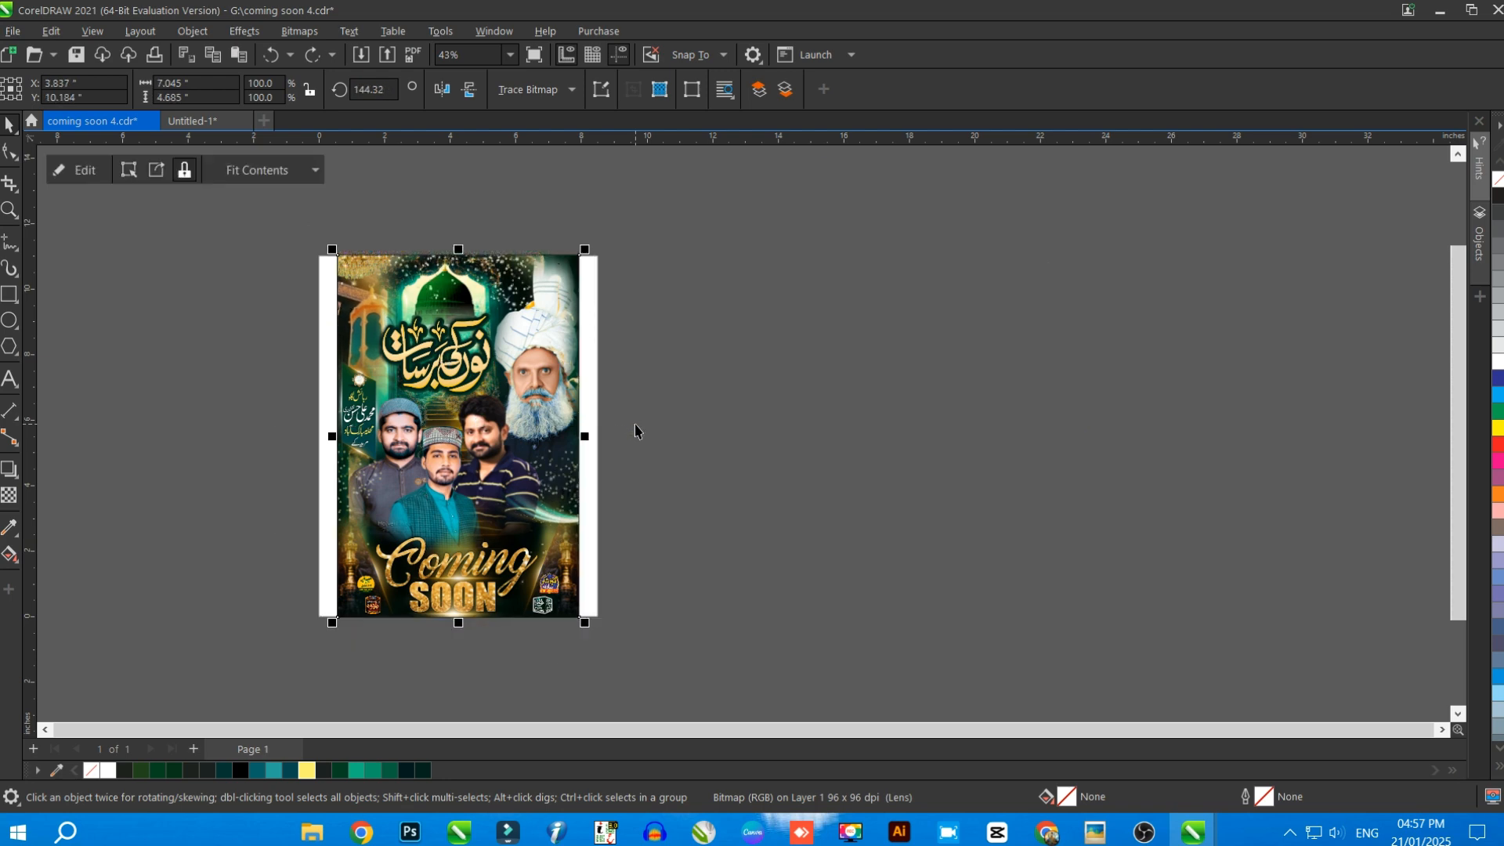
left_click(700, 419)
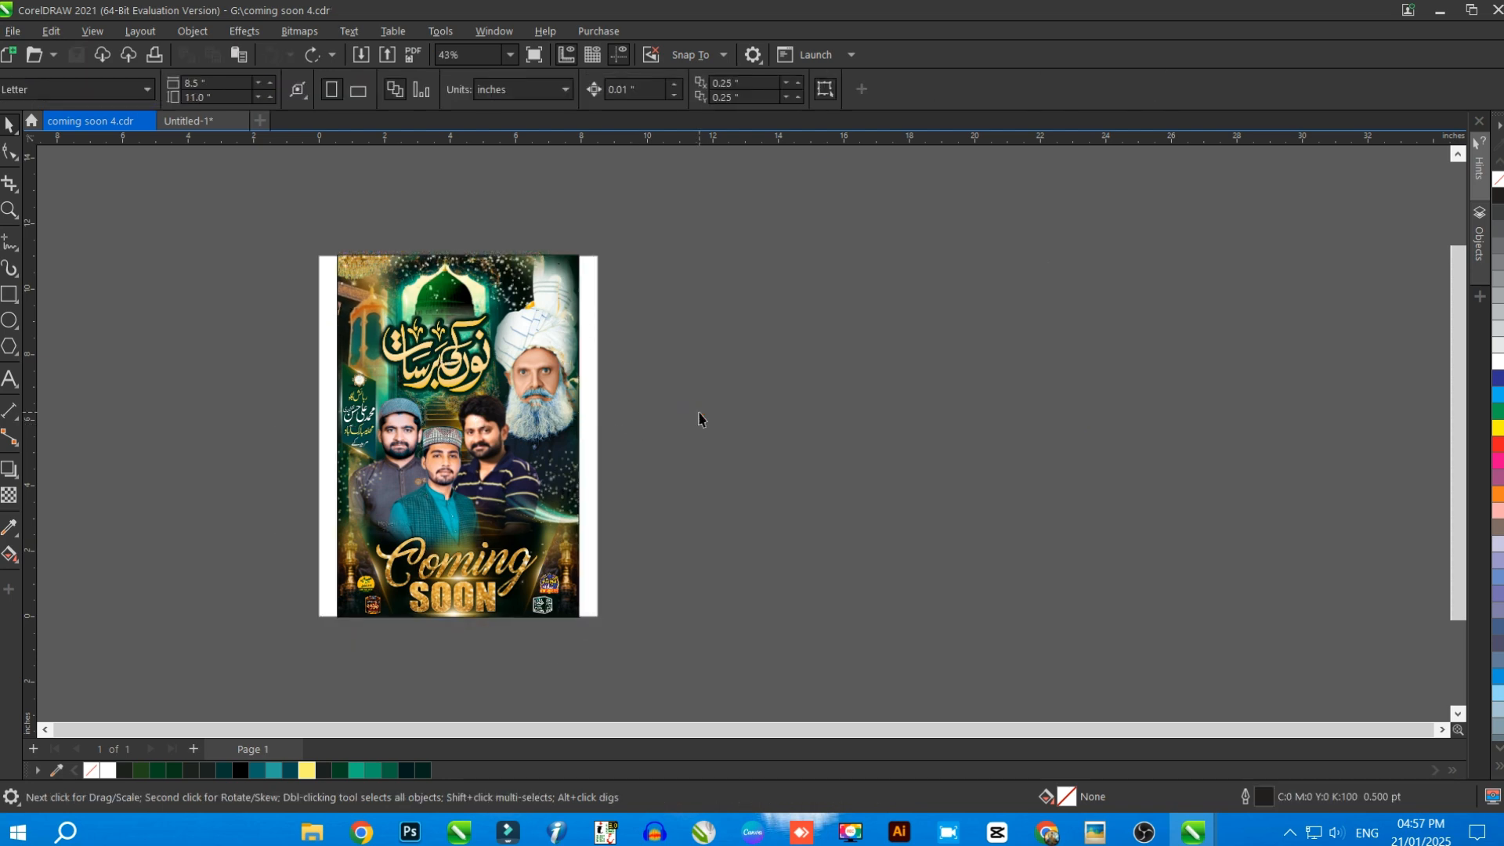
key("shift+F4")
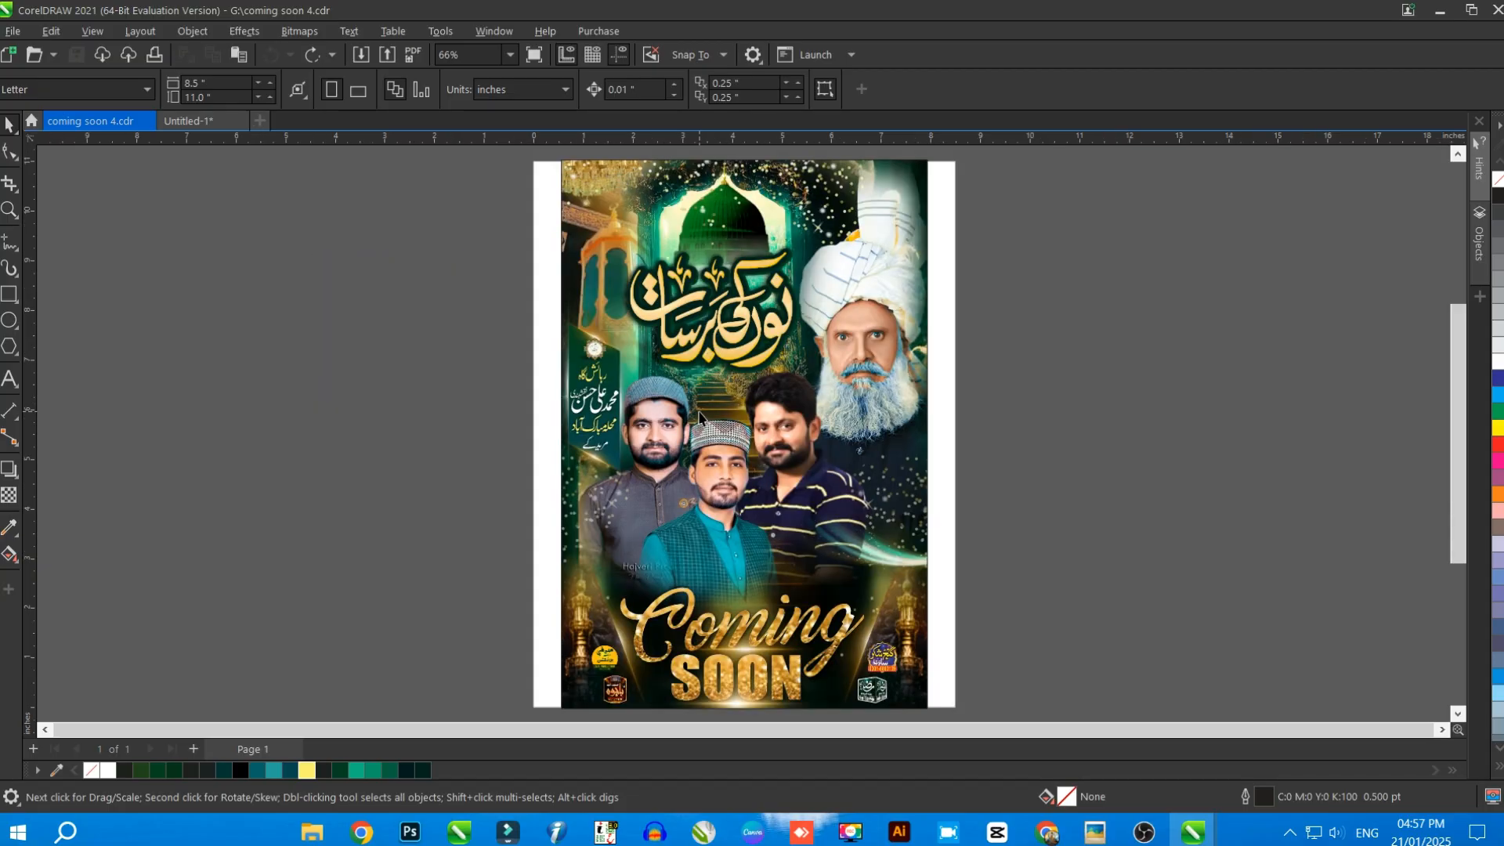